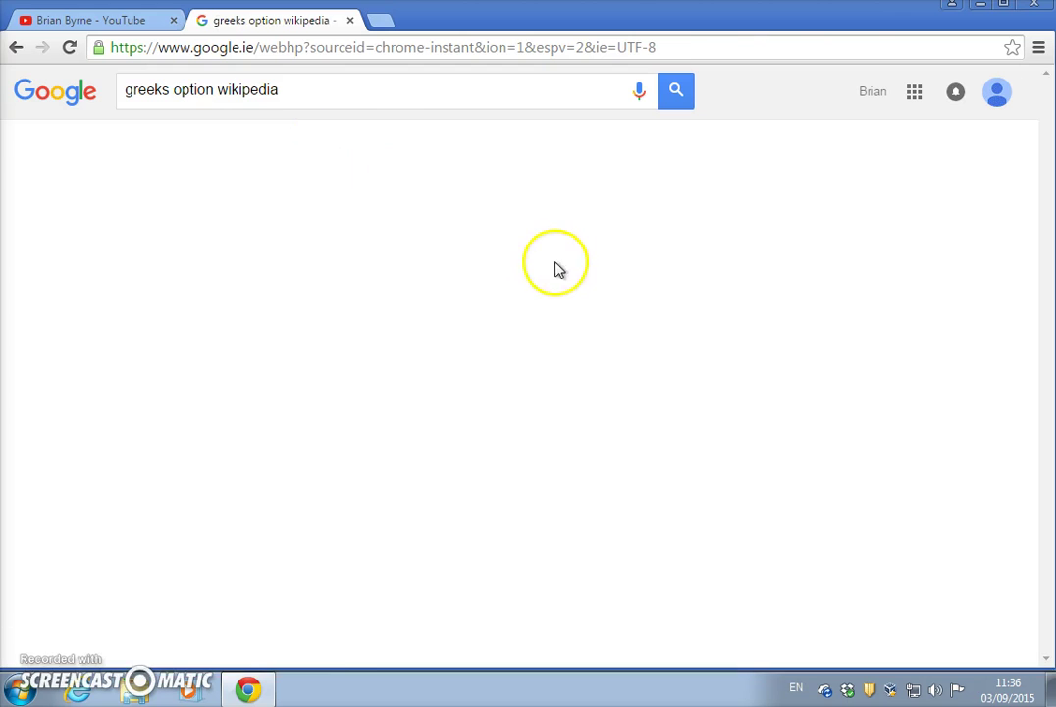
Open the Wikipedia article "Greeks (finance)" from the search results and review its introduction and contents list
left_click(332, 240)
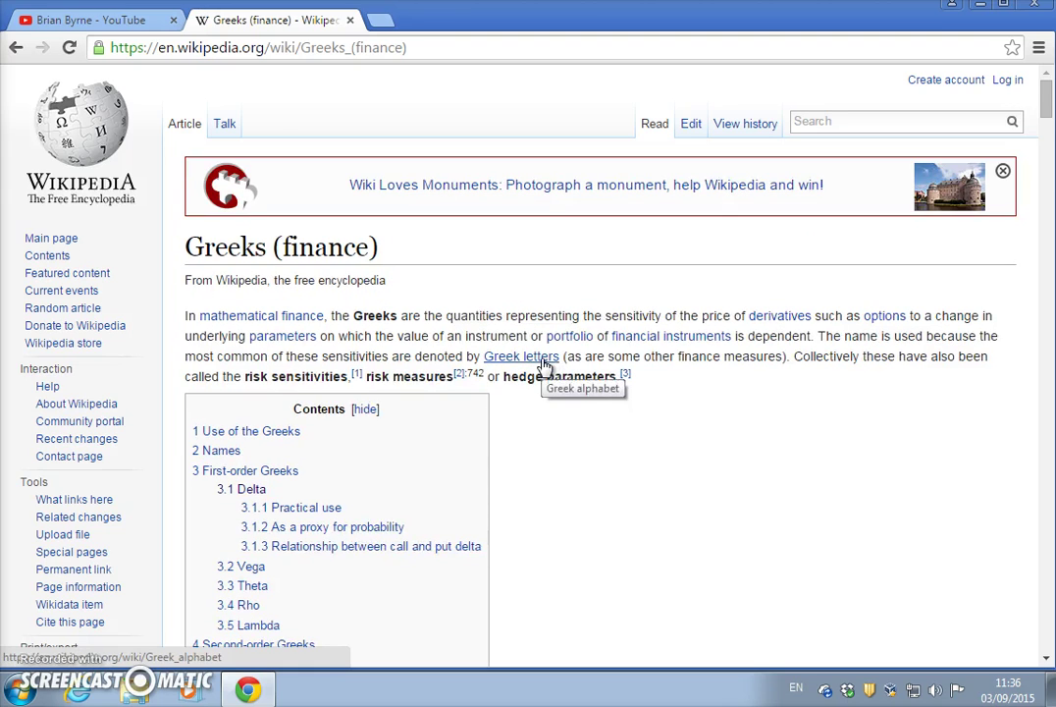
scroll(597, 435, "down", 3)
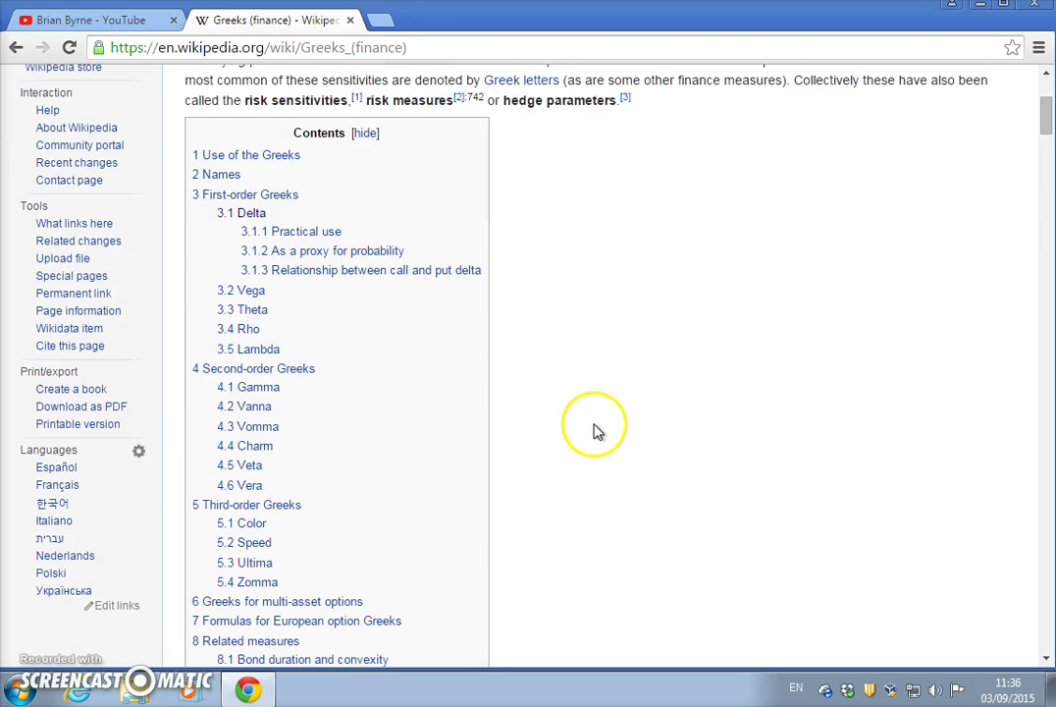
scroll(595, 428, "up", 3)
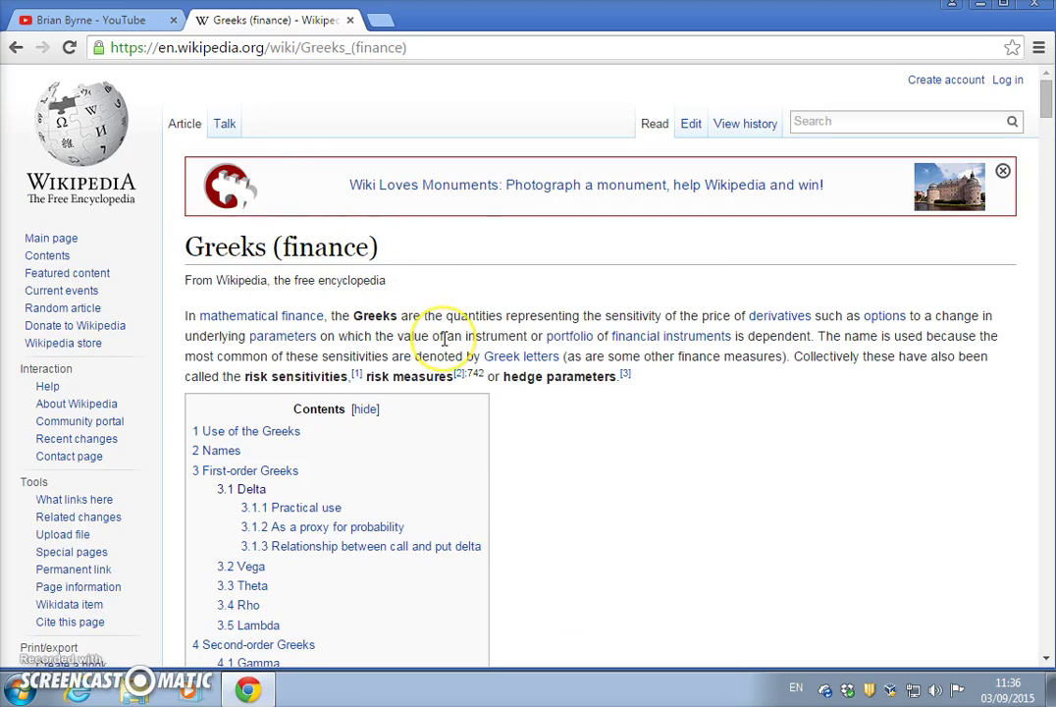
scroll(446, 338, "down", 2)
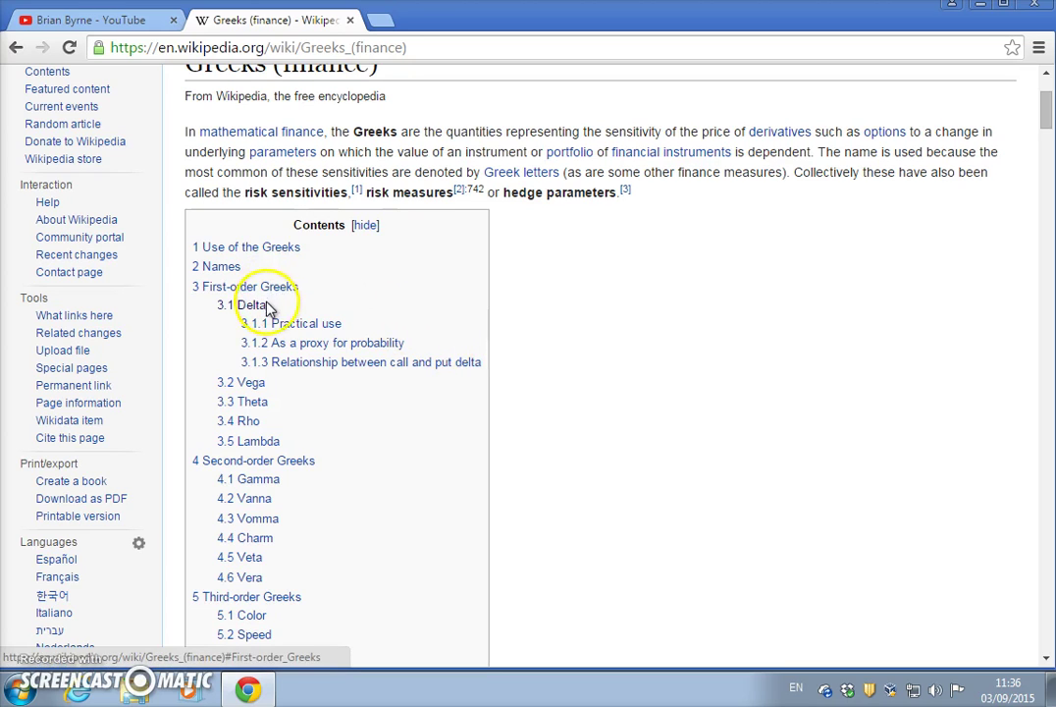
scroll(289, 365, "down", 2)
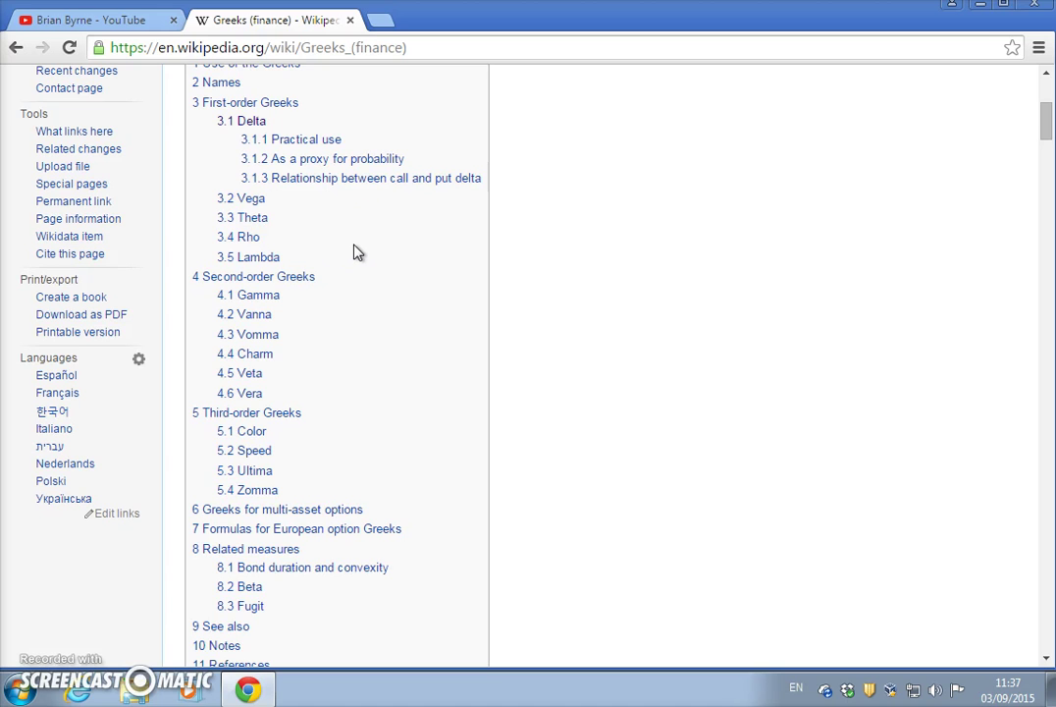
scroll(359, 252, "down", 3)
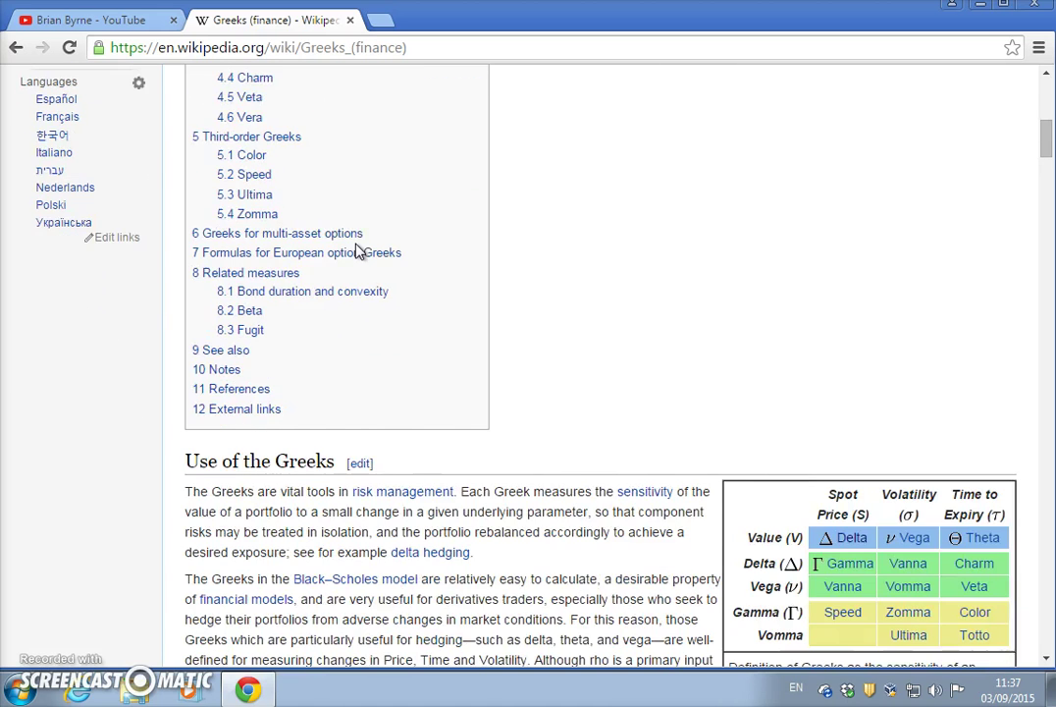
Examine the article's Greeks definitions, the formulas table for European option Greeks and the d1 and d2 expressions below it
scroll(359, 251, "down", 9)
scroll(540, 418, "down", 2)
scroll(540, 417, "up", 2)
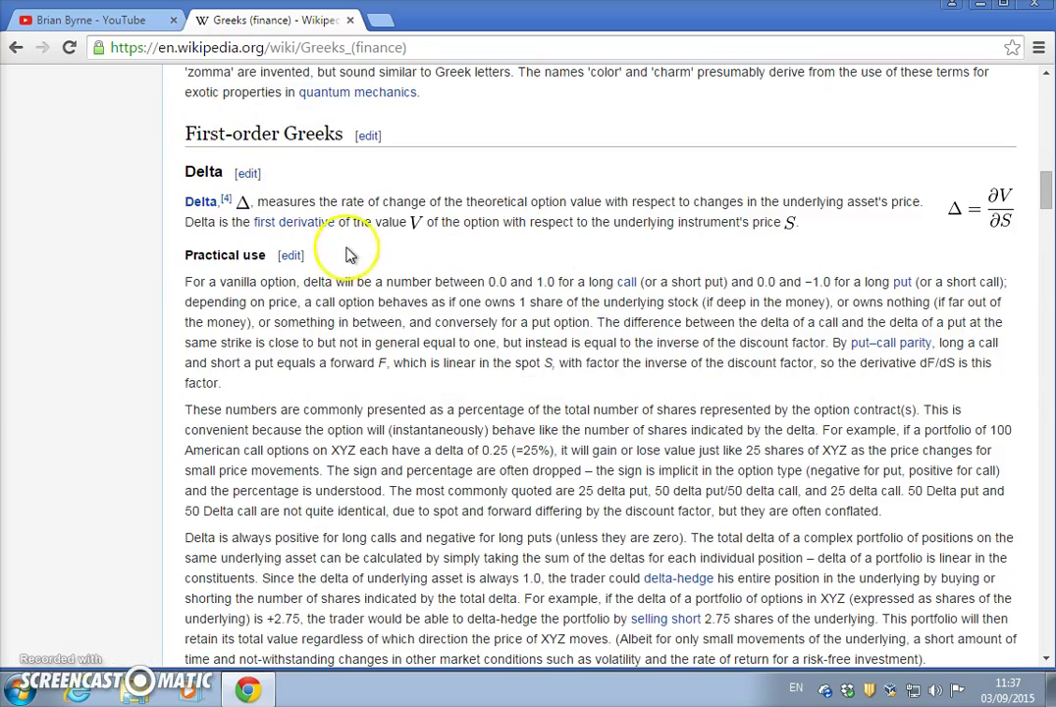
scroll(349, 255, "down", 20)
scroll(348, 261, "down", 20)
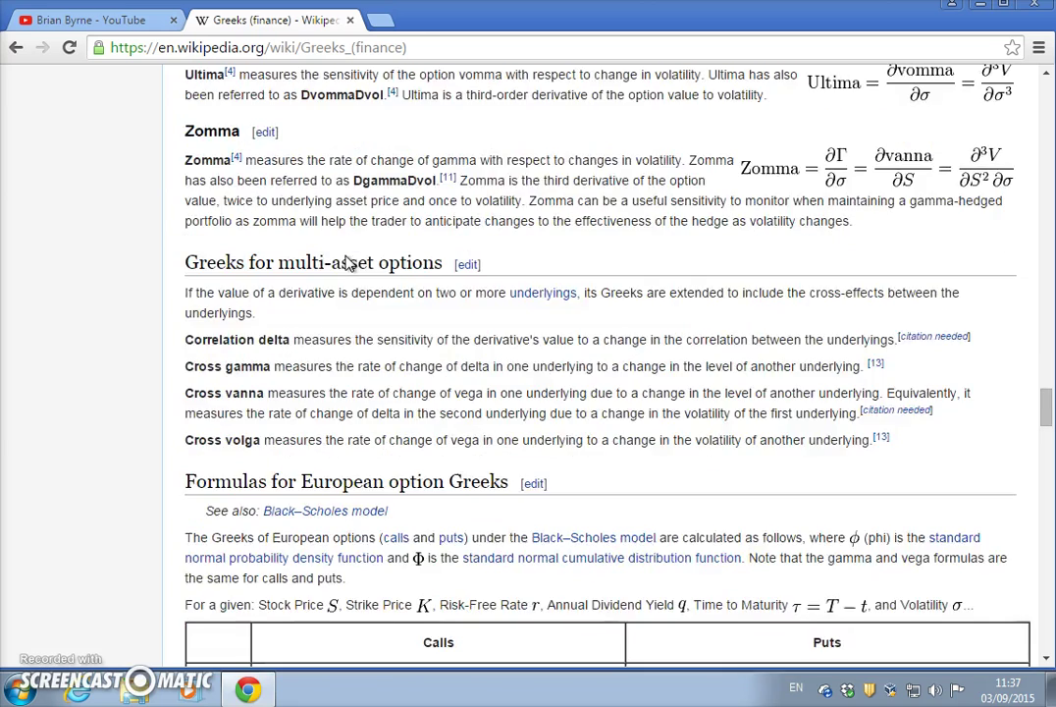
scroll(348, 261, "down", 4)
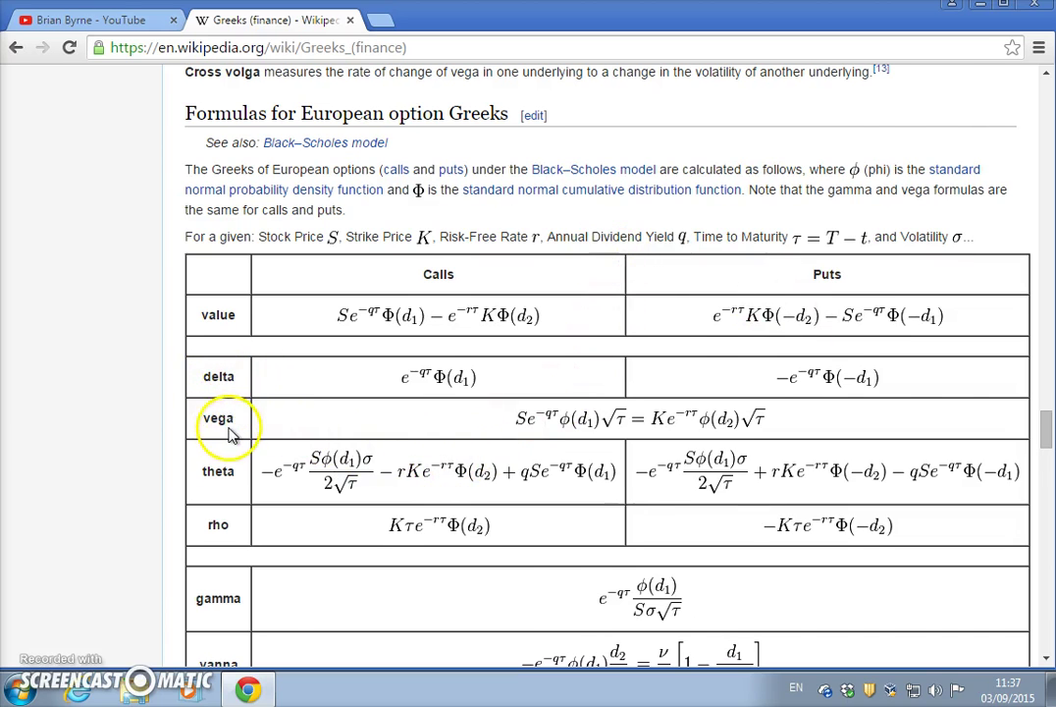
scroll(228, 435, "down", 1)
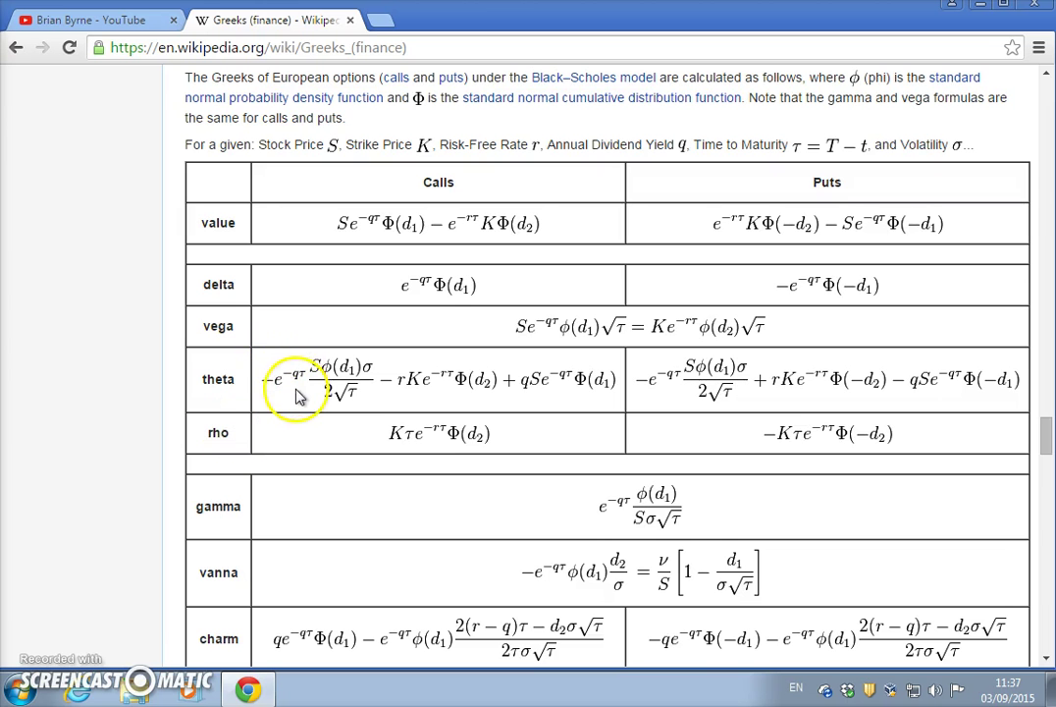
scroll(285, 388, "down", 1)
scroll(259, 280, "up", 1)
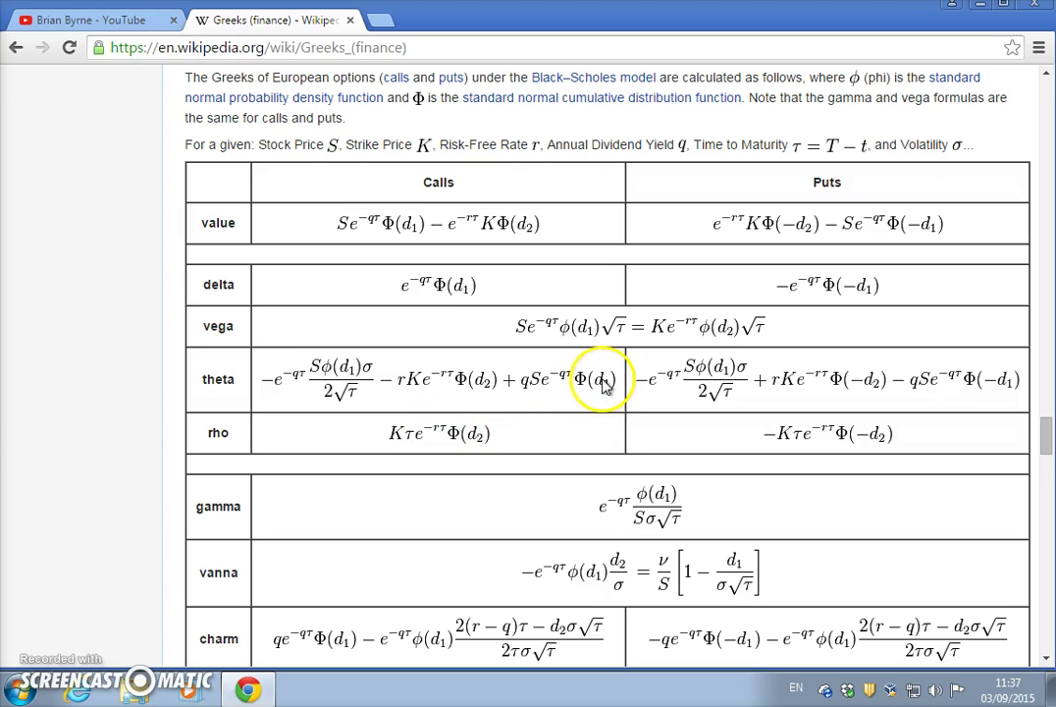
scroll(604, 380, "down", 10)
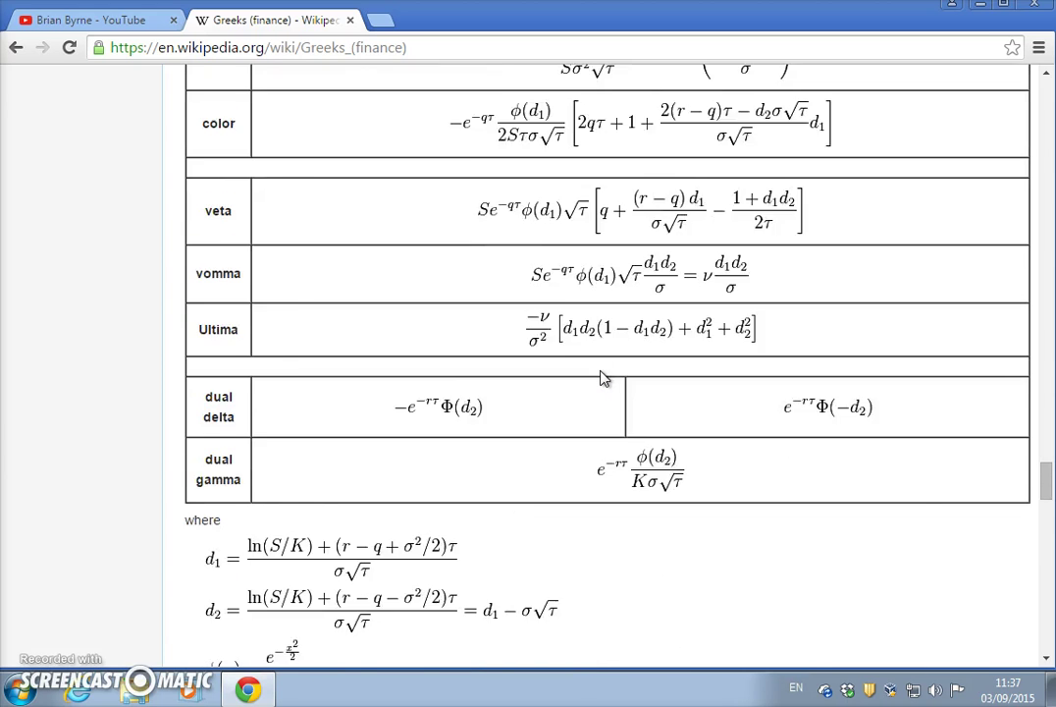
scroll(605, 380, "up", 4)
scroll(604, 380, "up", 15)
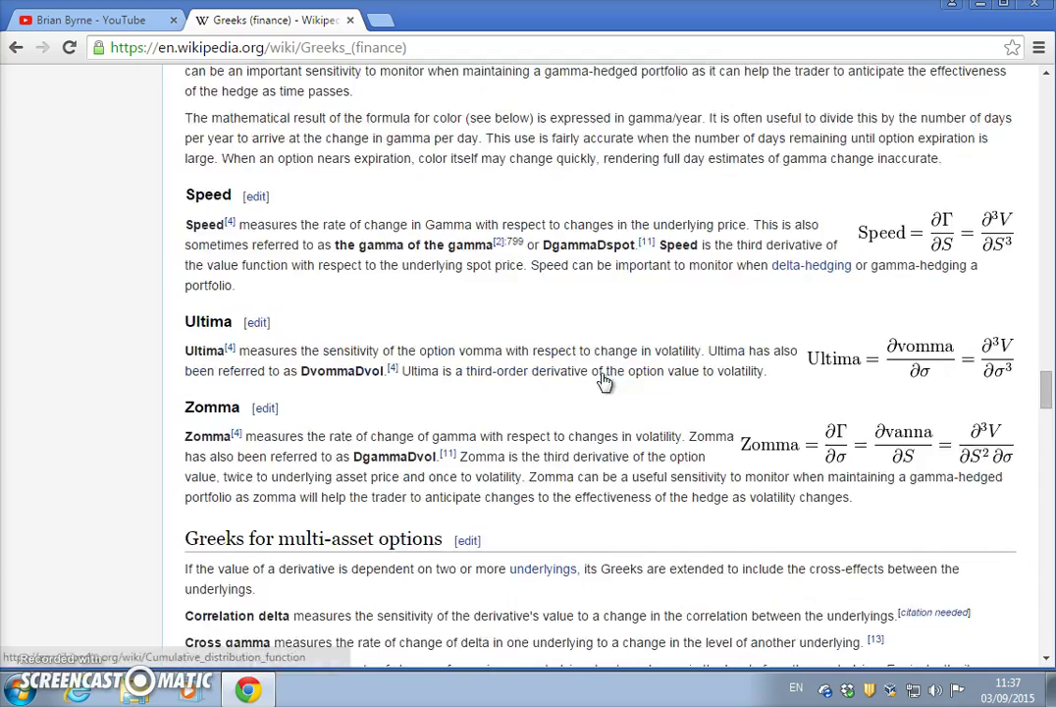
scroll(604, 384, "up", 8)
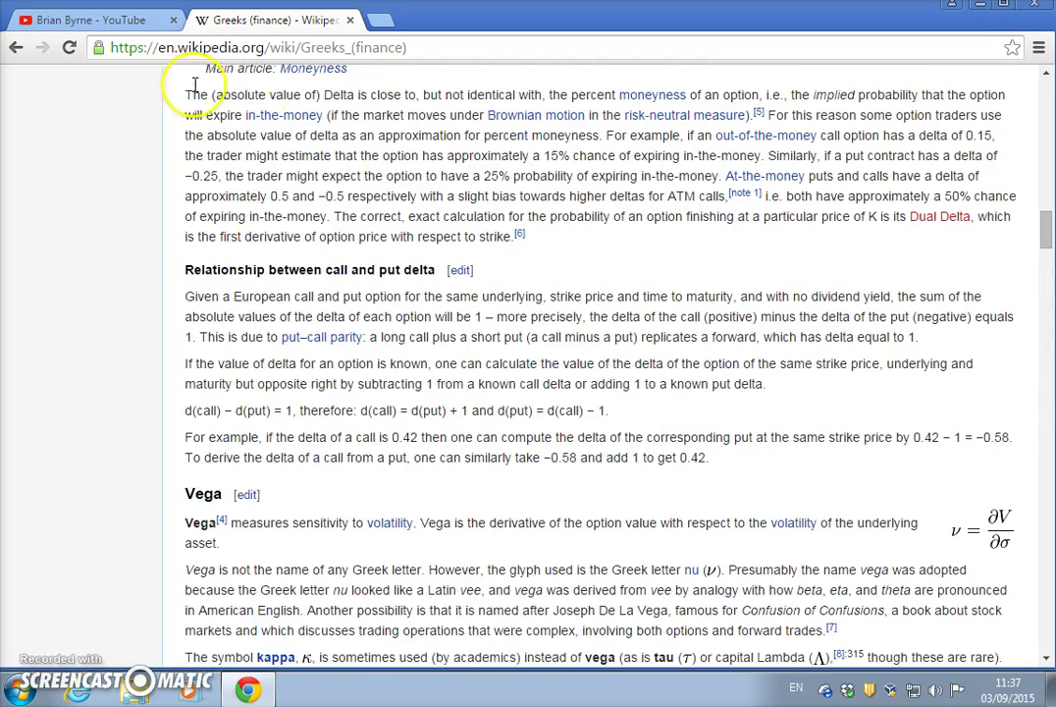
Switch to the open YouTube channel, dismiss its cookie notice and play the "Black Scholes Model in Excel" playlist
left_click(103, 20)
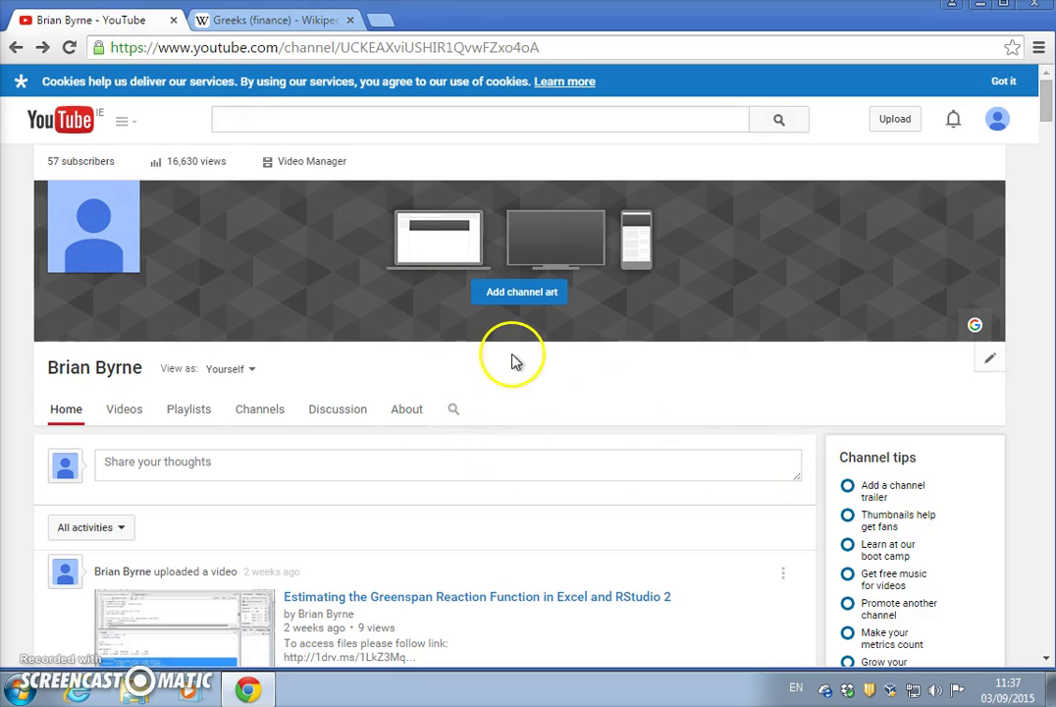
left_click(1005, 80)
left_click(201, 385)
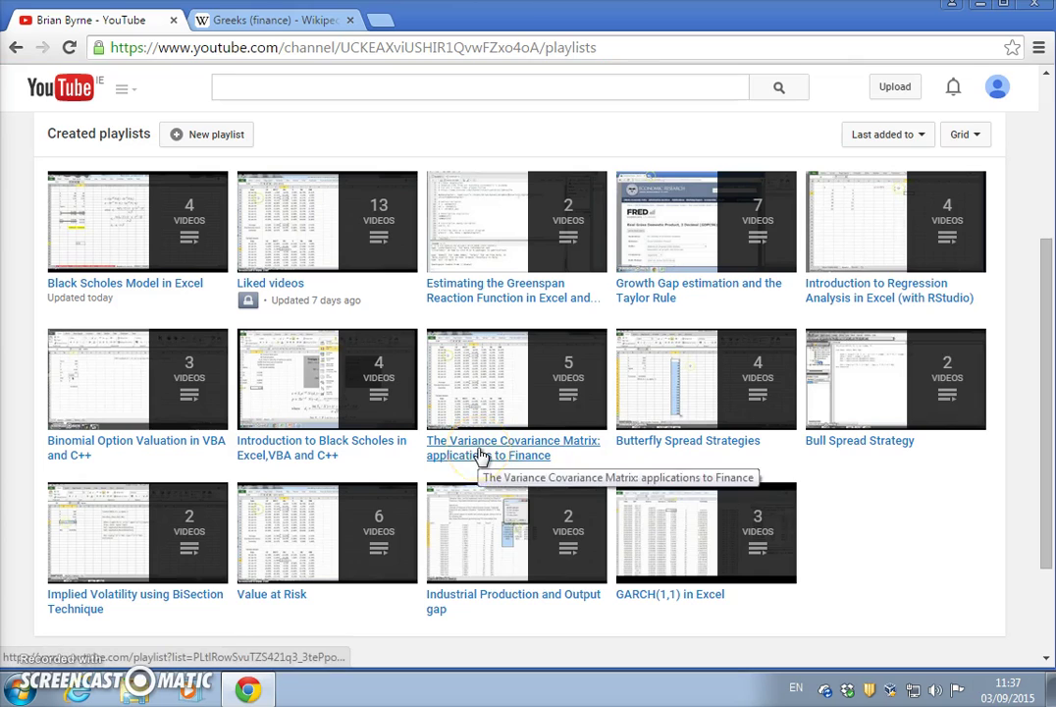
scroll(478, 458, "down", 2)
scroll(478, 454, "up", 1)
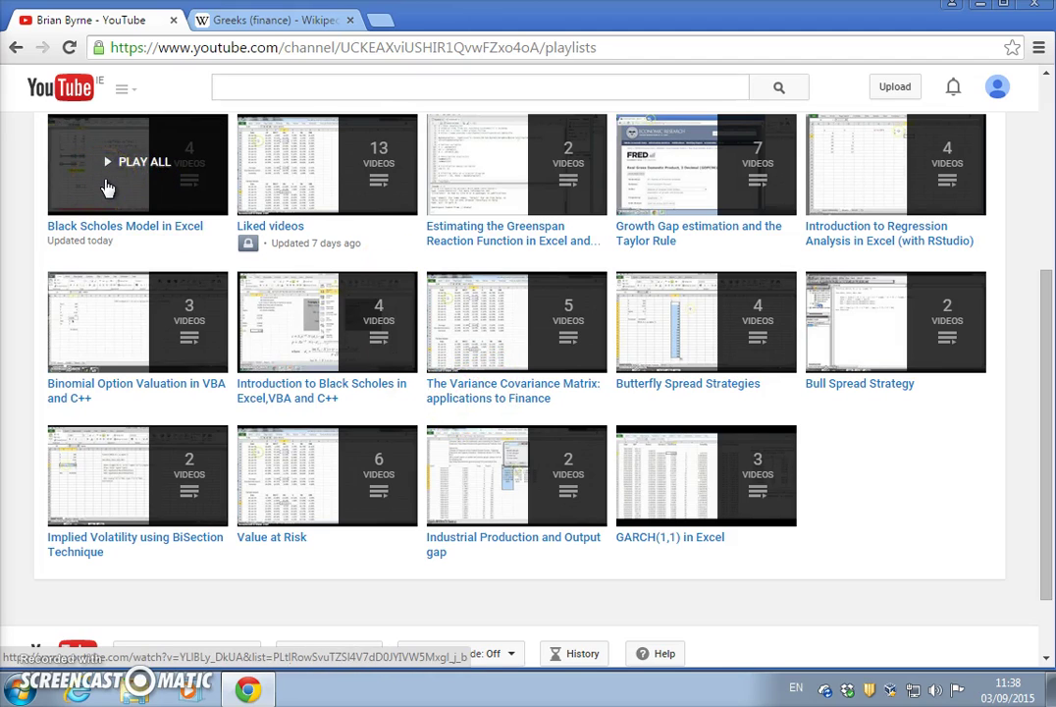
left_click(530, 364)
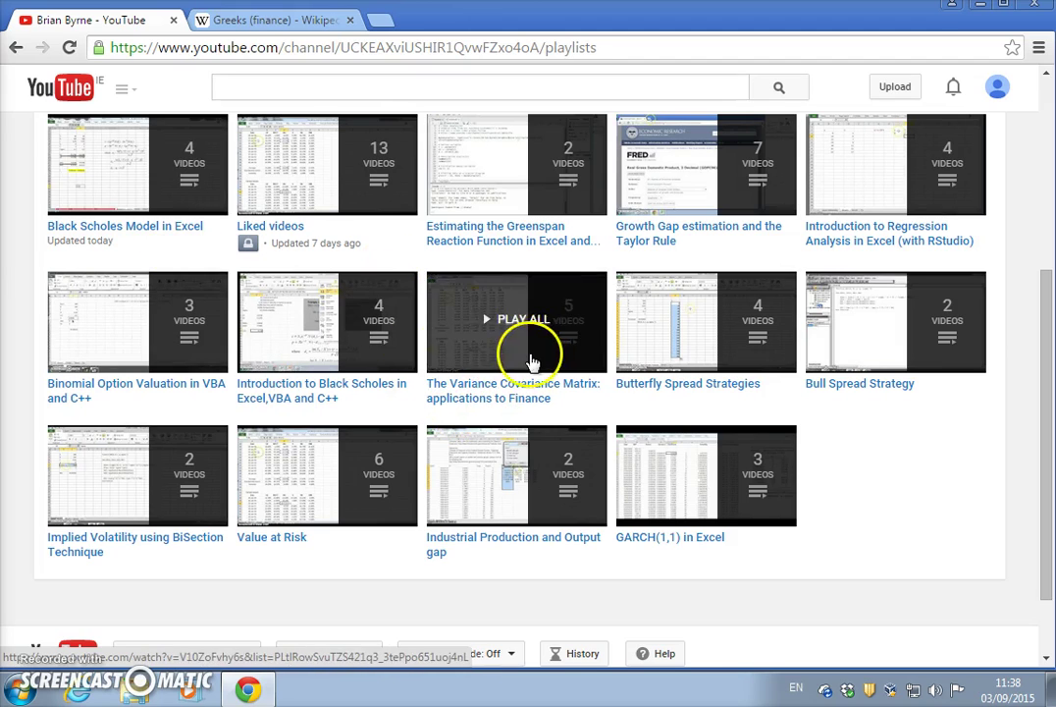
left_click(111, 175)
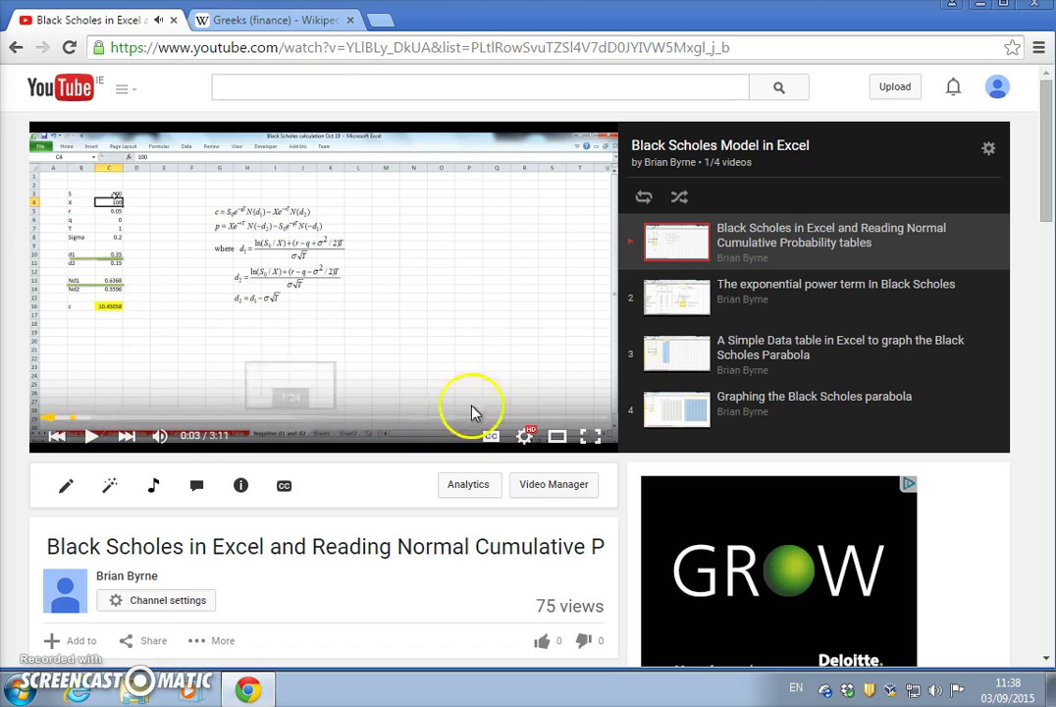
Set the video quality to 720p in full-screen view and return to the normal page view
left_click(589, 436)
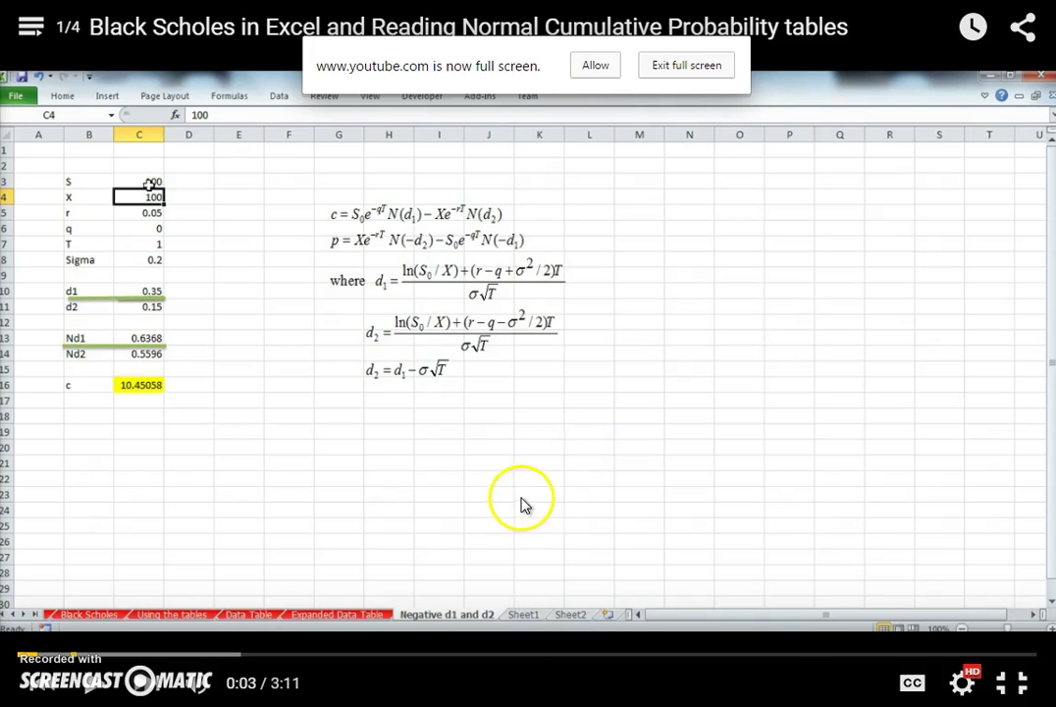
left_click(962, 681)
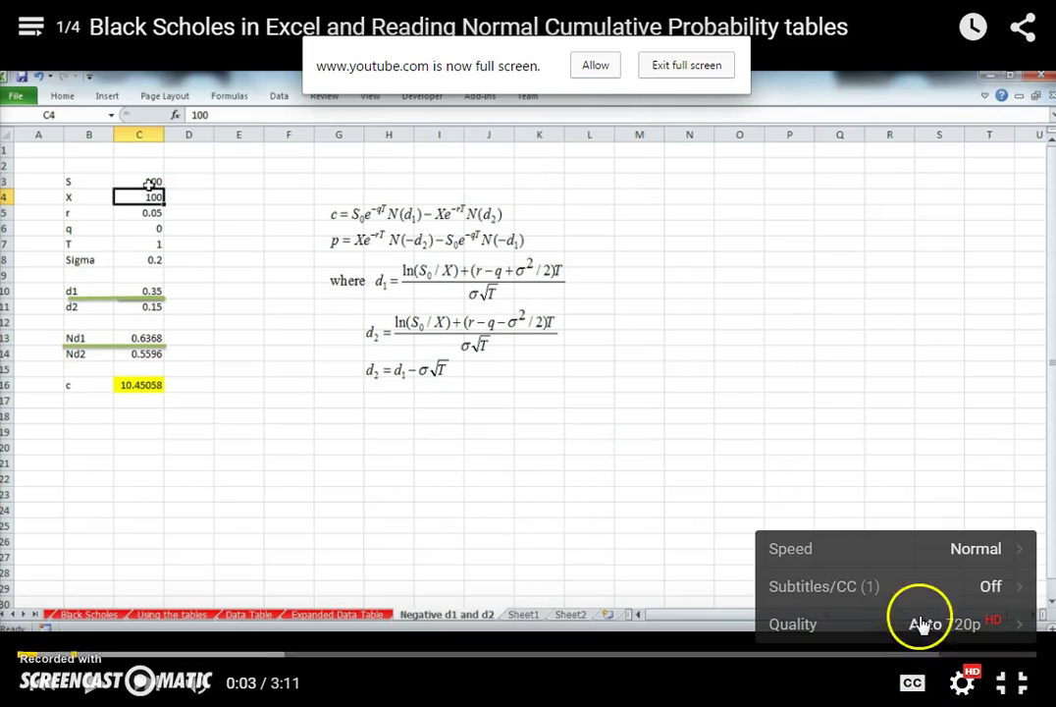
left_click(873, 626)
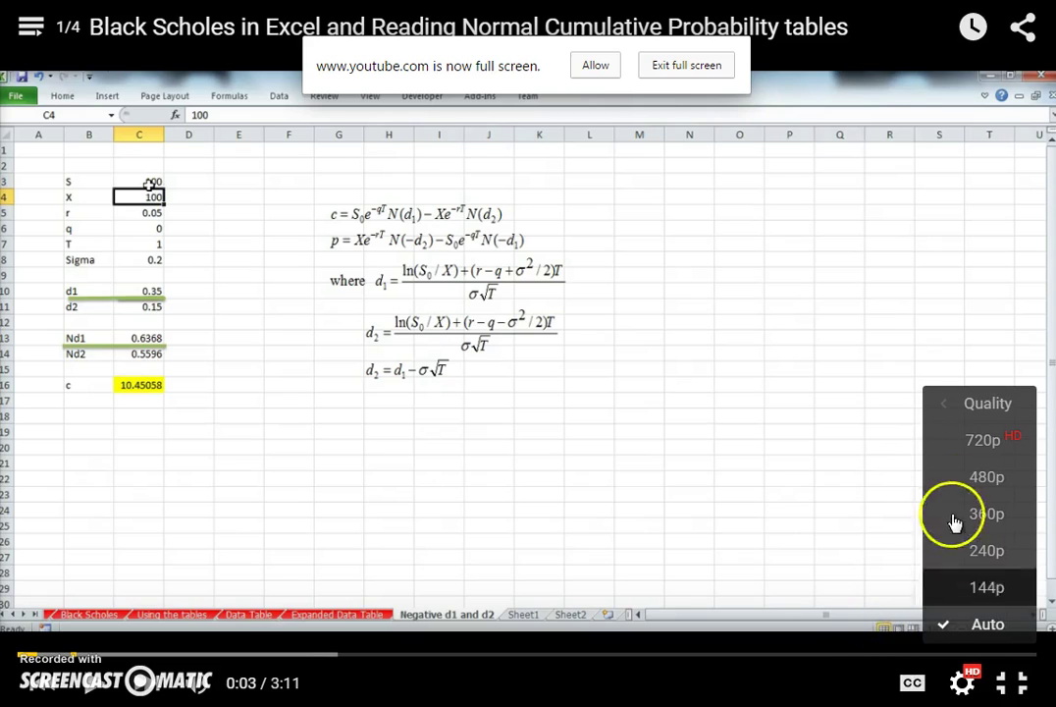
left_click(944, 444)
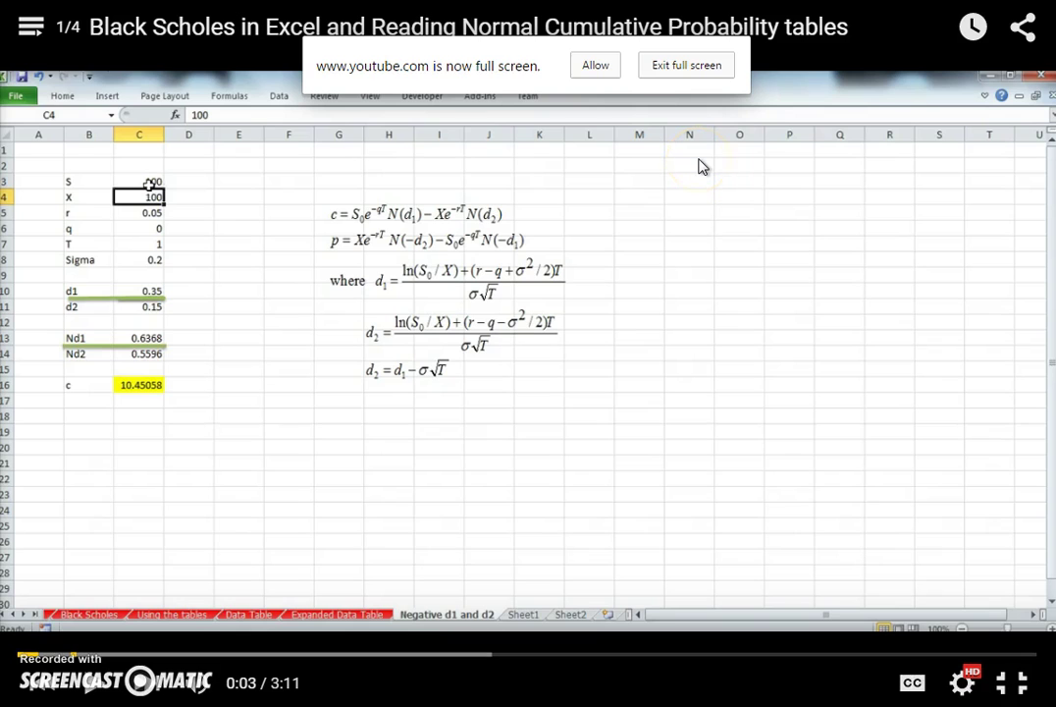
key("Escape")
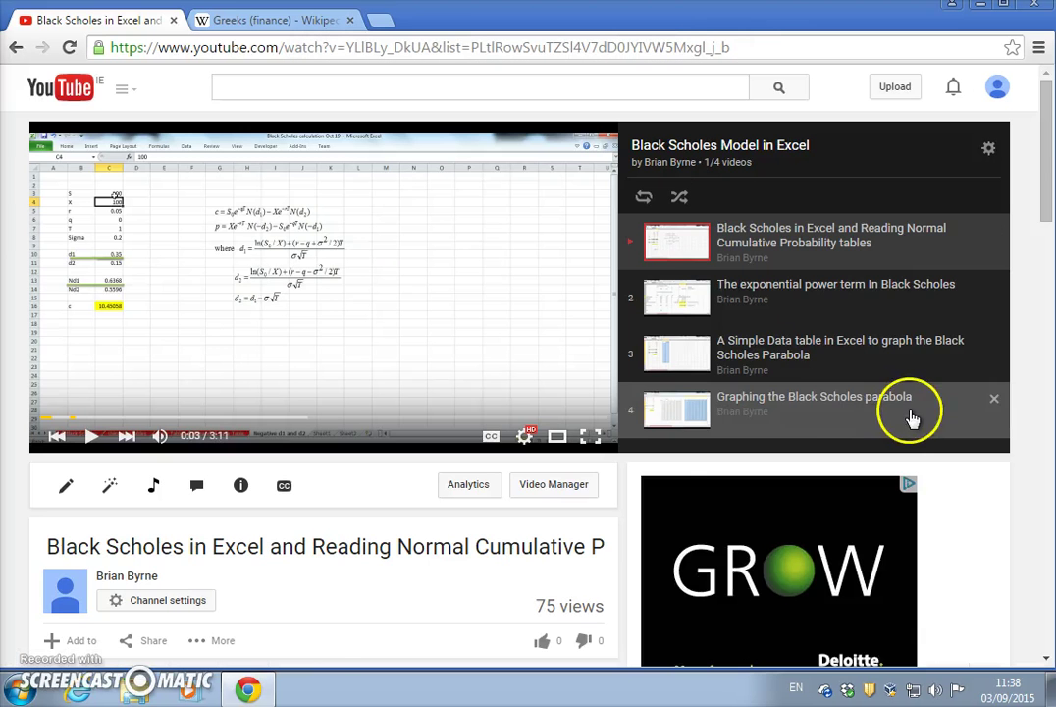
scroll(364, 587, "down", 3)
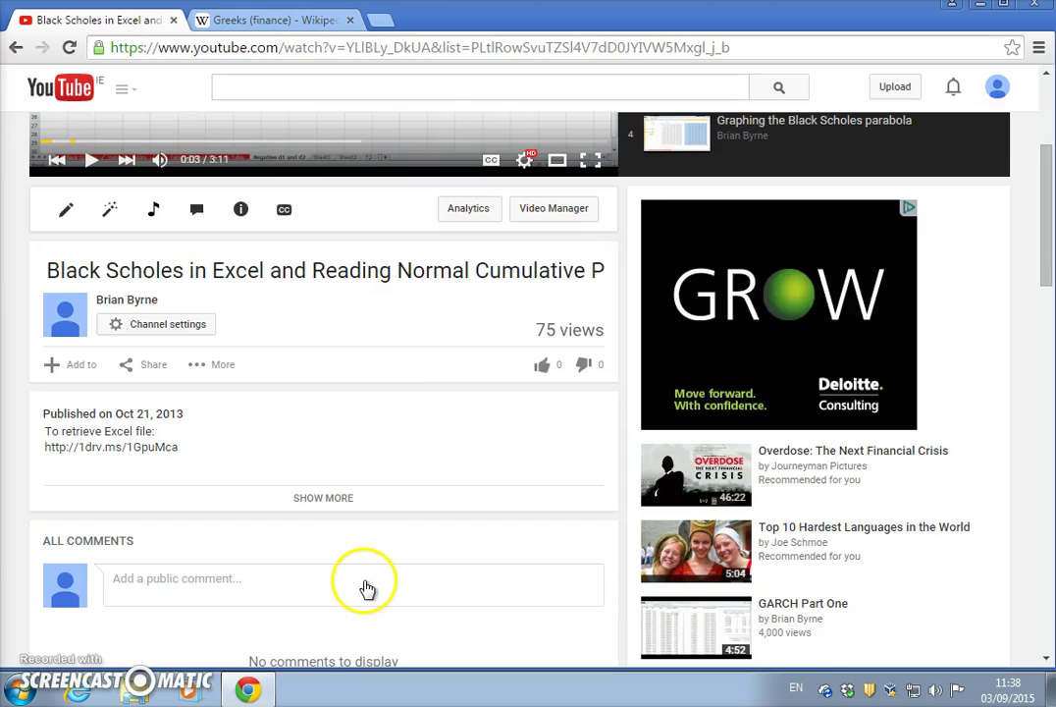
scroll(324, 592, "up", 2)
scroll(216, 579, "down", 1)
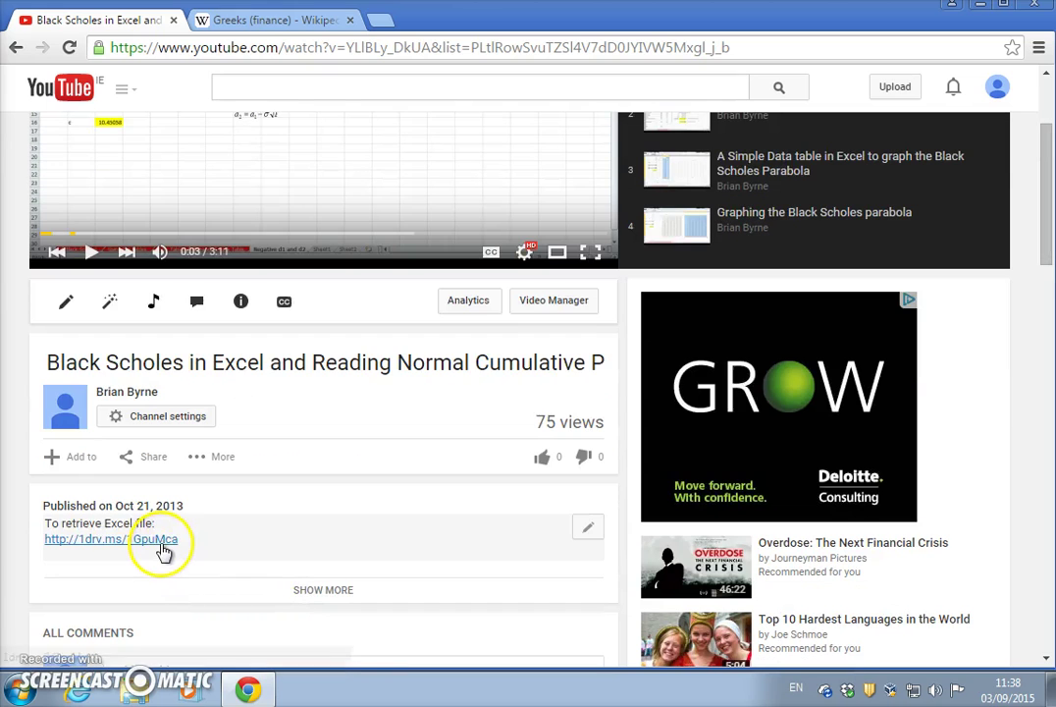
left_click(160, 543)
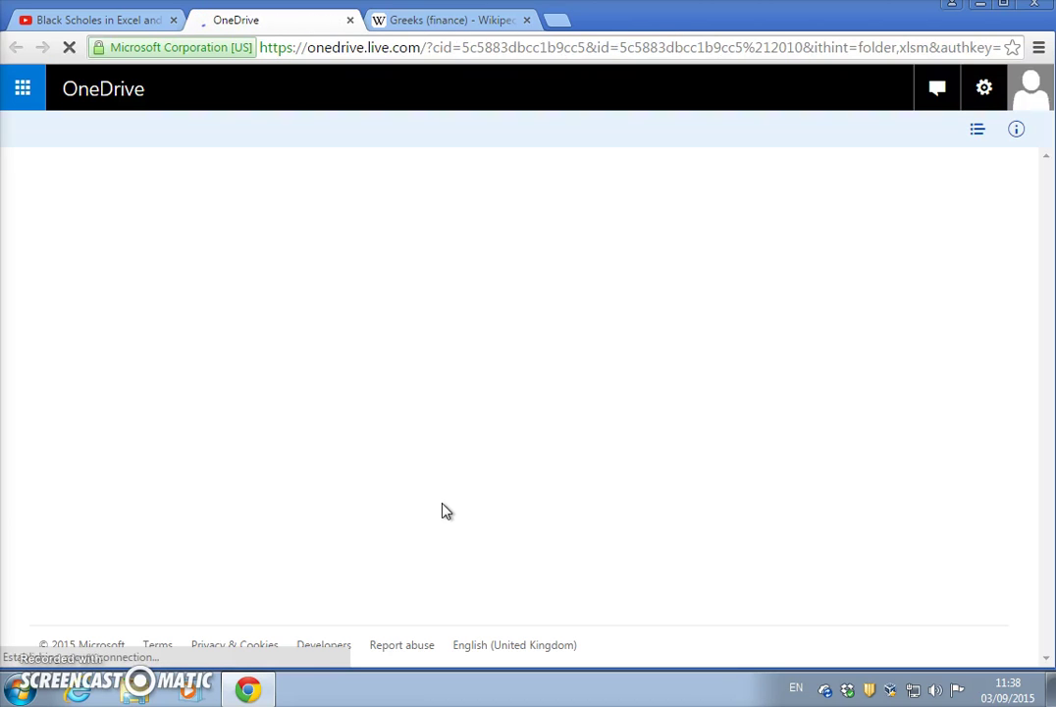
Download the "Black Scholes with video links" workbook from the shared OneDrive folder and open it in Excel
left_click(400, 451)
right_click(135, 319)
left_click(160, 367)
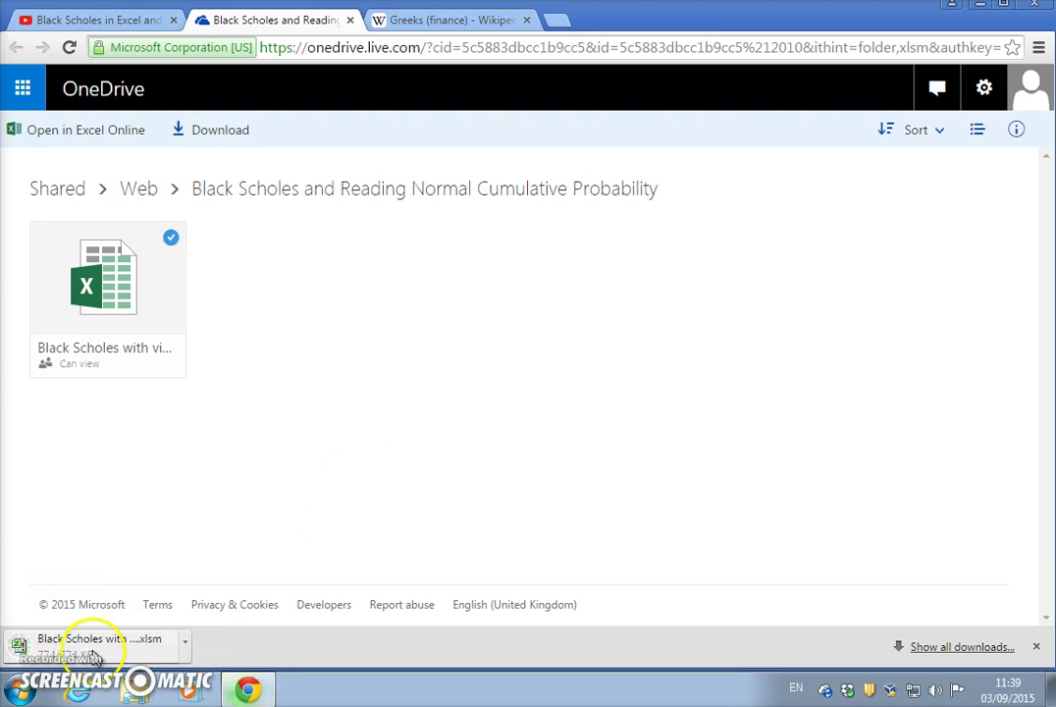
left_click(91, 650)
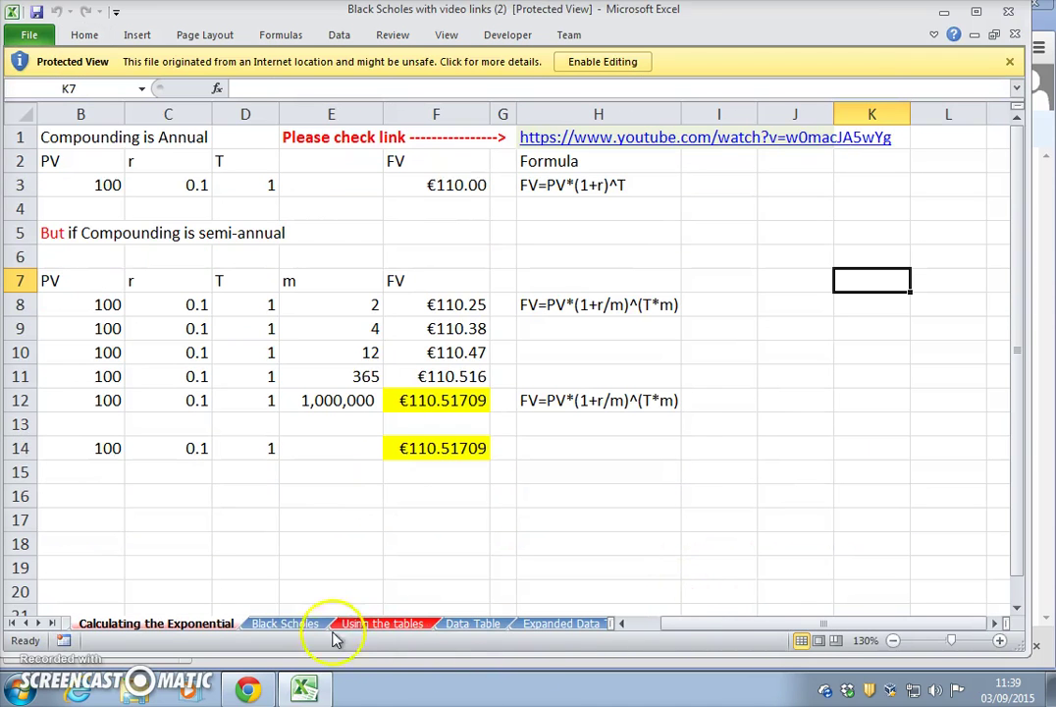
On the Black Scholes sheet, review the model inputs and outputs in B3:C16 and inspect the d1 formula in C10
left_click(288, 624)
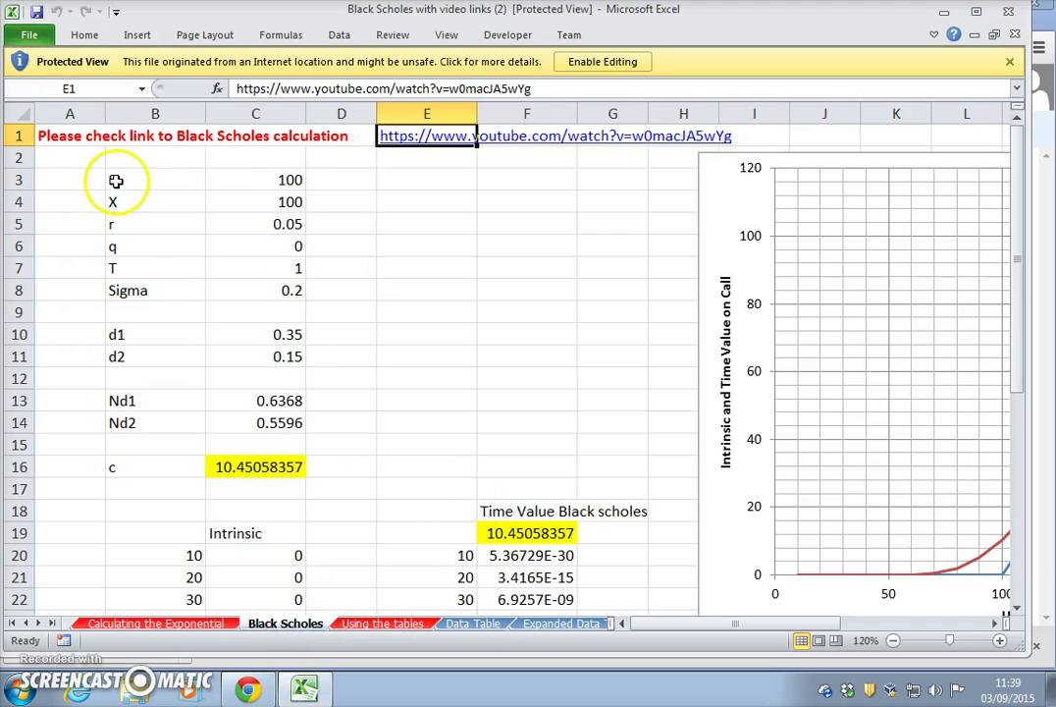
left_click_drag(116, 179, 247, 469)
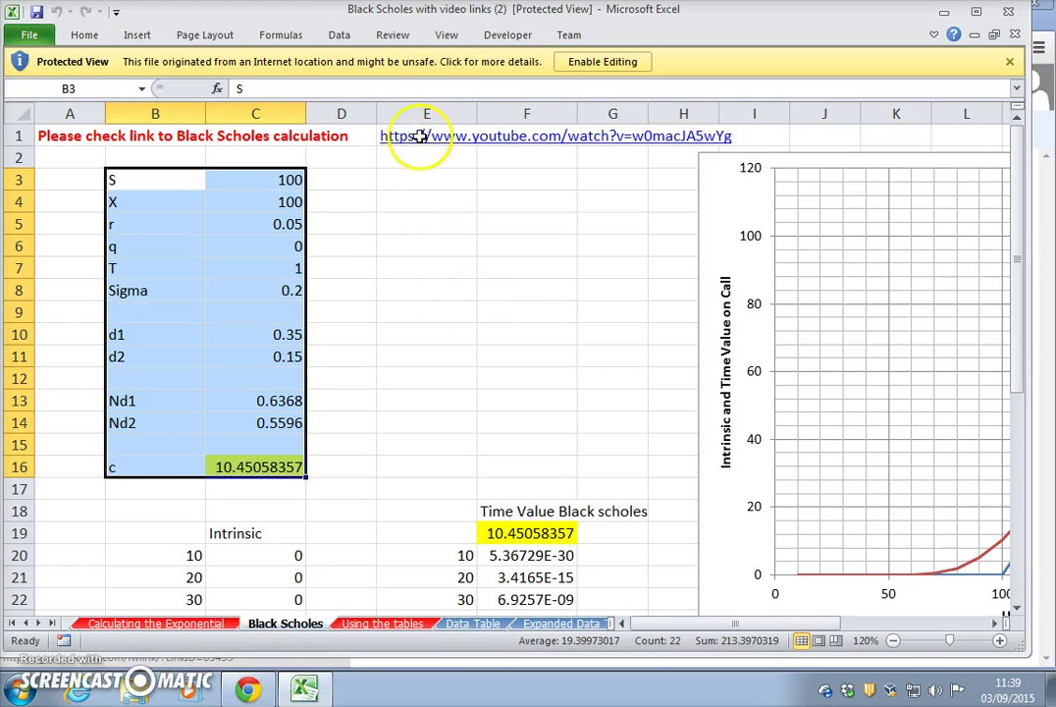
left_click(280, 186)
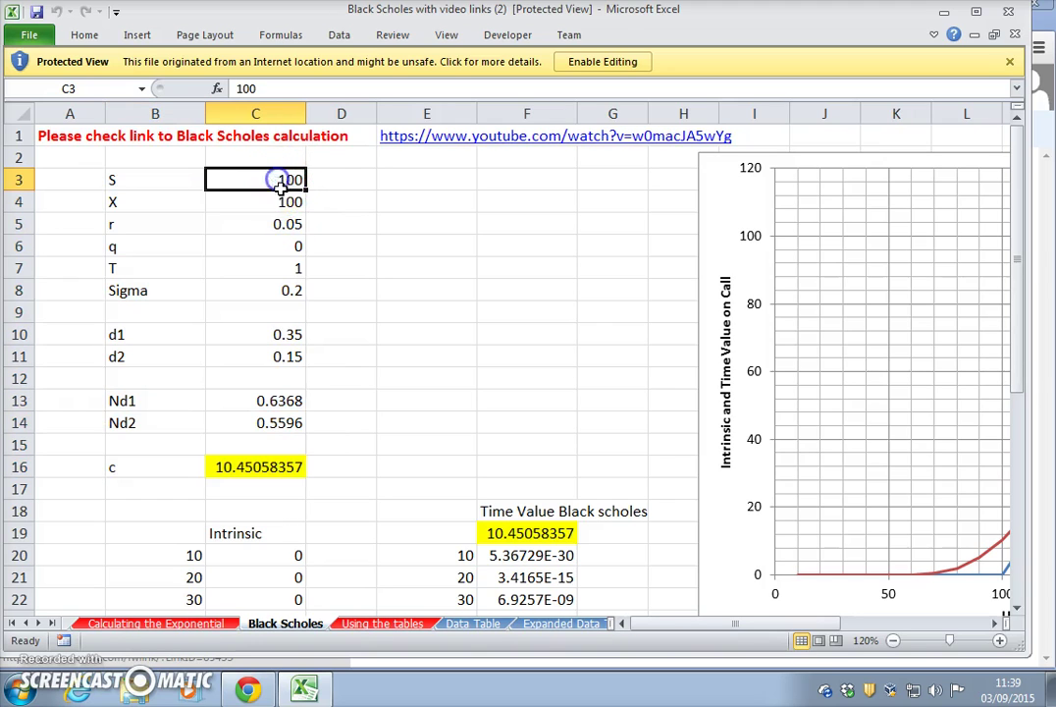
left_click(166, 197)
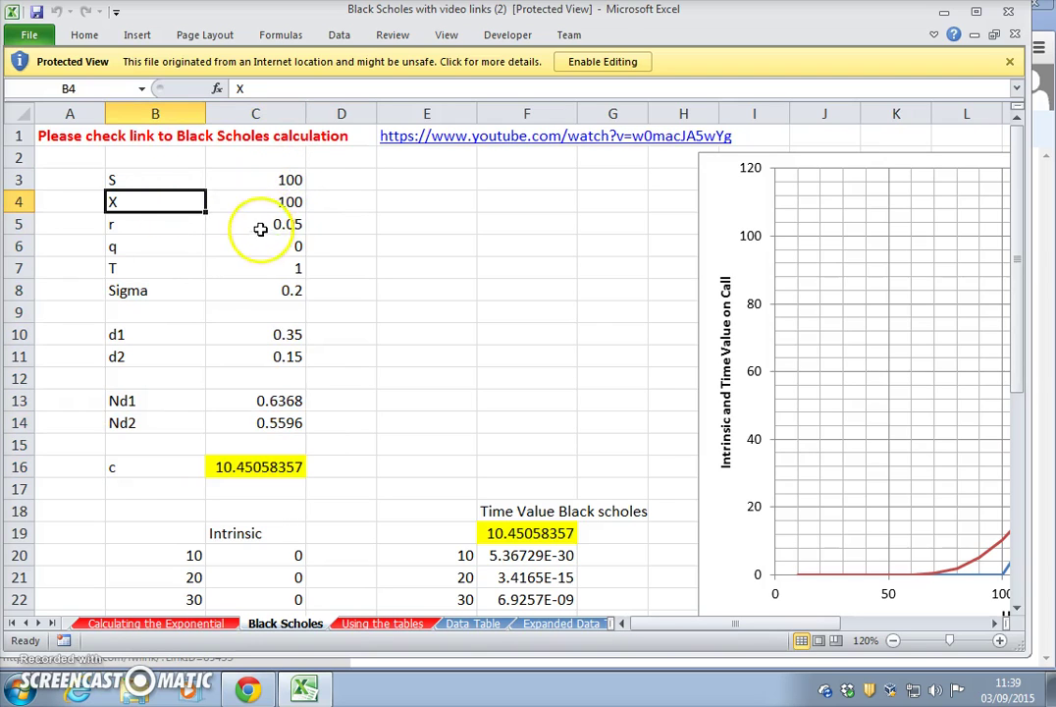
left_click(148, 180)
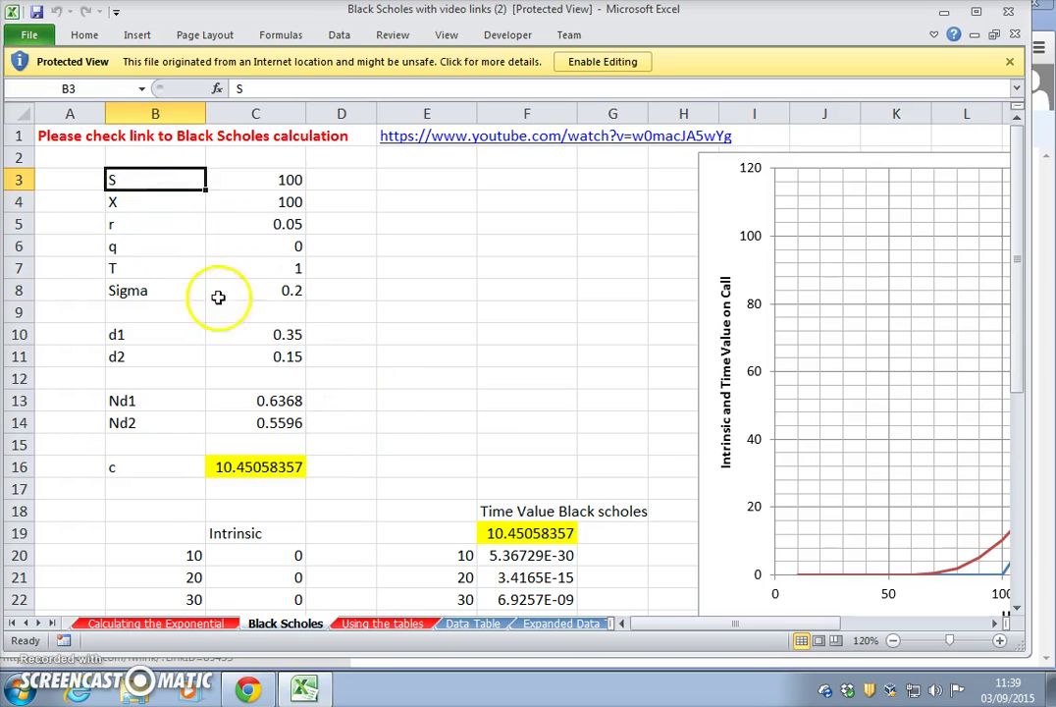
left_click(248, 339)
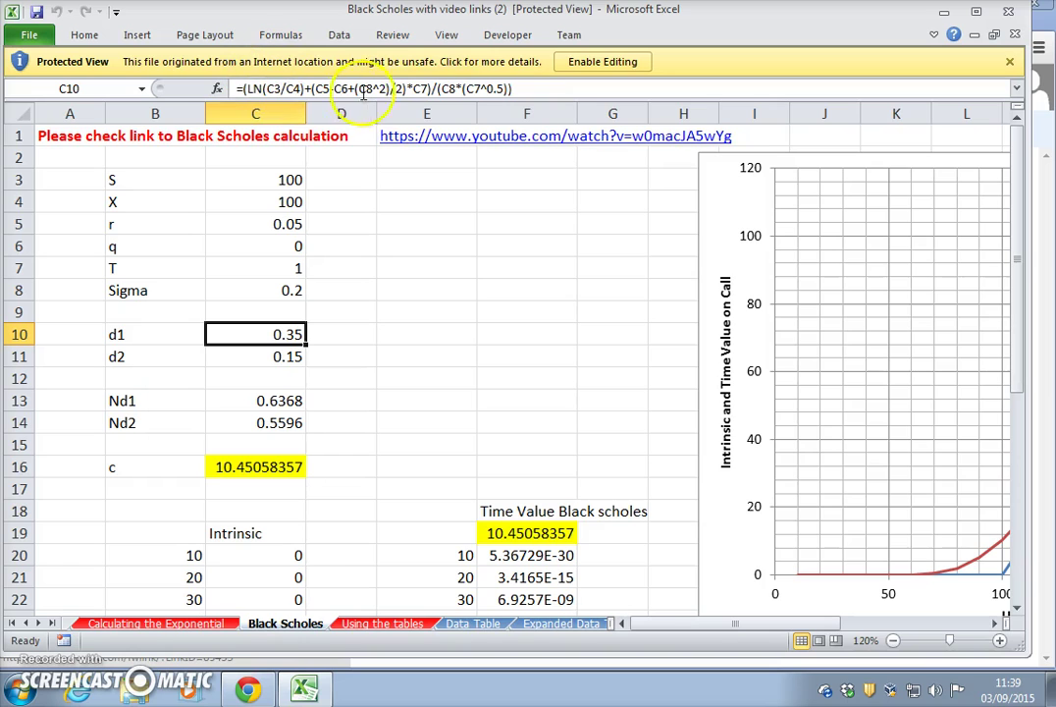
Enable editing of the workbook and inspect the formulas for d2, Nd1, Nd2 and the call price in C11, C13, C14 and C16
left_click(592, 65)
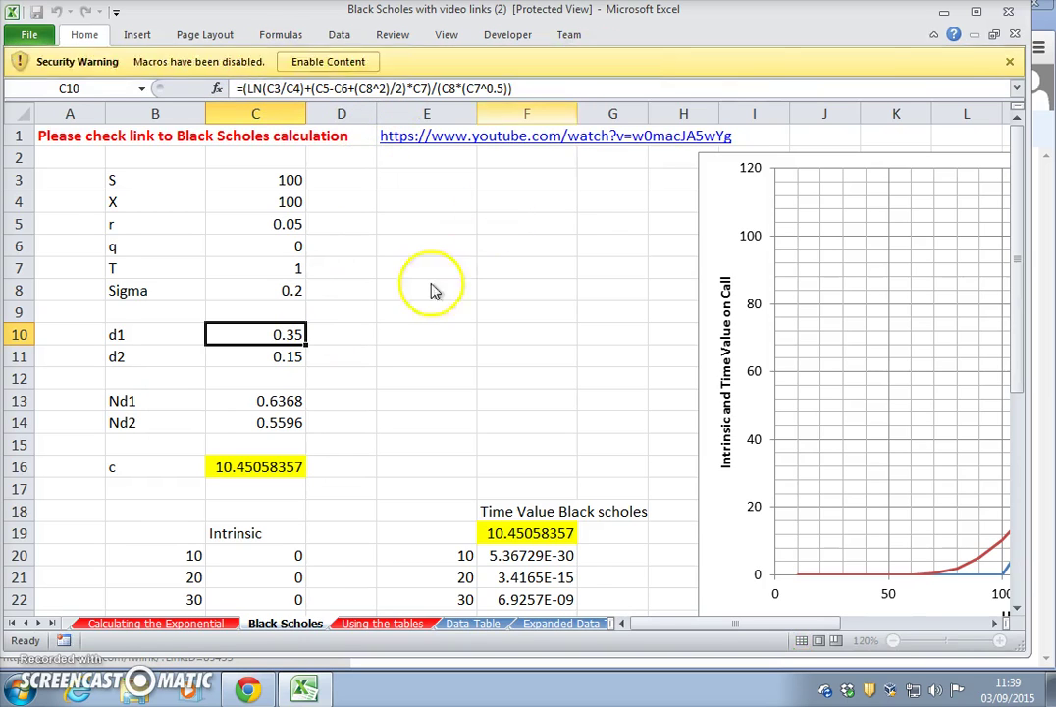
left_click(283, 437)
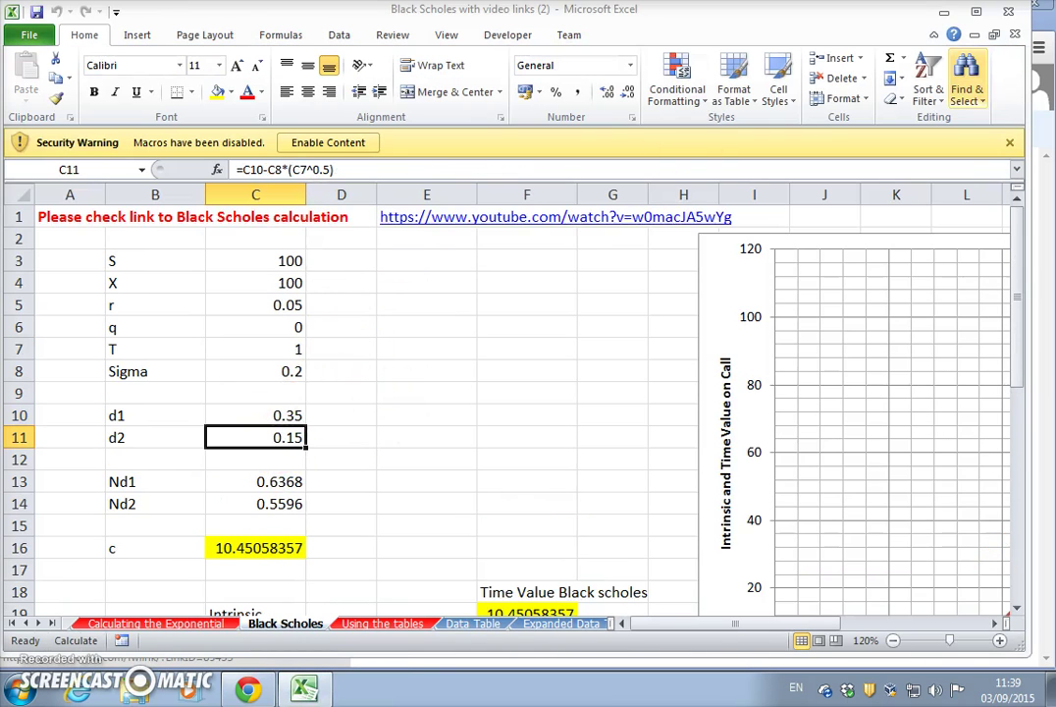
left_click(934, 34)
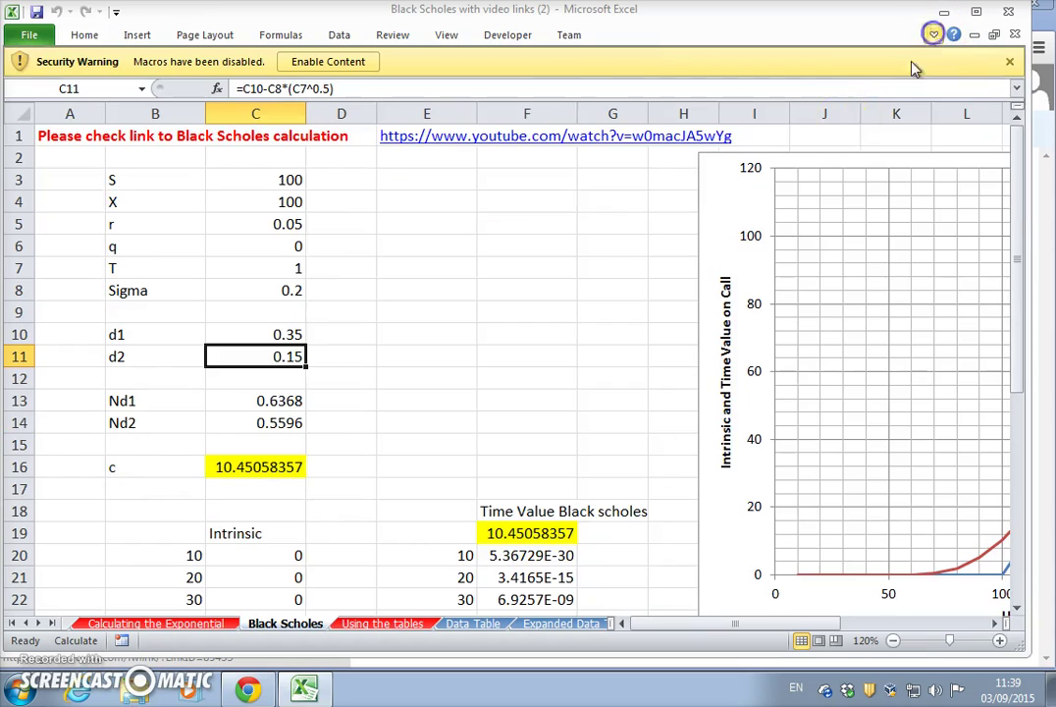
left_click(282, 403)
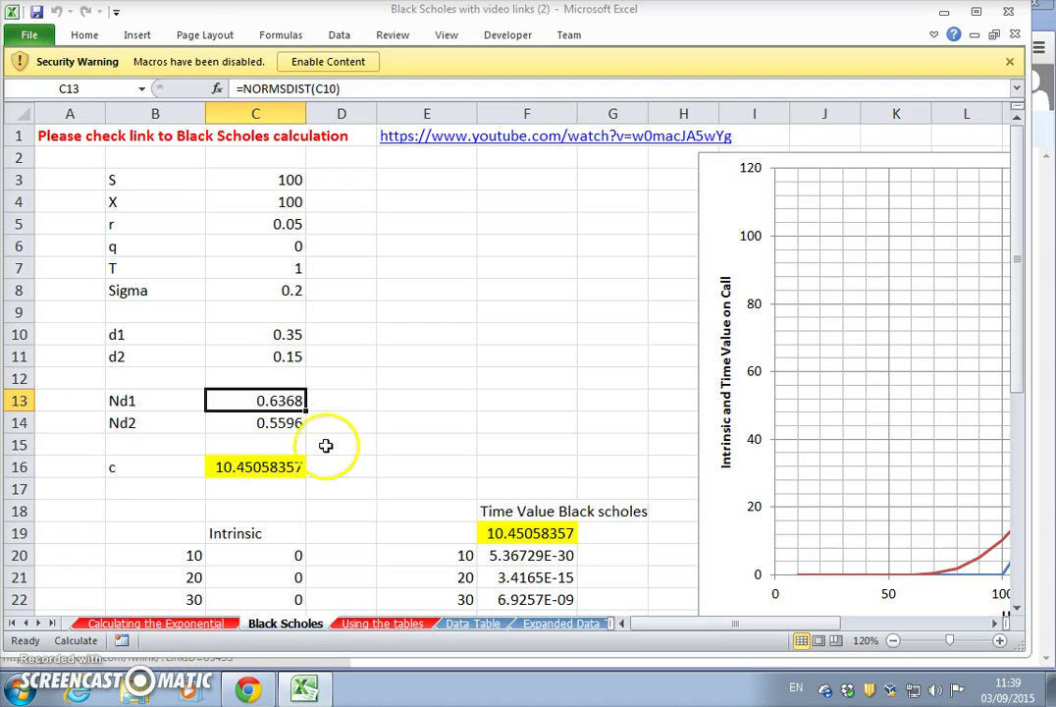
left_click(258, 425)
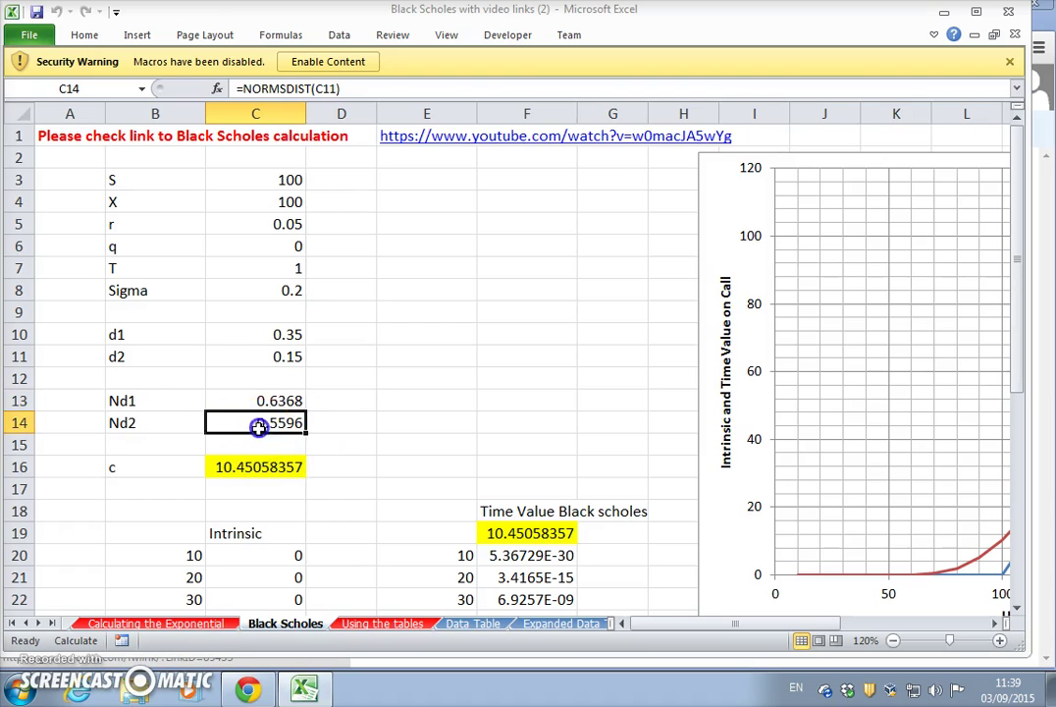
left_click(273, 467)
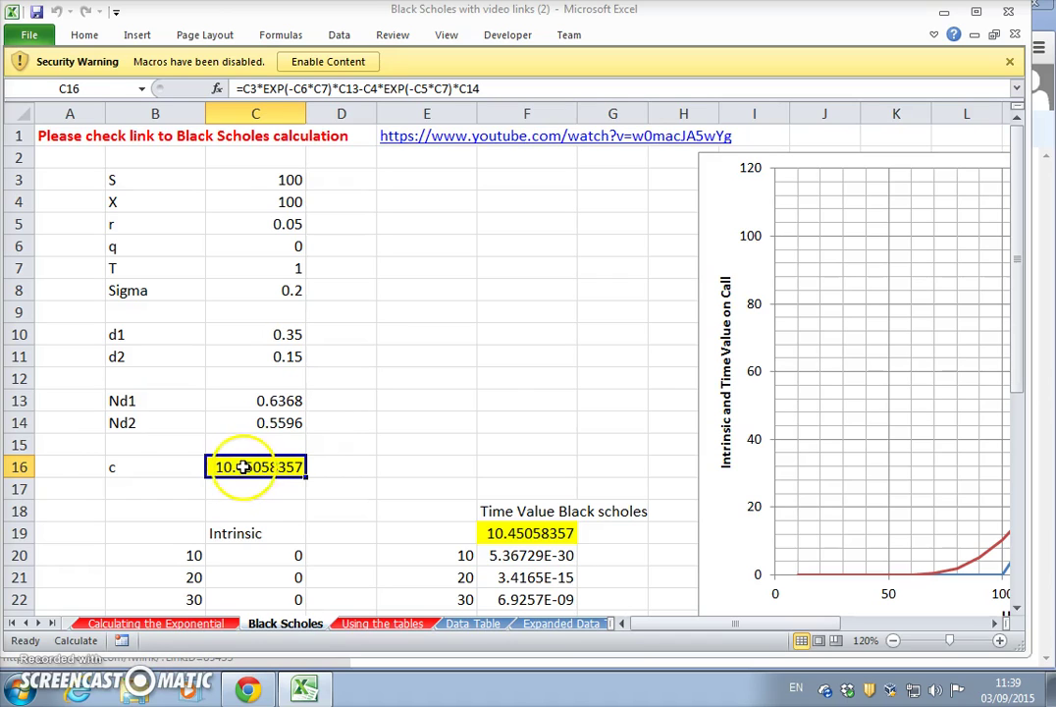
Enable the workbook's blocked macro content and go through the model inputs from S to Sigma in C3:C8
left_click(253, 178)
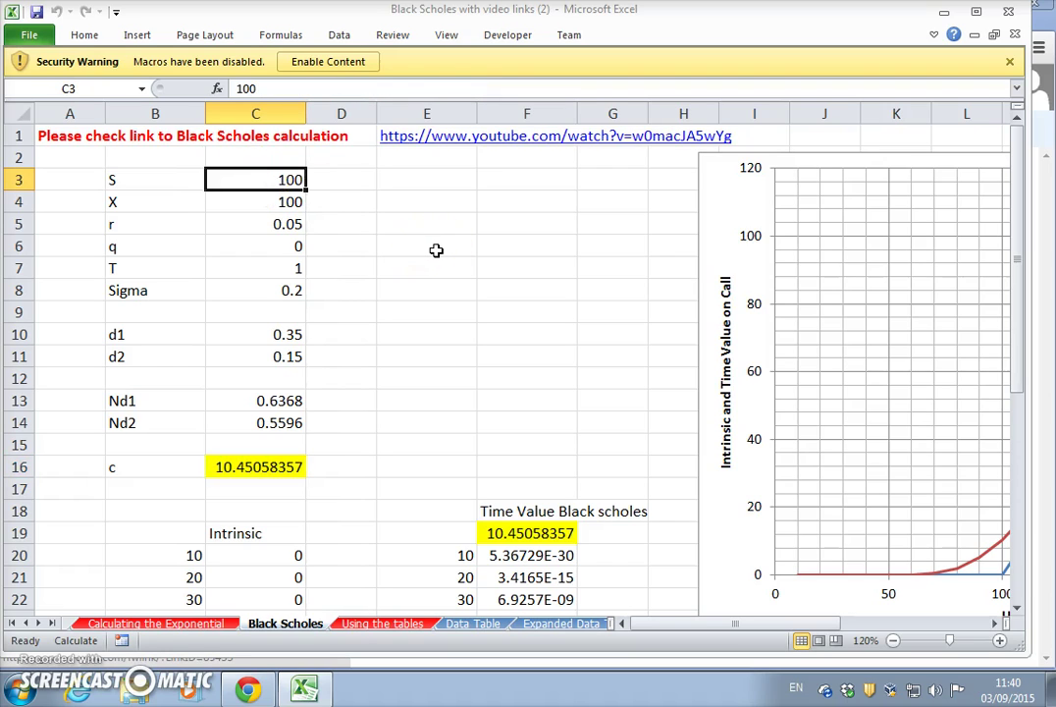
key("Down")
key("Down")
key("Down")
key("Down")
key("Down")
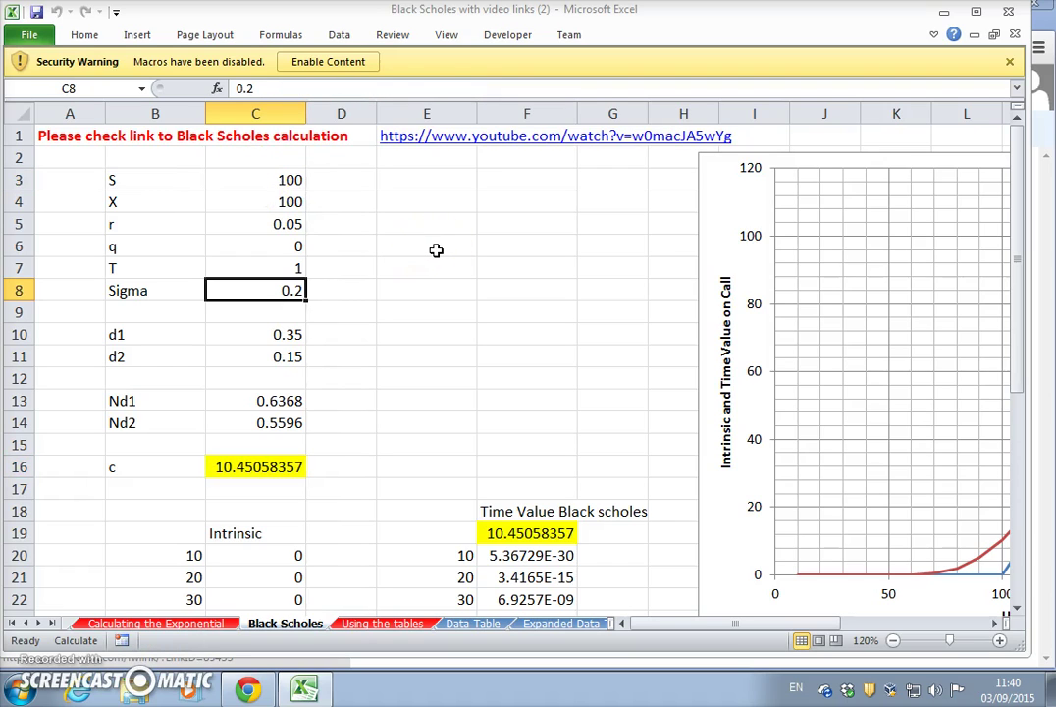
left_click(333, 64)
left_click(279, 147)
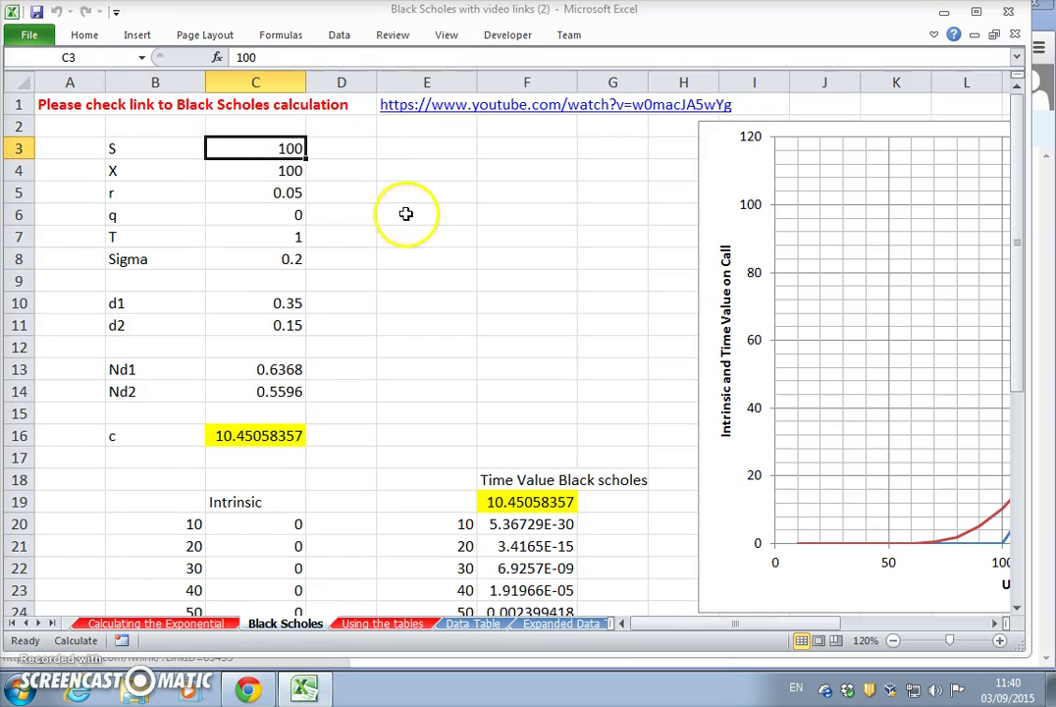
key("Down")
key("Down")
key("Down")
key("Down")
key("Down")
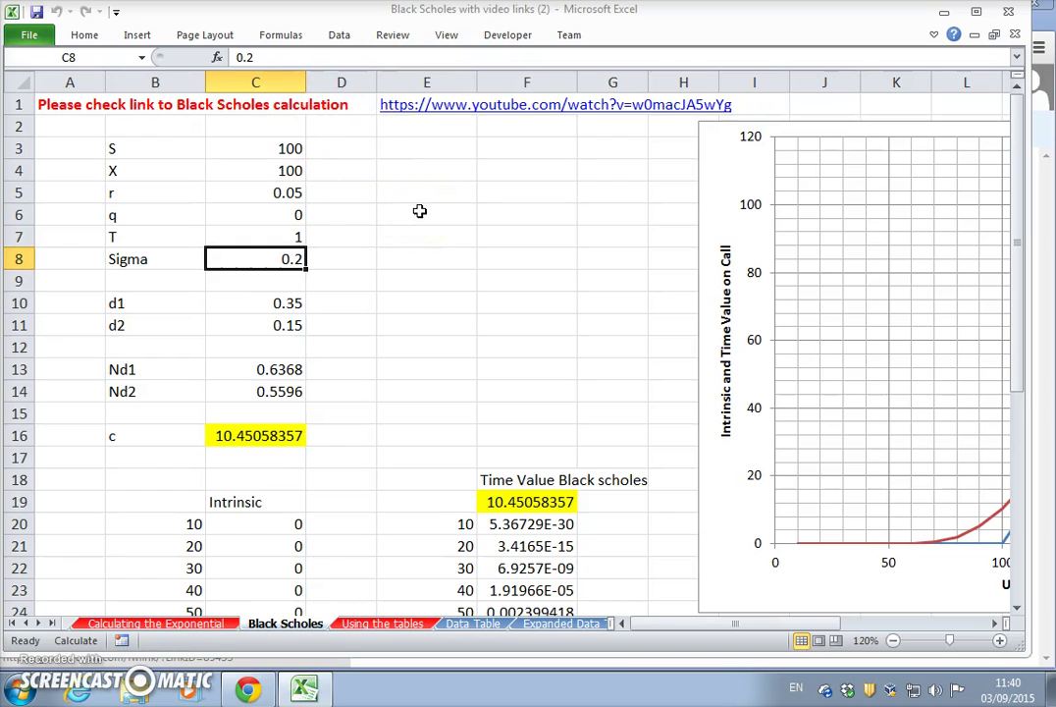
Test the call price's response to the underlying price by setting S in C3 to 120 and 80, and restore it to 100
left_click(294, 149)
type("12")
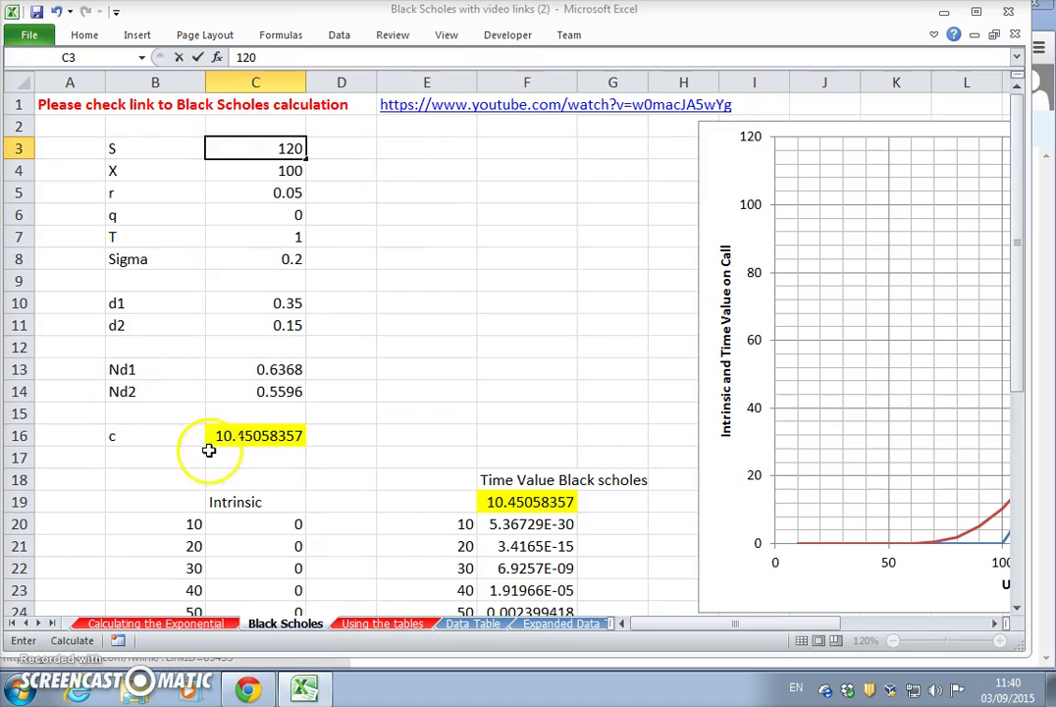
key("Return")
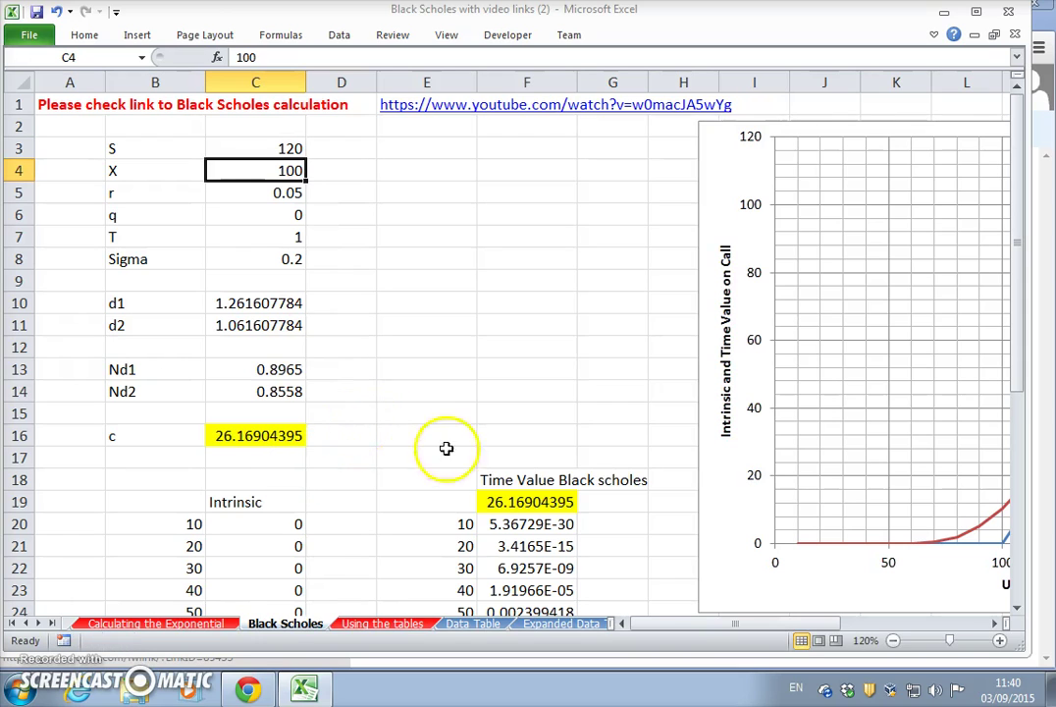
left_click(277, 148)
type("80")
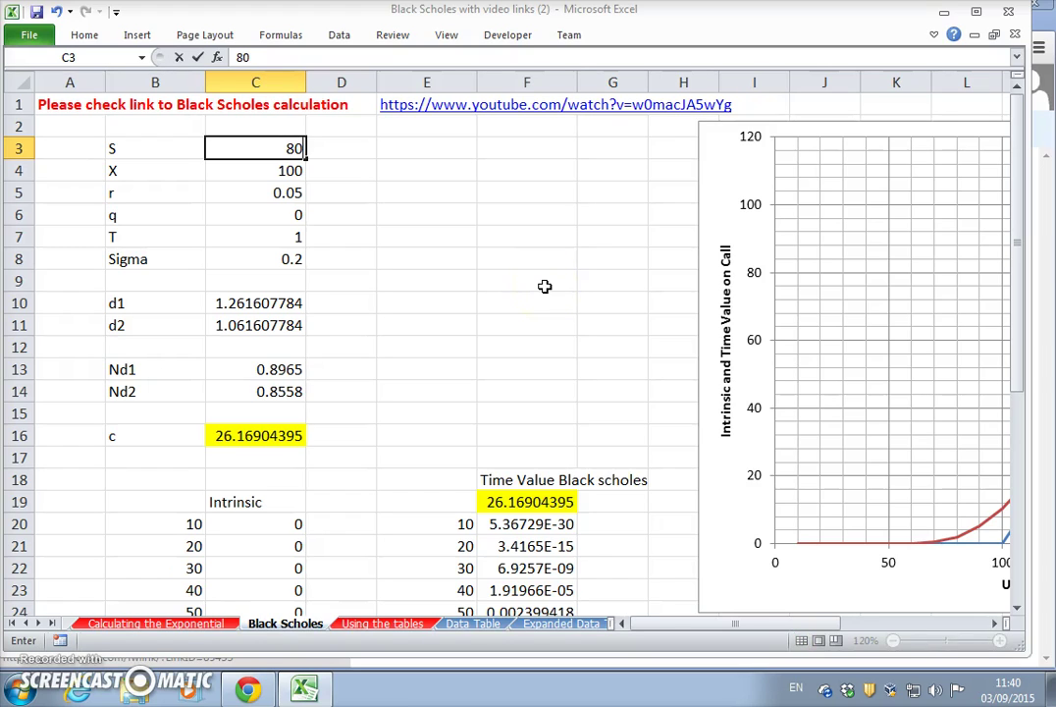
key("Return")
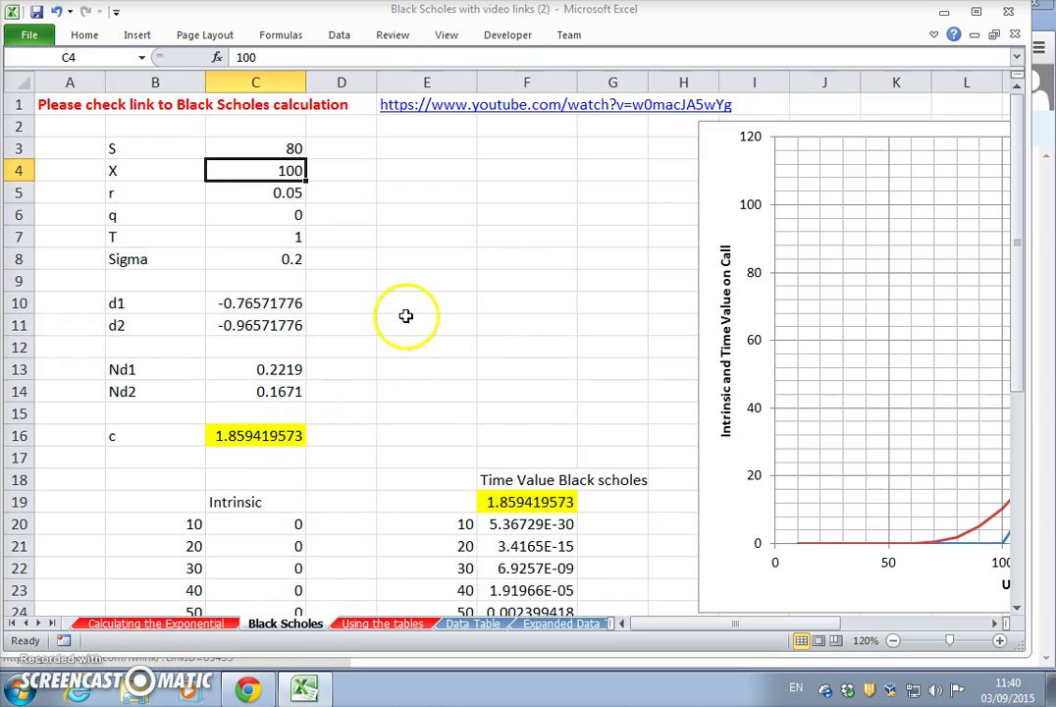
left_click(278, 147)
type("100")
key("Return")
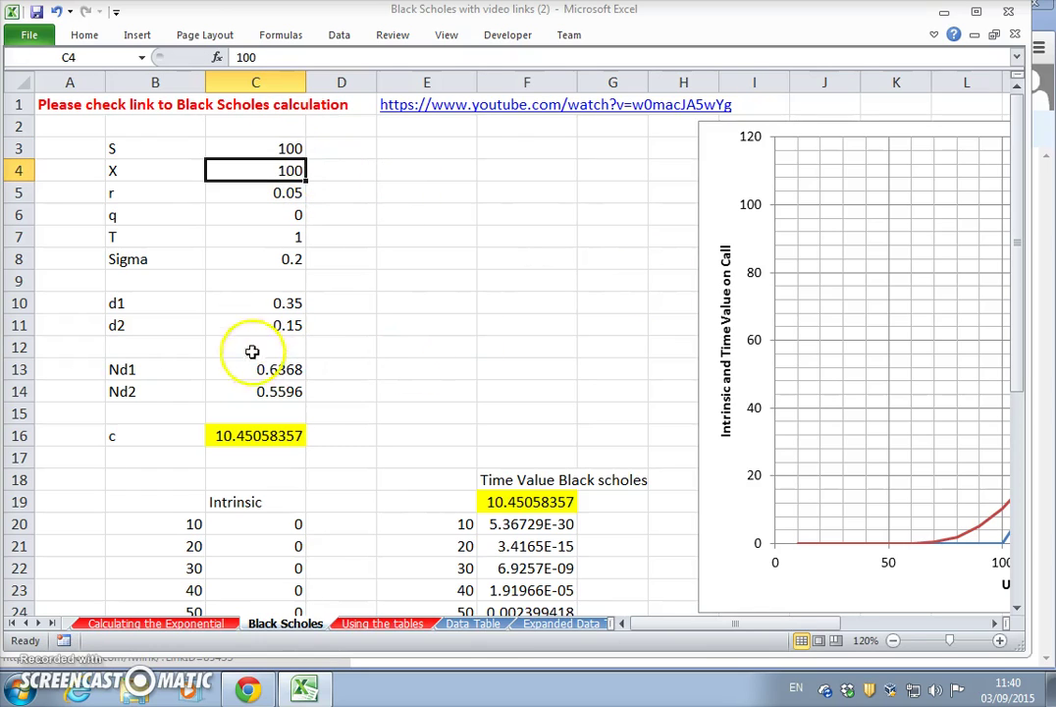
Test the call price's response to volatility by setting Sigma in C8 to 0.3 and 0.1, and restore it to 0.2
left_click(271, 255)
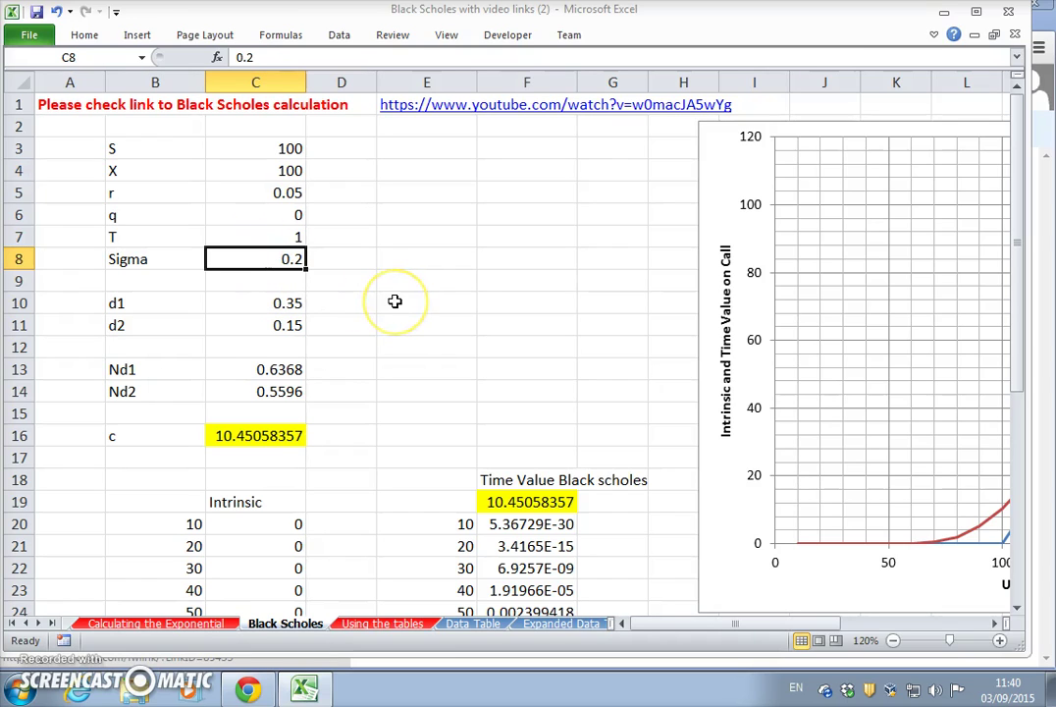
type("0.3")
key("Return")
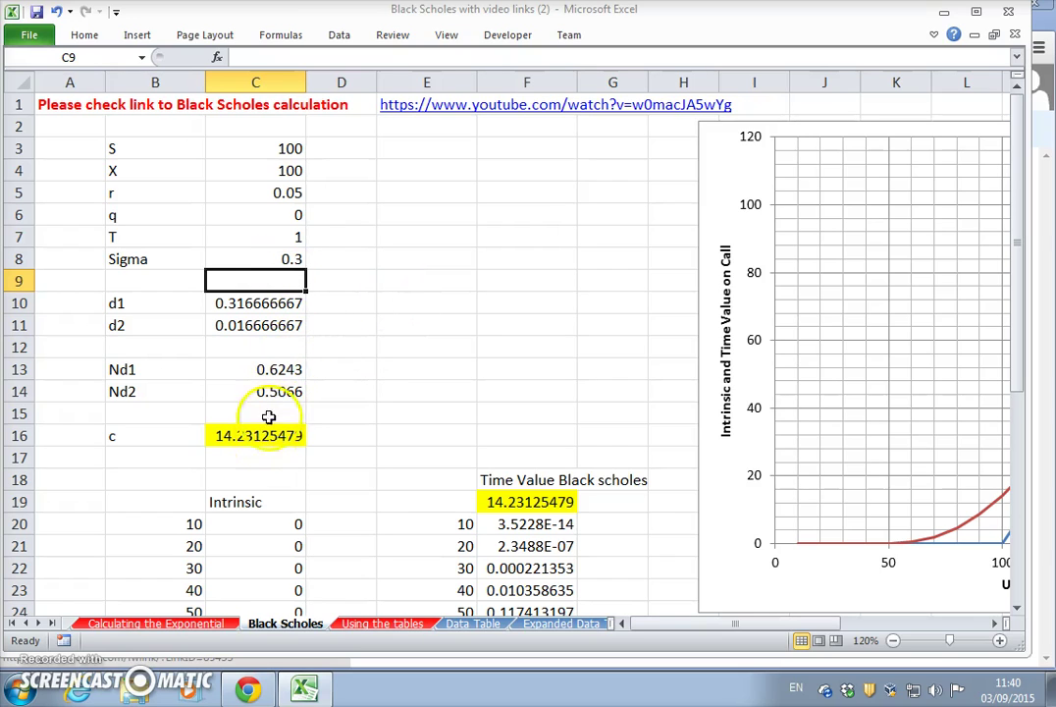
left_click(279, 257)
type(".1")
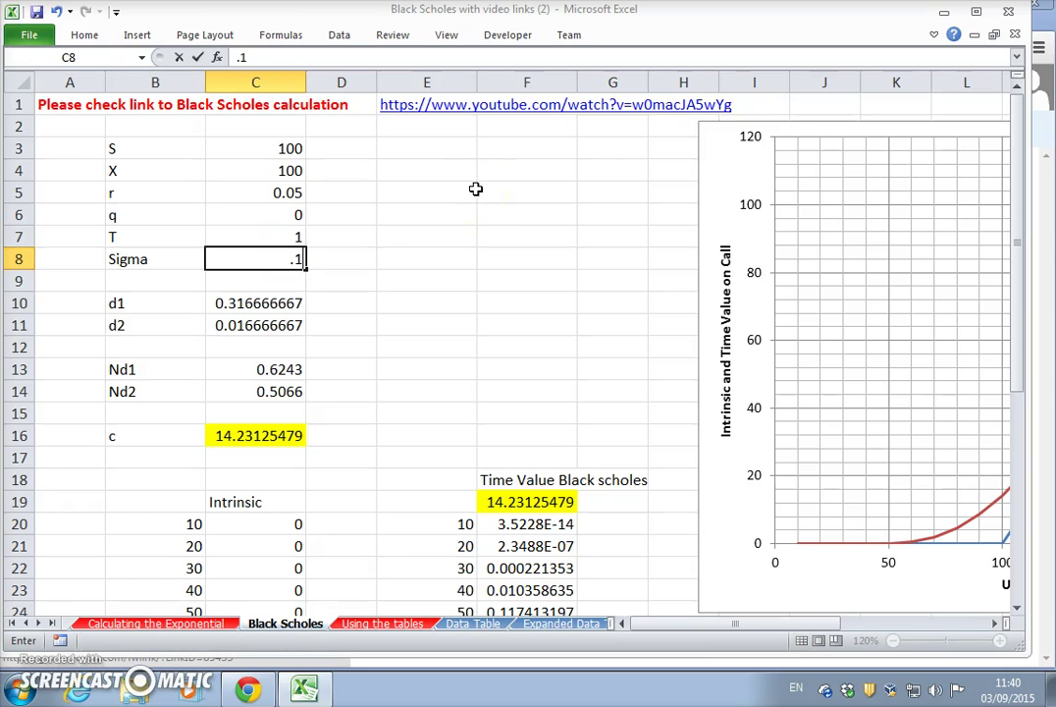
key("Return")
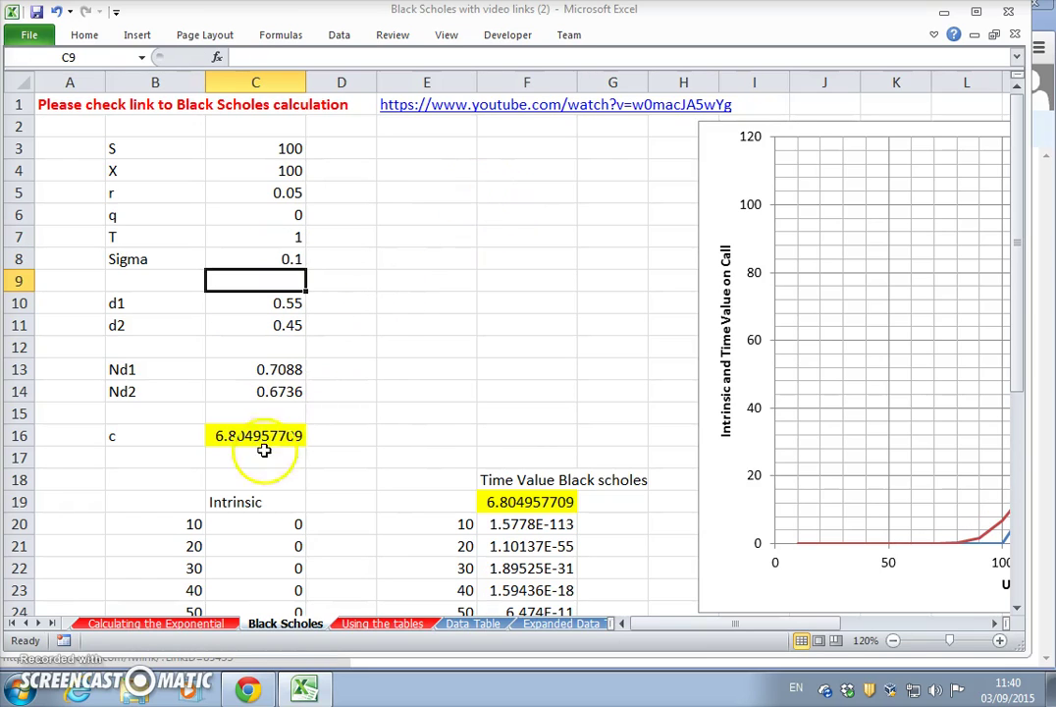
left_click(271, 257)
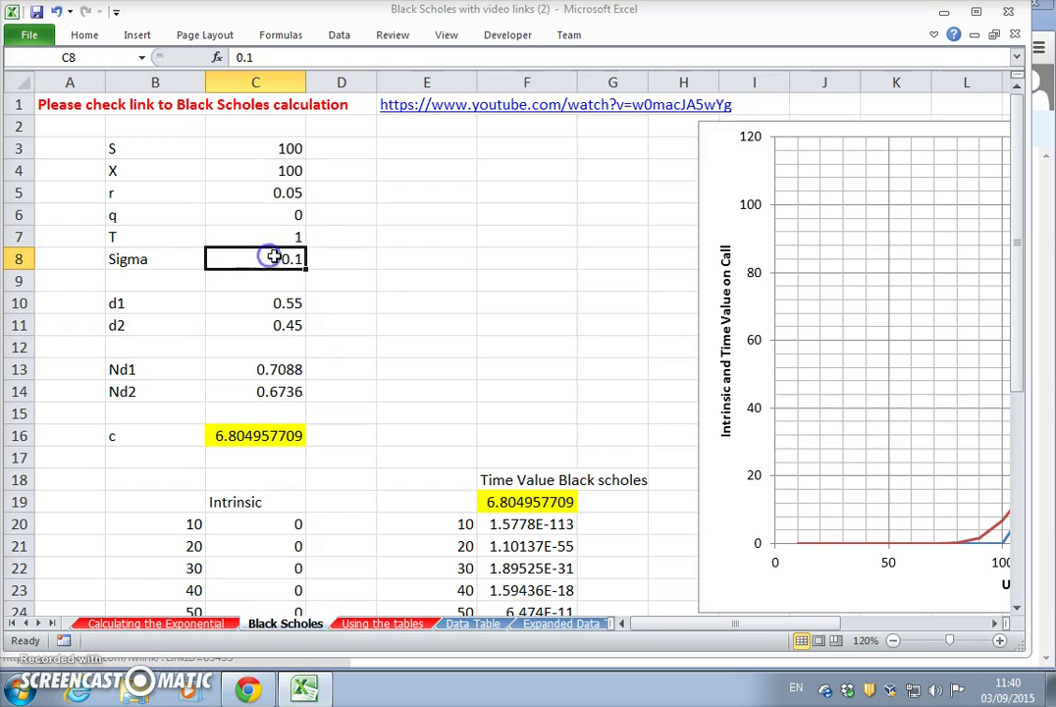
type("0.")
key("Return")
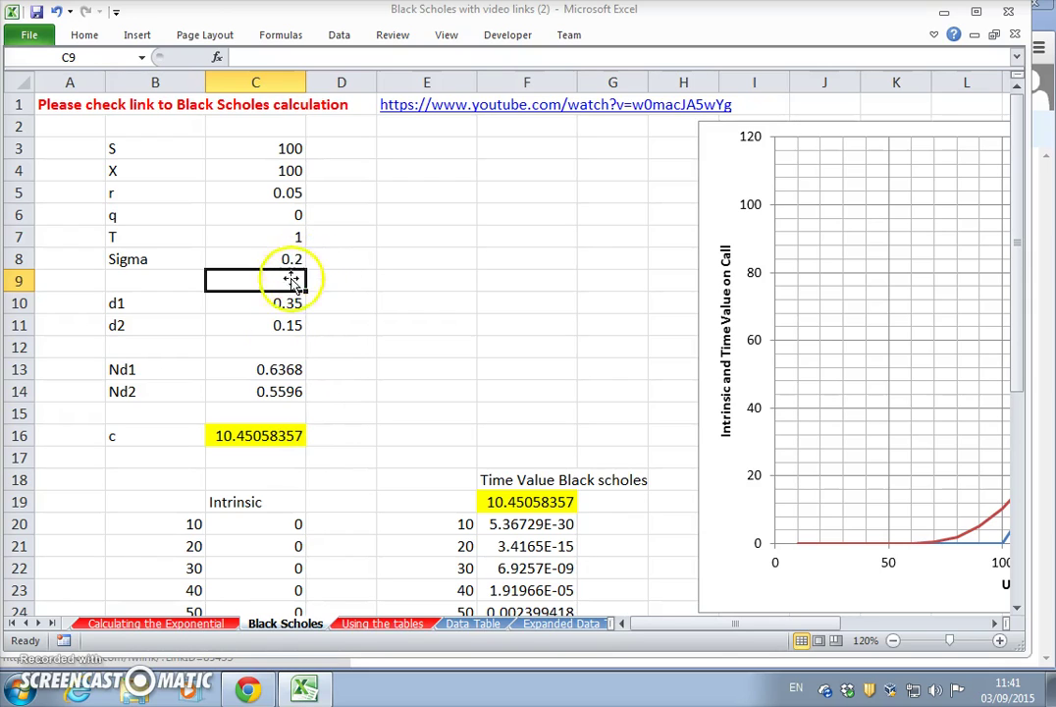
Test the call price's response to maturity by setting T in C7 to 2 and 0.5, and restore it to 1
left_click(268, 235)
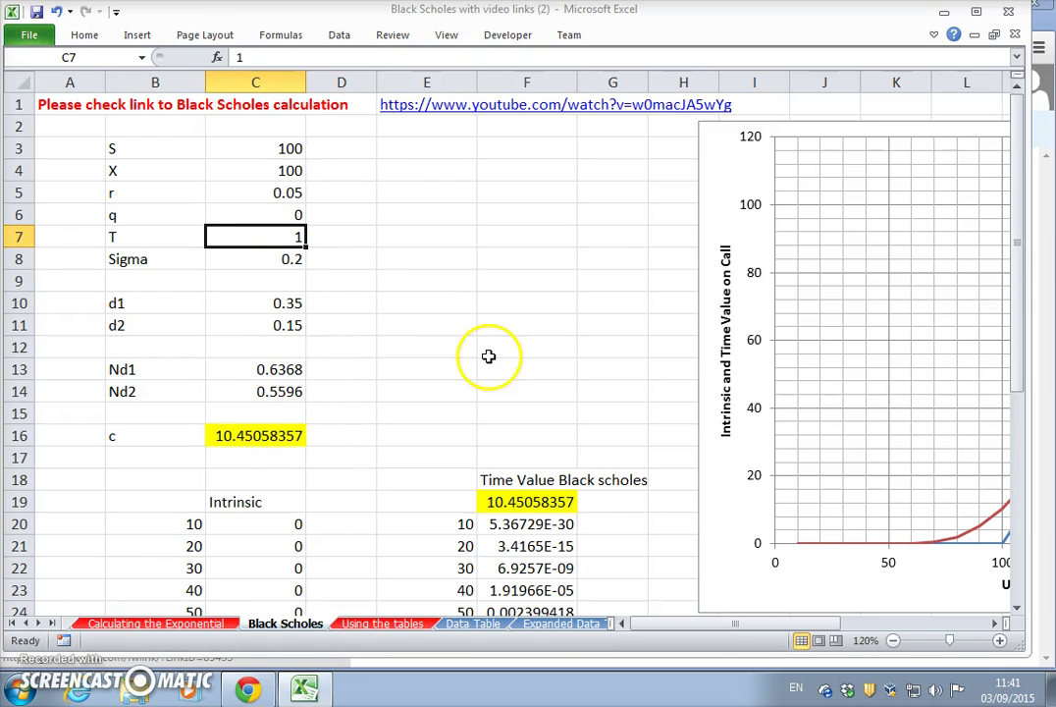
type("2")
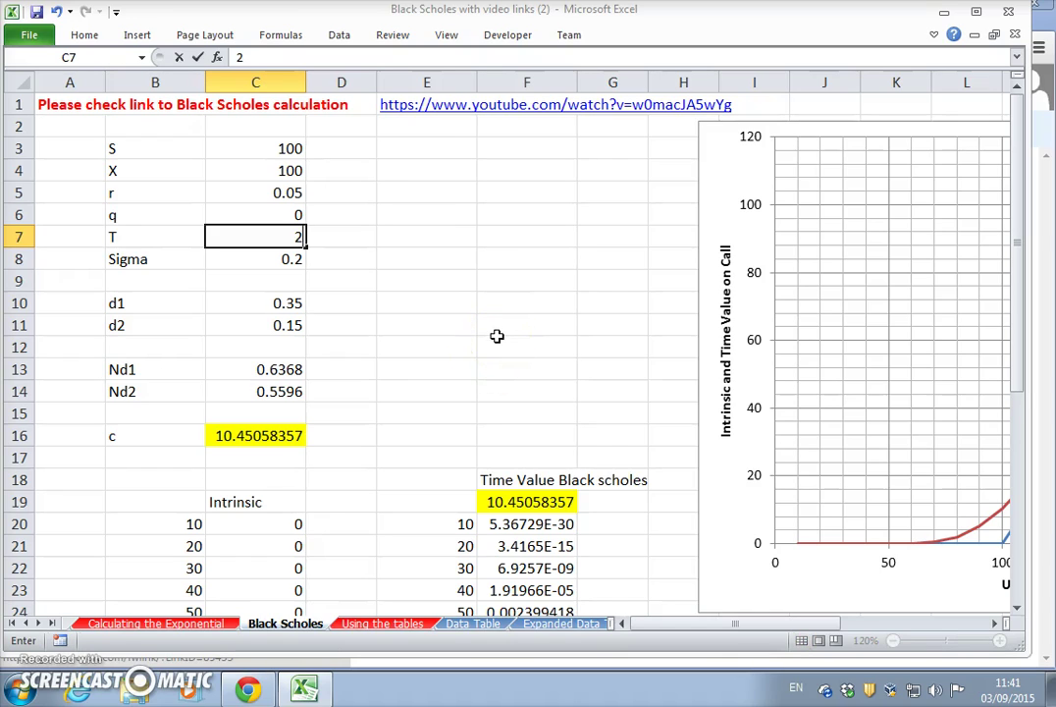
key("Return")
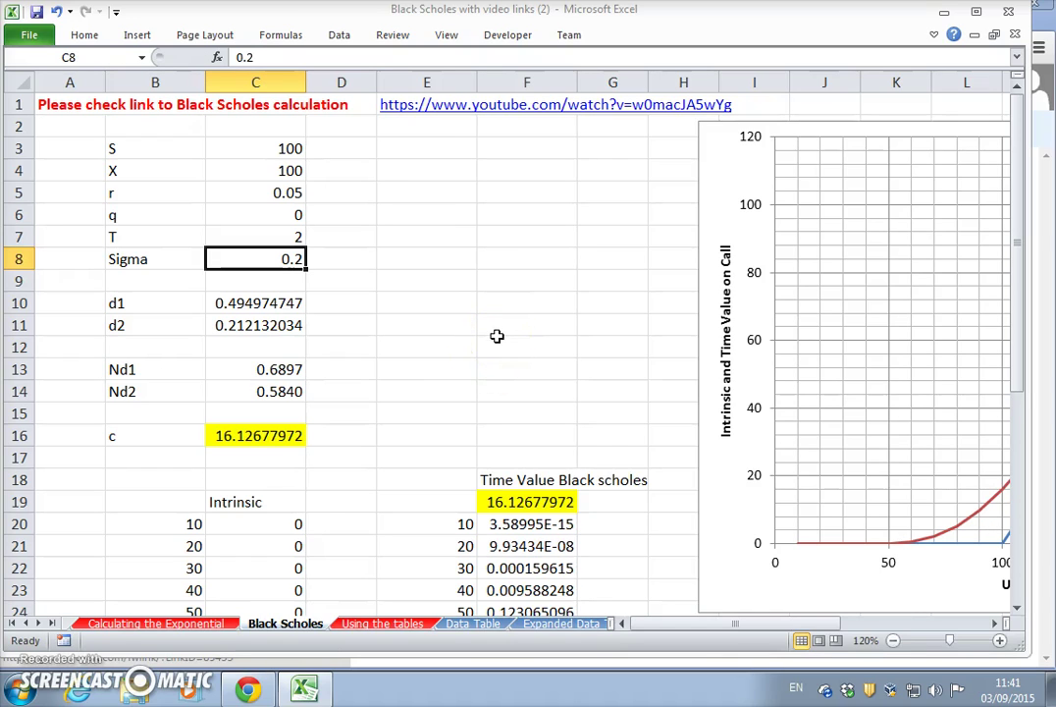
left_click(287, 233)
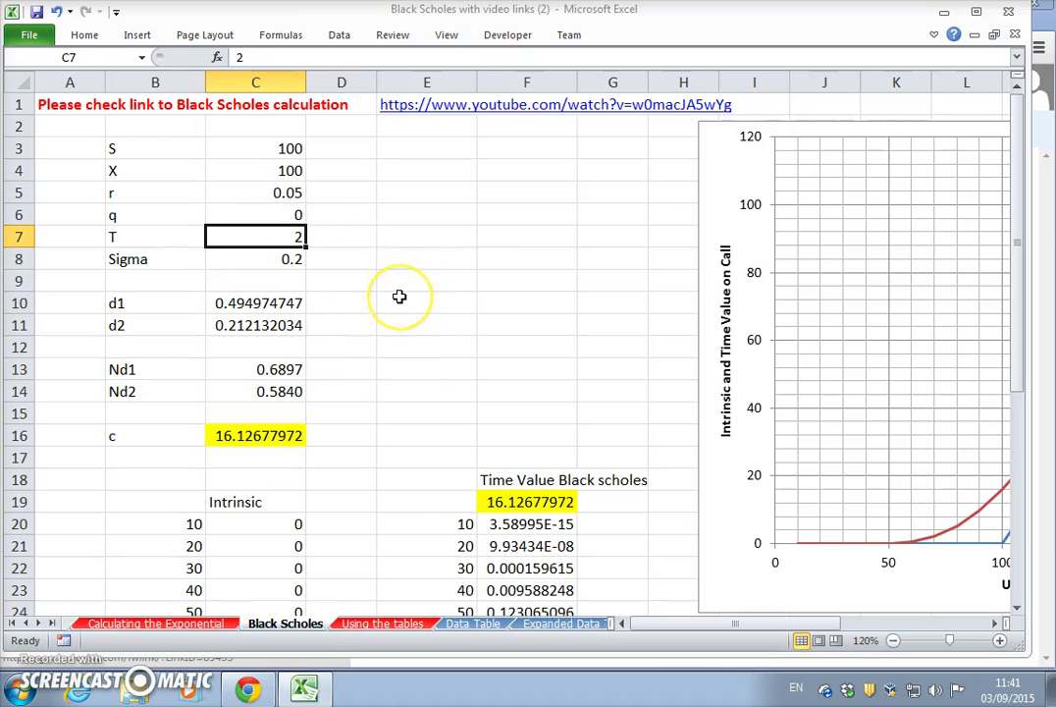
type("0")
key("Return")
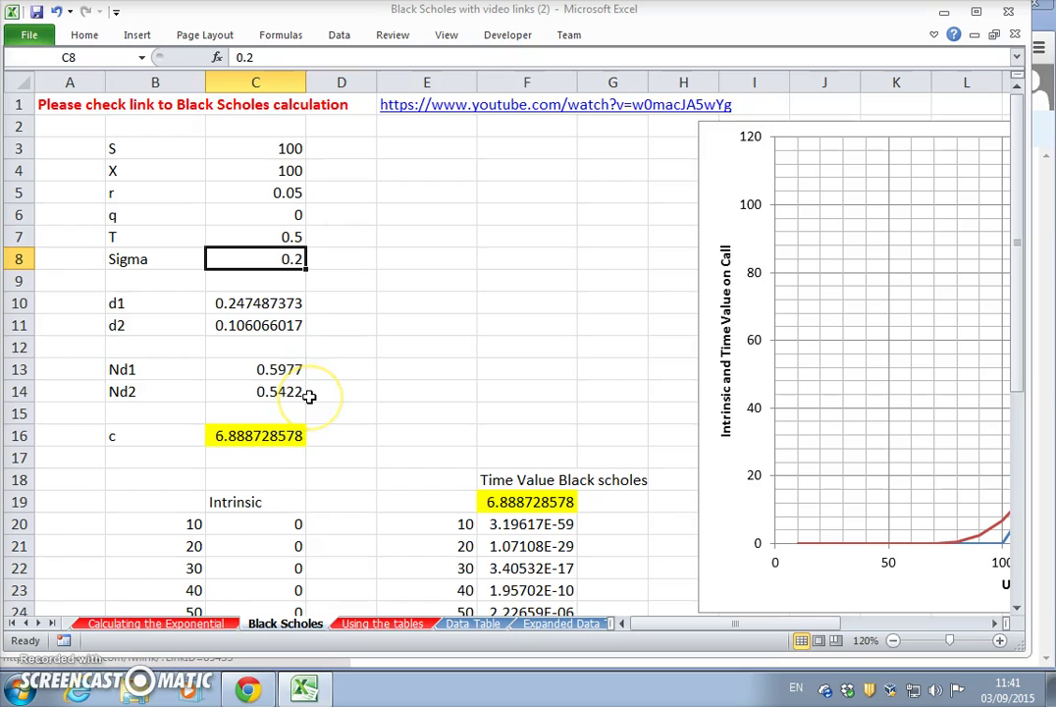
left_click(282, 237)
type("1")
key("Return")
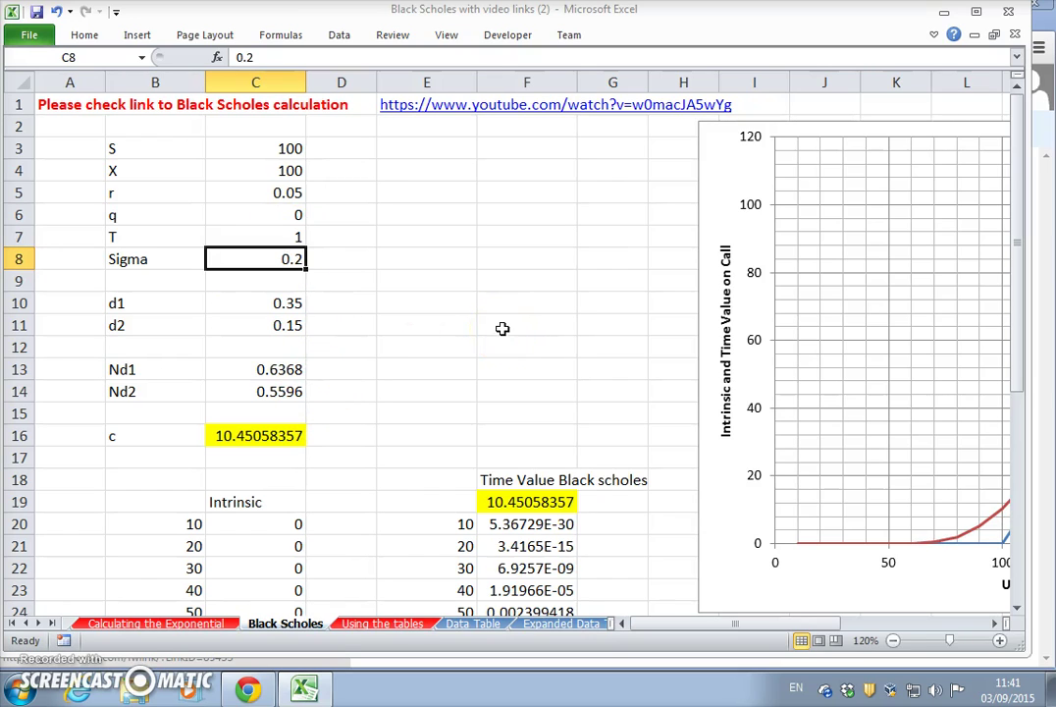
Inspect the call price formula in C16 and highlight the input labels S to Sigma in B3:B8
left_click(288, 435)
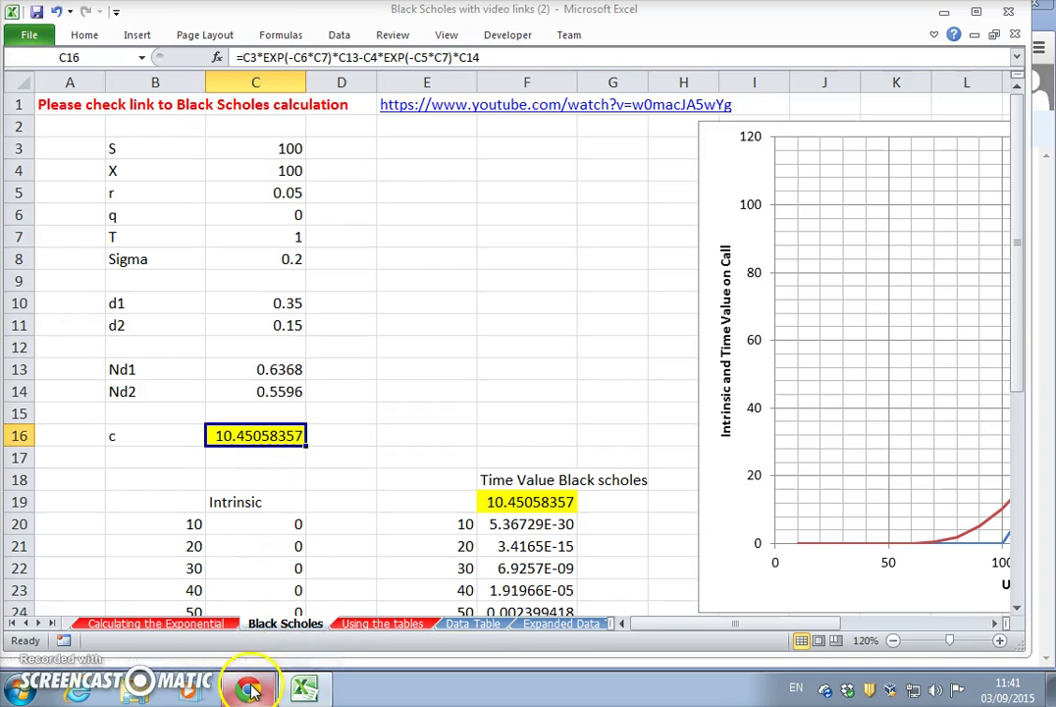
mouse_move(252, 690)
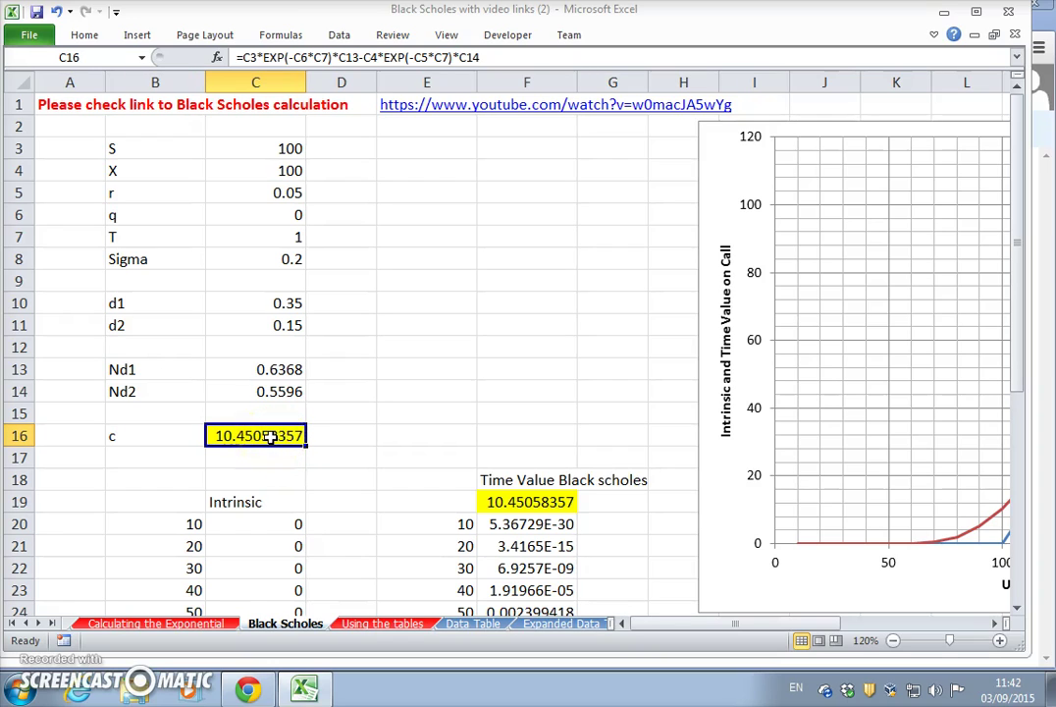
left_click_drag(150, 142, 146, 261)
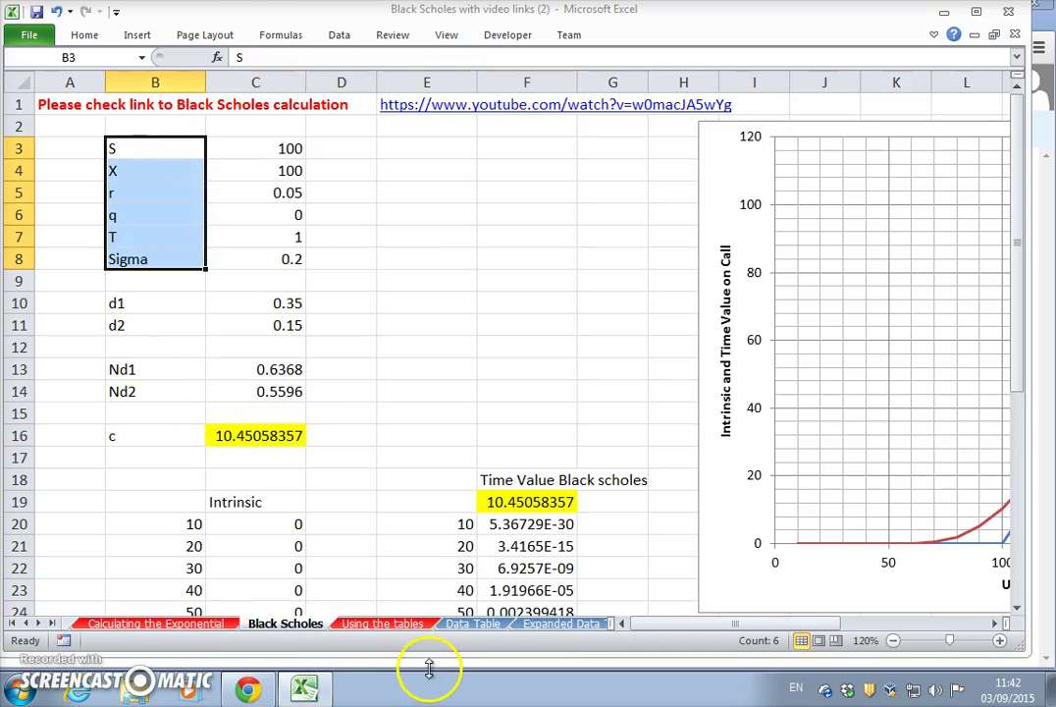
Switch to the Greeks (finance) Wikipedia article in Chrome and review its first-order and second-order Greeks sections, introduction and contents list
left_click(249, 690)
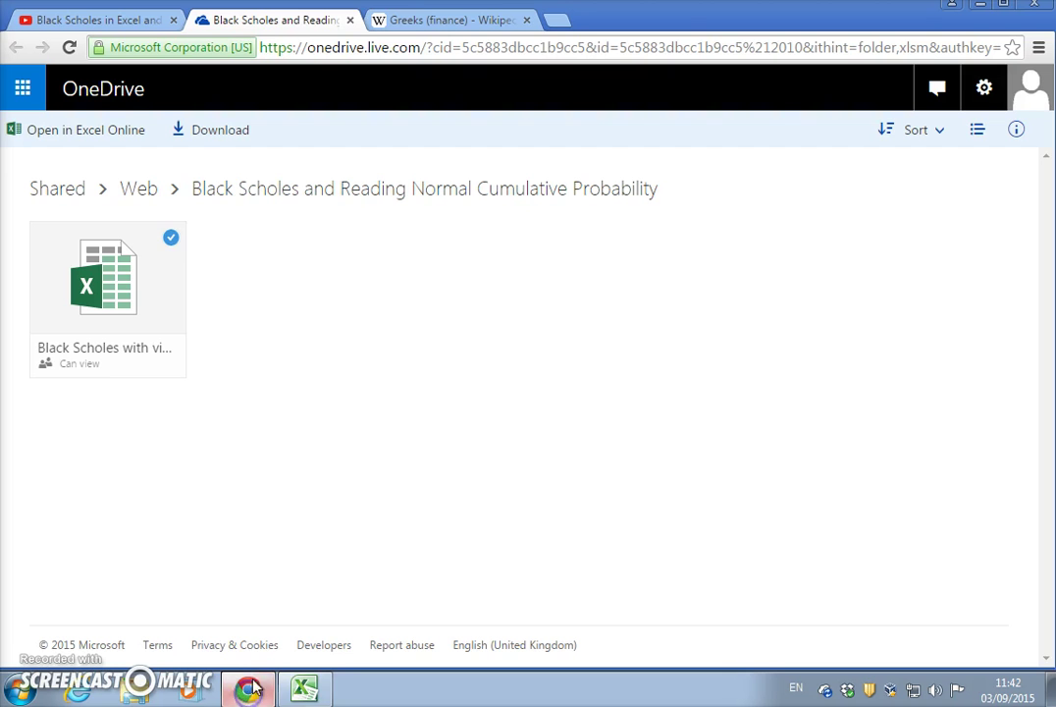
left_click(397, 21)
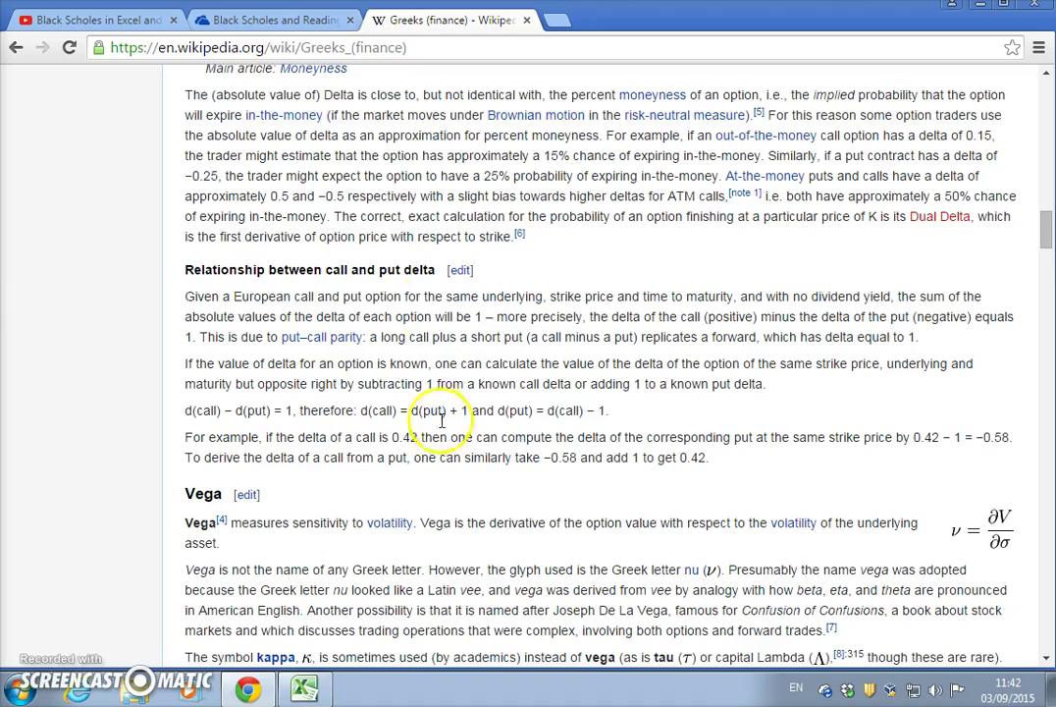
scroll(294, 245, "down", 8)
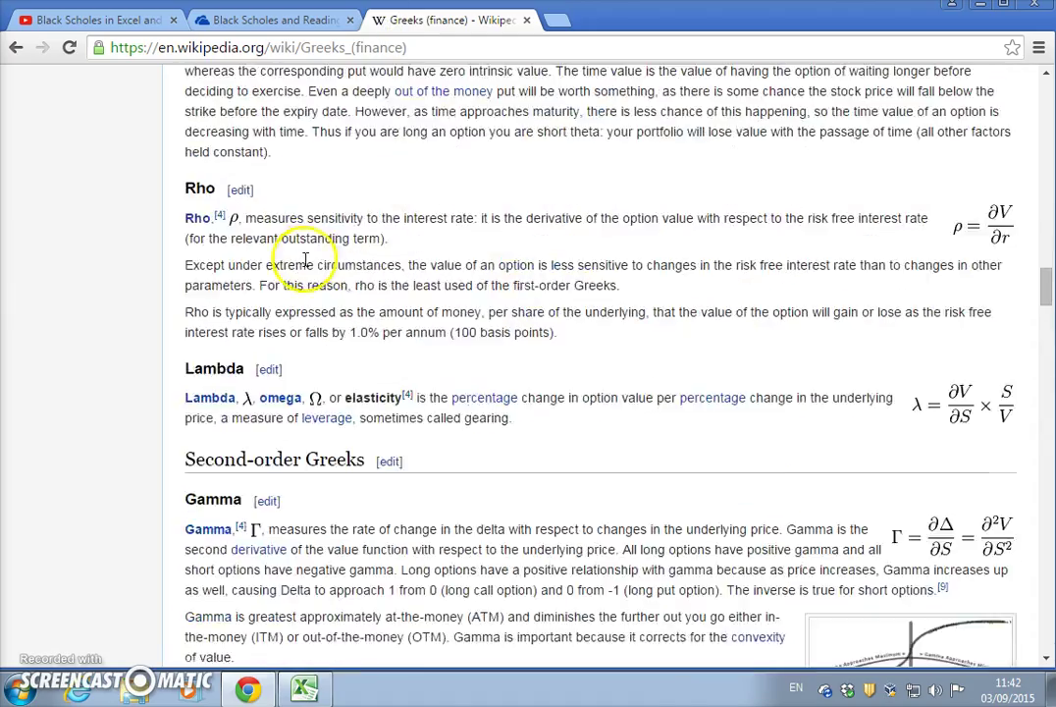
scroll(305, 261, "down", 12)
scroll(302, 294, "up", 20)
scroll(301, 314, "up", 15)
scroll(301, 324, "up", 5)
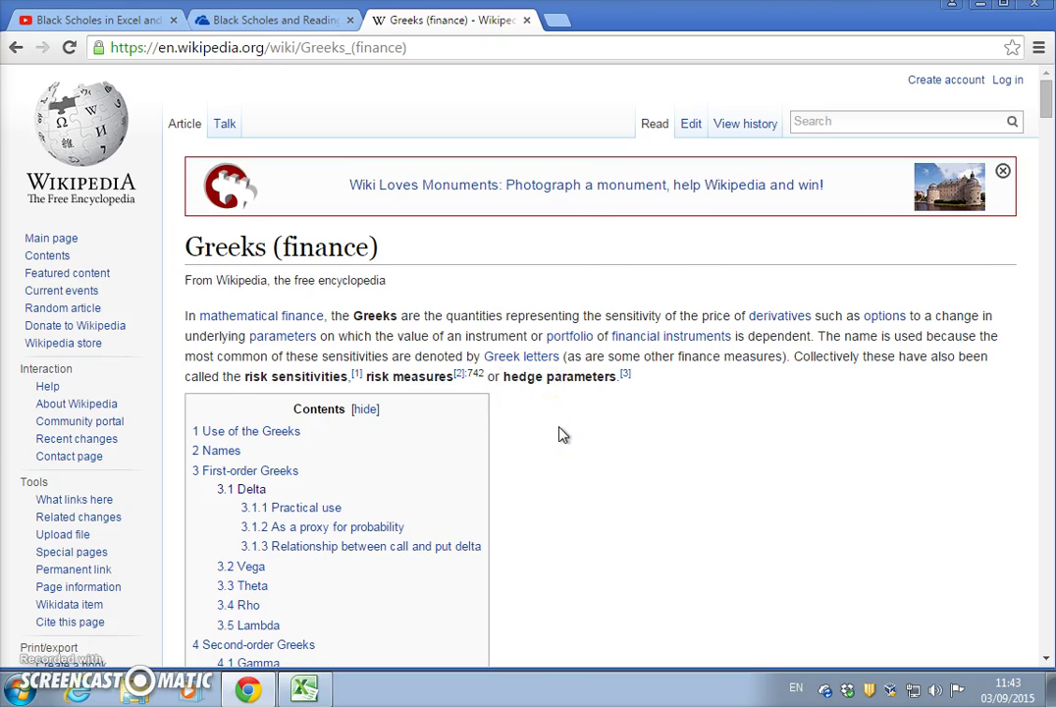
scroll(562, 434, "down", 1)
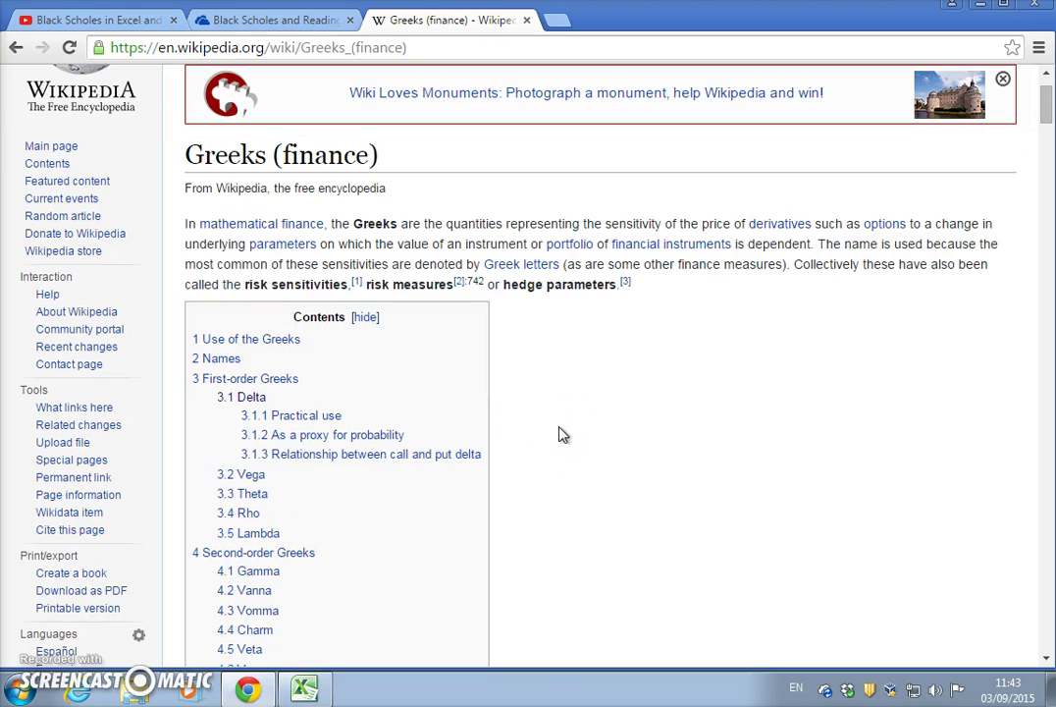
Read the Delta section of the Greeks article and its practical use, and return to the top of the page
left_click(260, 400)
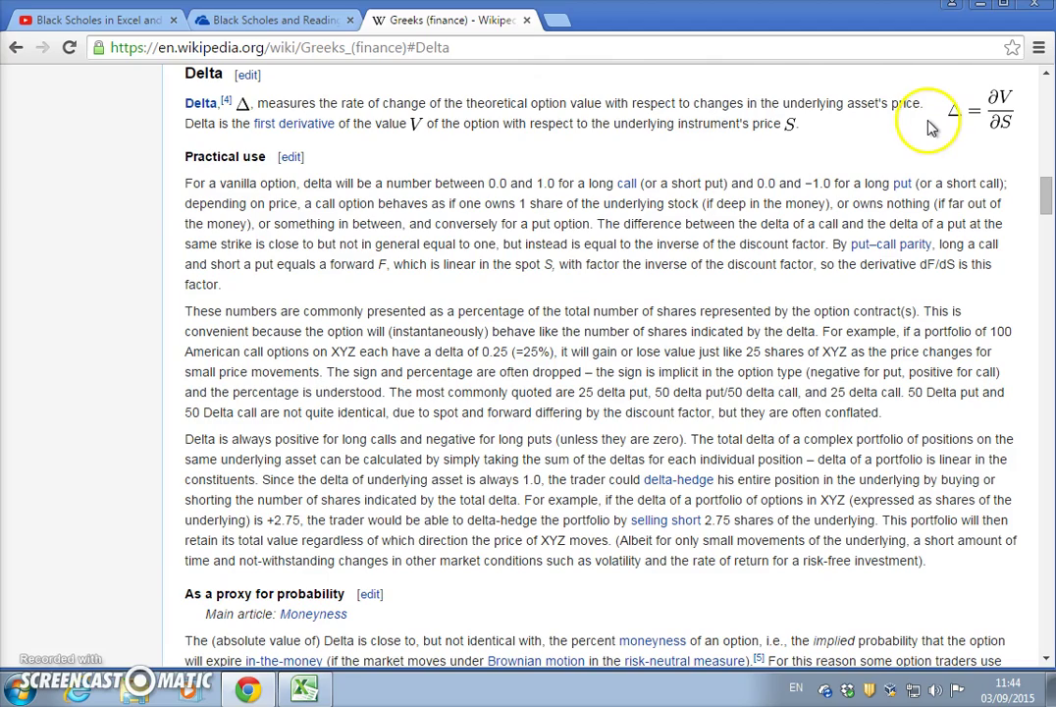
left_click_drag(1048, 199, 1044, 94)
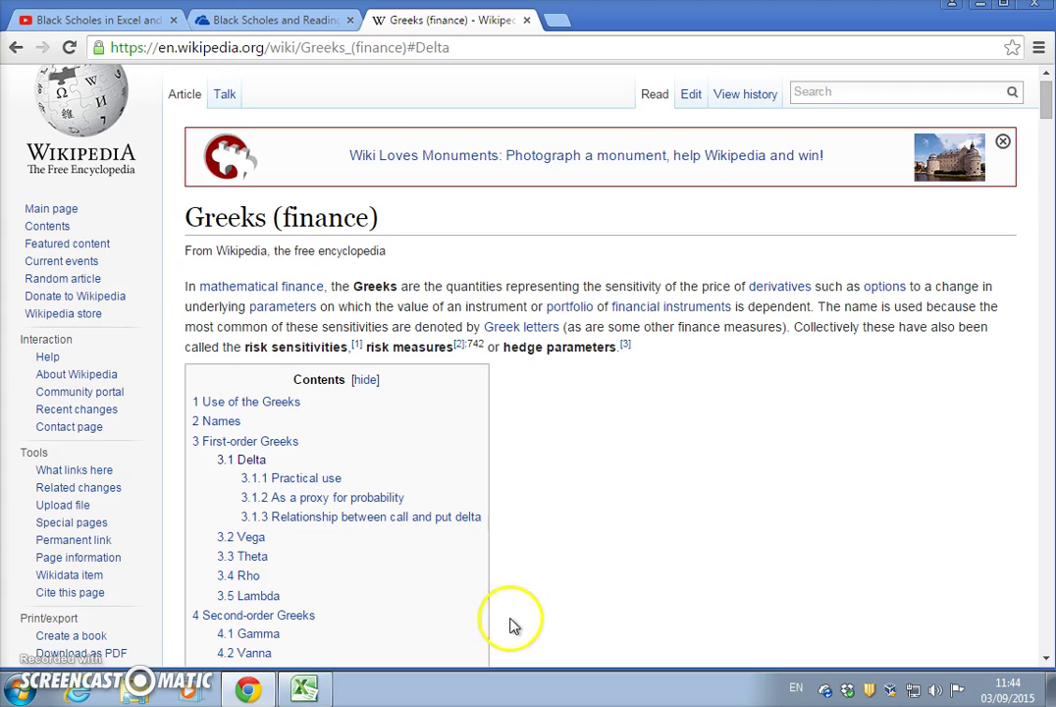
Switch to the Black Scholes workbook in Excel and copy the entire Black Scholes sheet
mouse_move(247, 690)
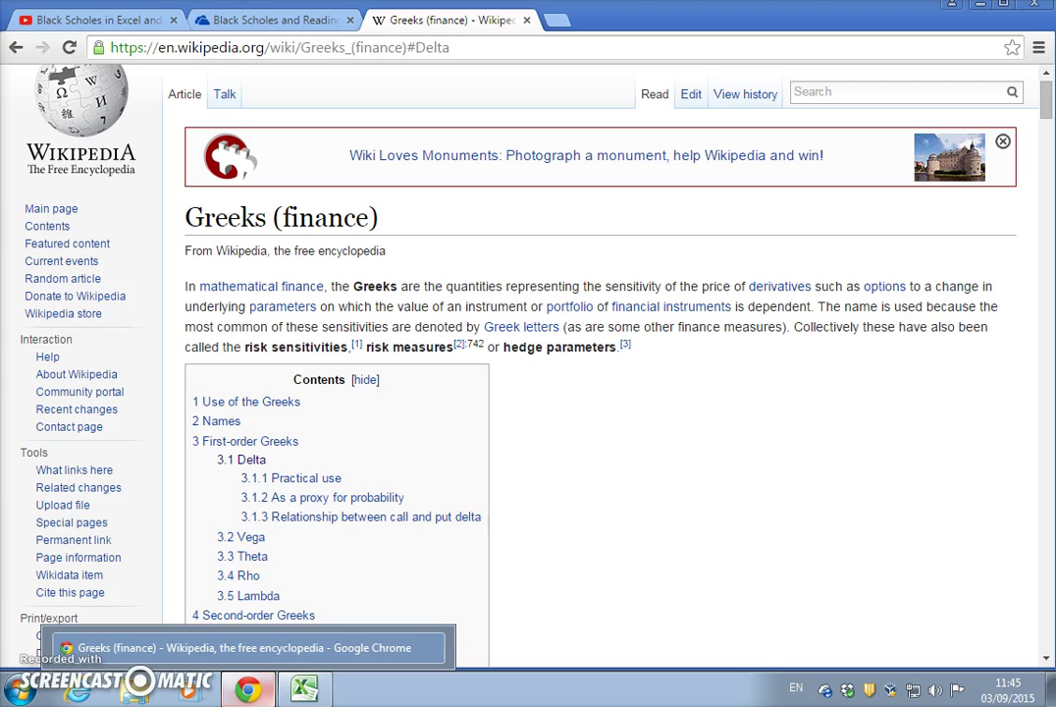
left_click(306, 686)
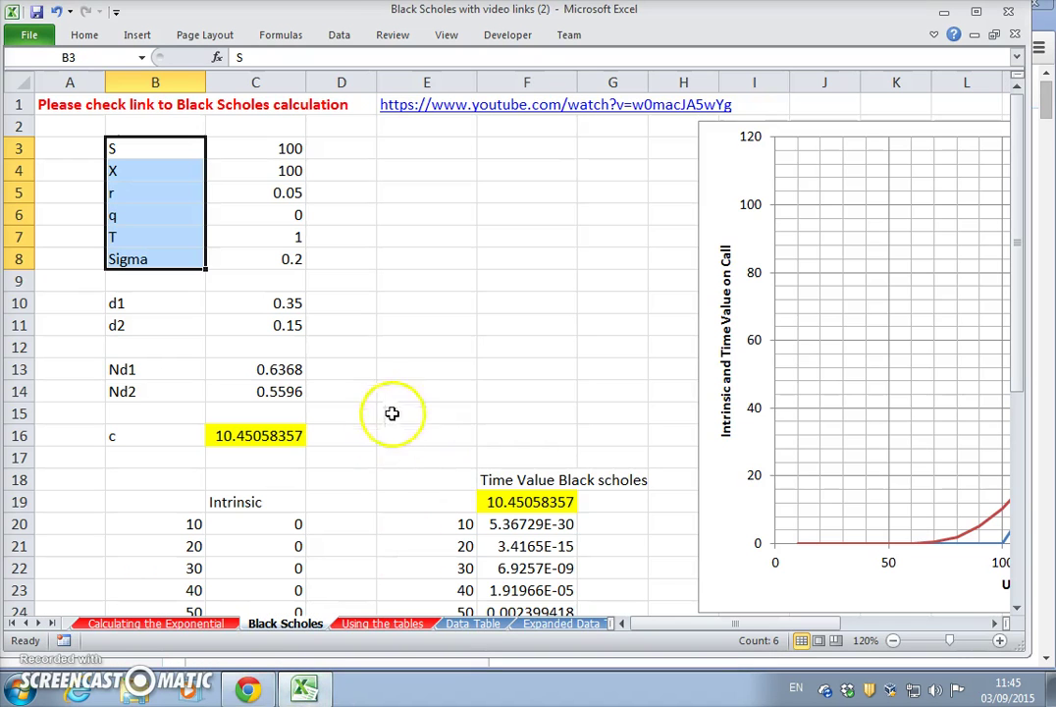
left_click_drag(136, 148, 284, 435)
right_click(283, 432)
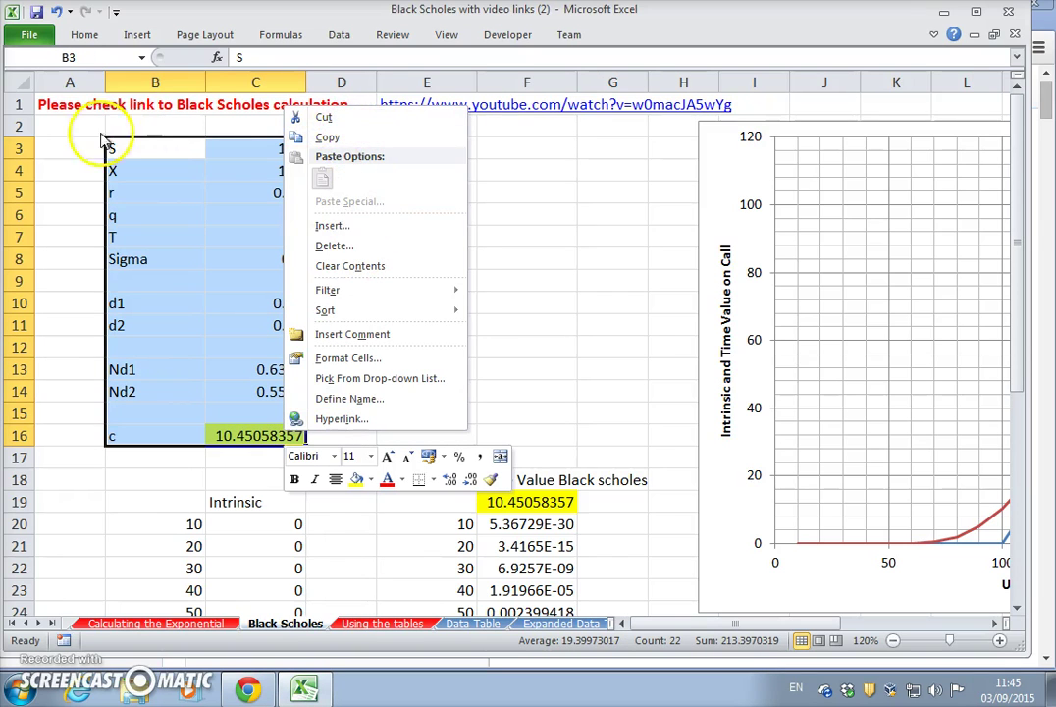
left_click(25, 83)
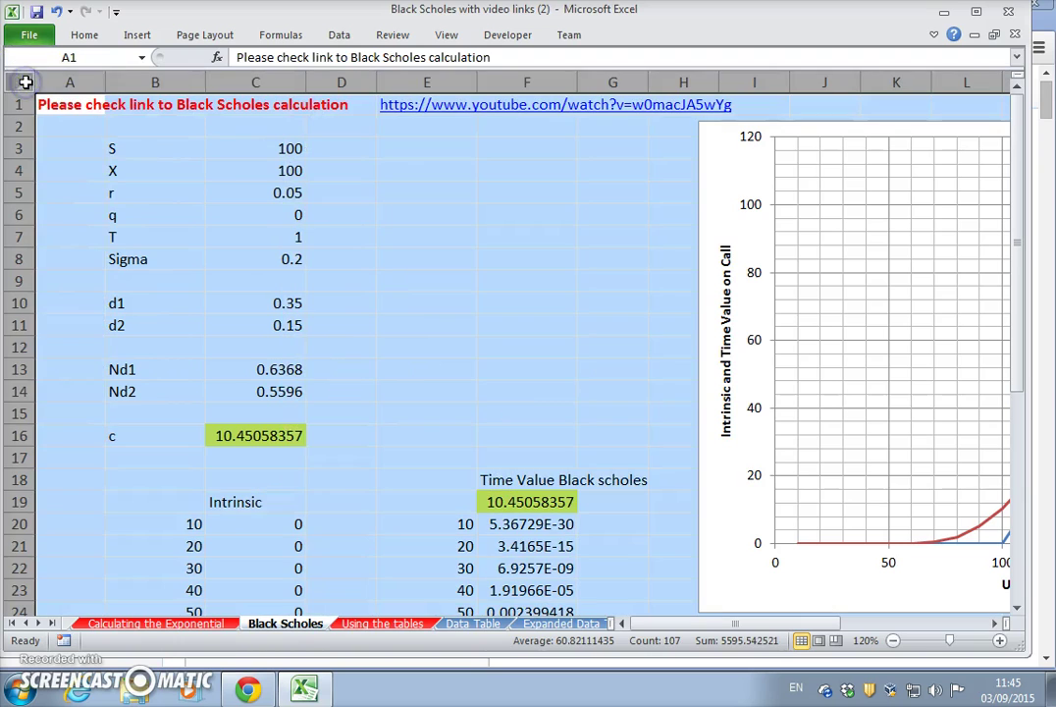
right_click(26, 82)
left_click(50, 113)
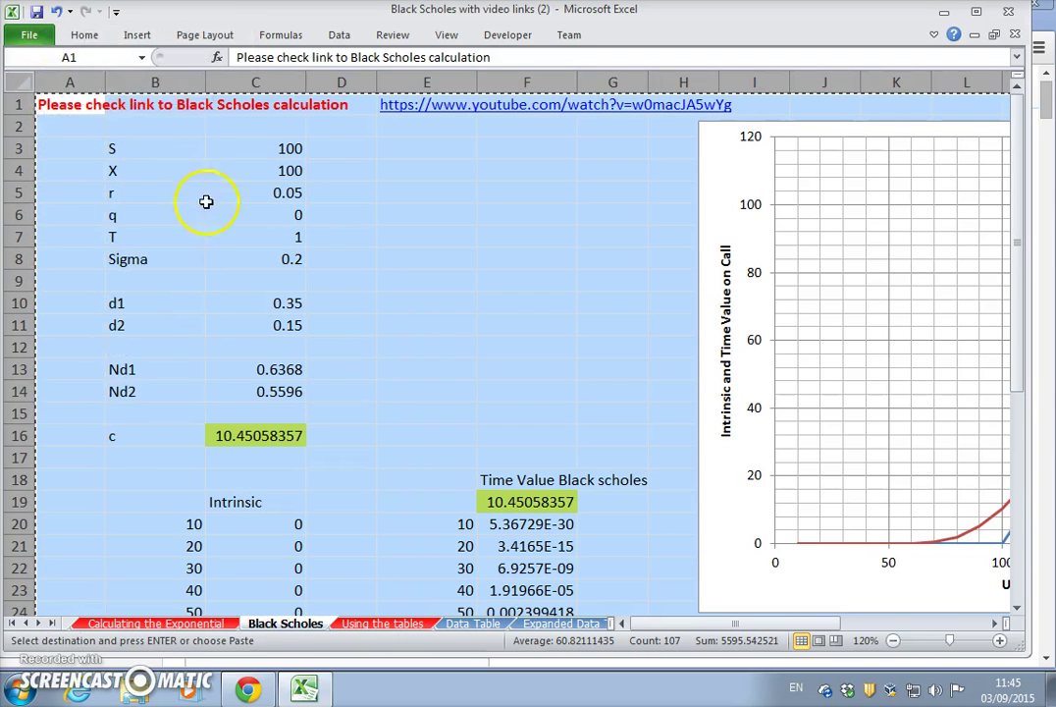
Create a new blank workbook and paste the copied Black Scholes sheet into Sheet1 at A1
left_click(30, 36)
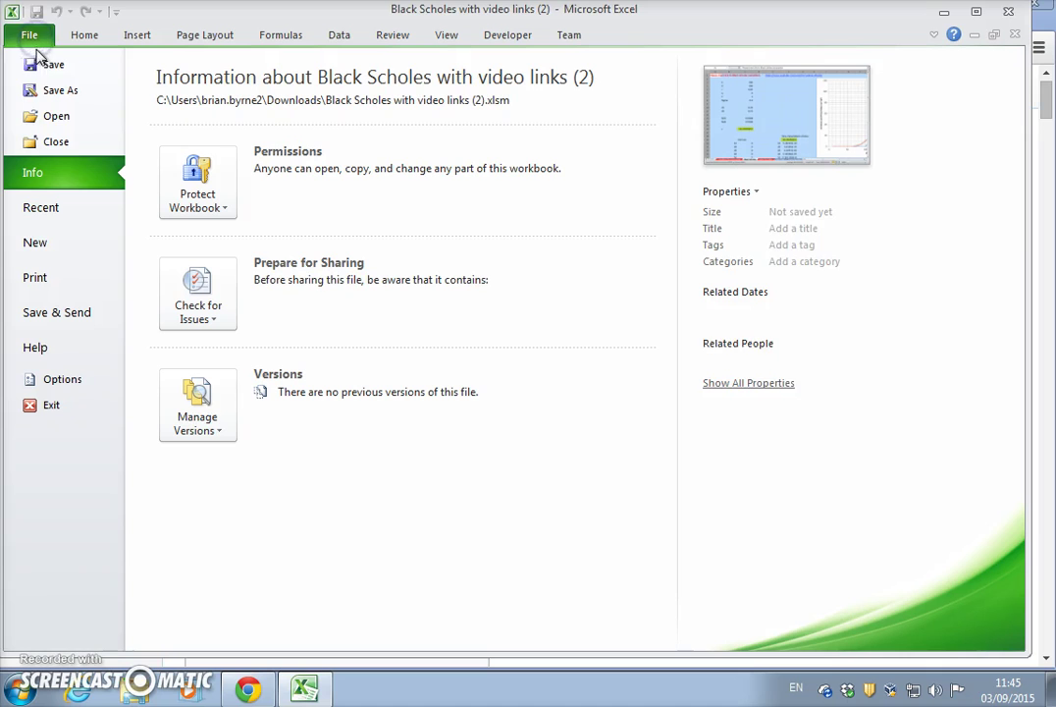
left_click(51, 240)
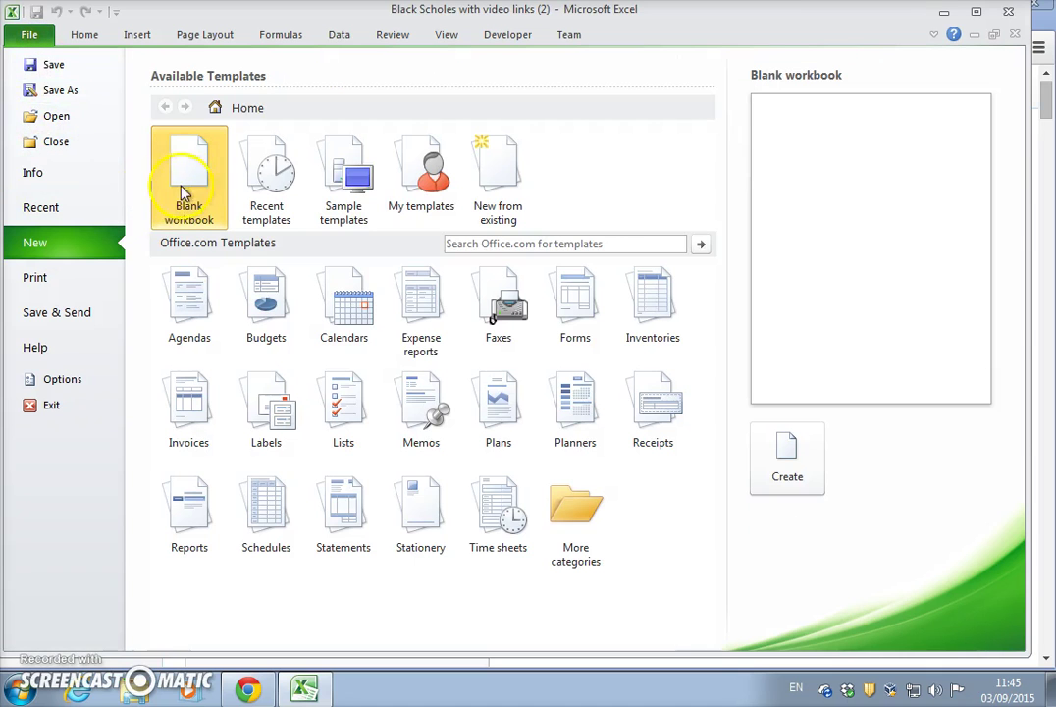
double_click(194, 185)
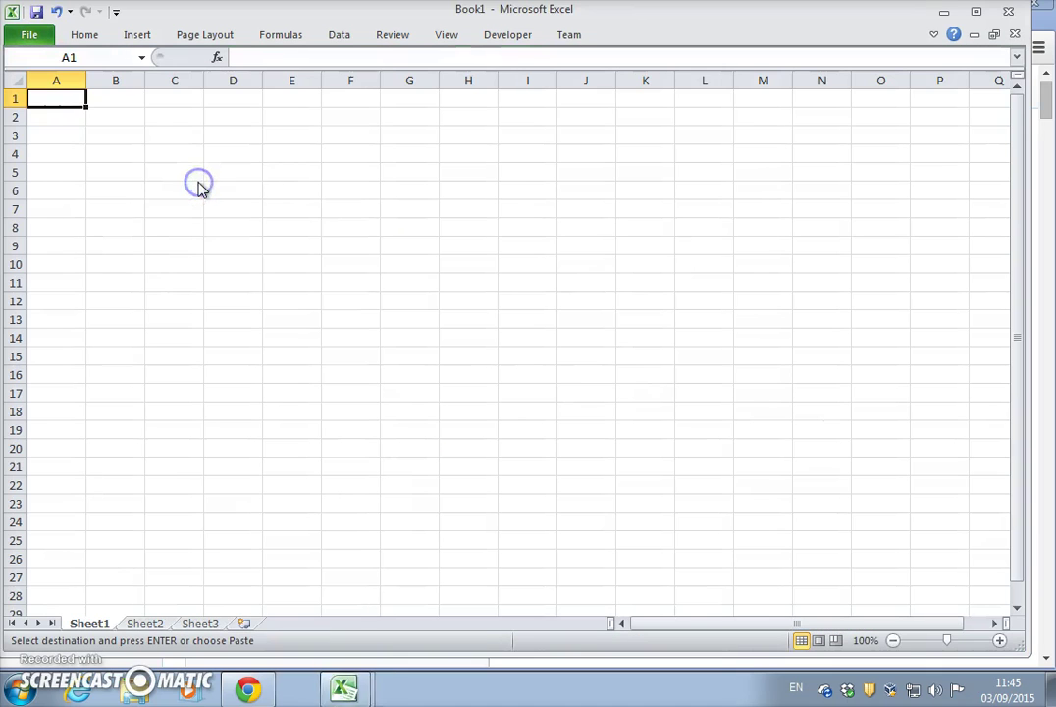
left_click(84, 35)
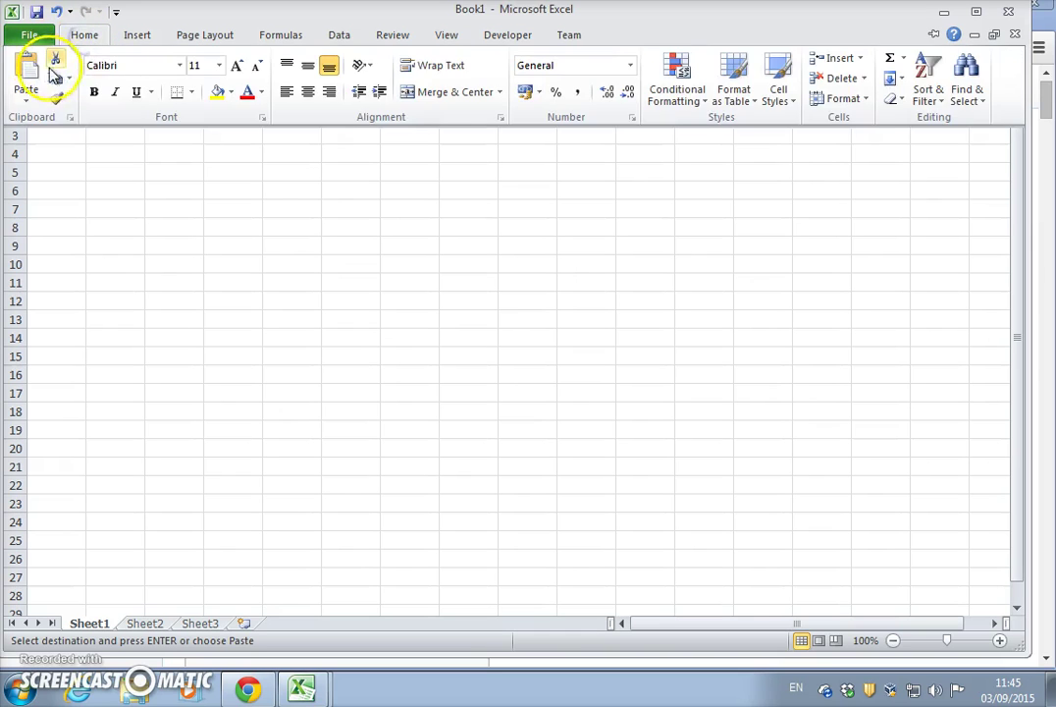
left_click(28, 68)
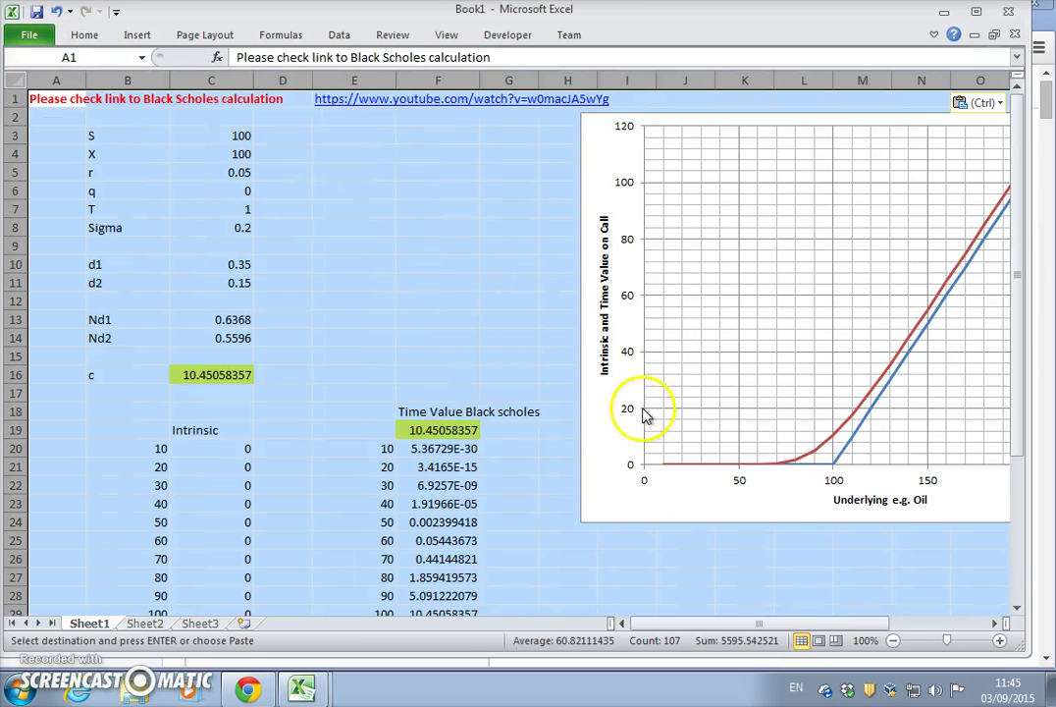
Inspect the call price formula in C16 of the pasted sheet and the cells it references
scroll(629, 403, "up", 1)
scroll(628, 402, "down", 3)
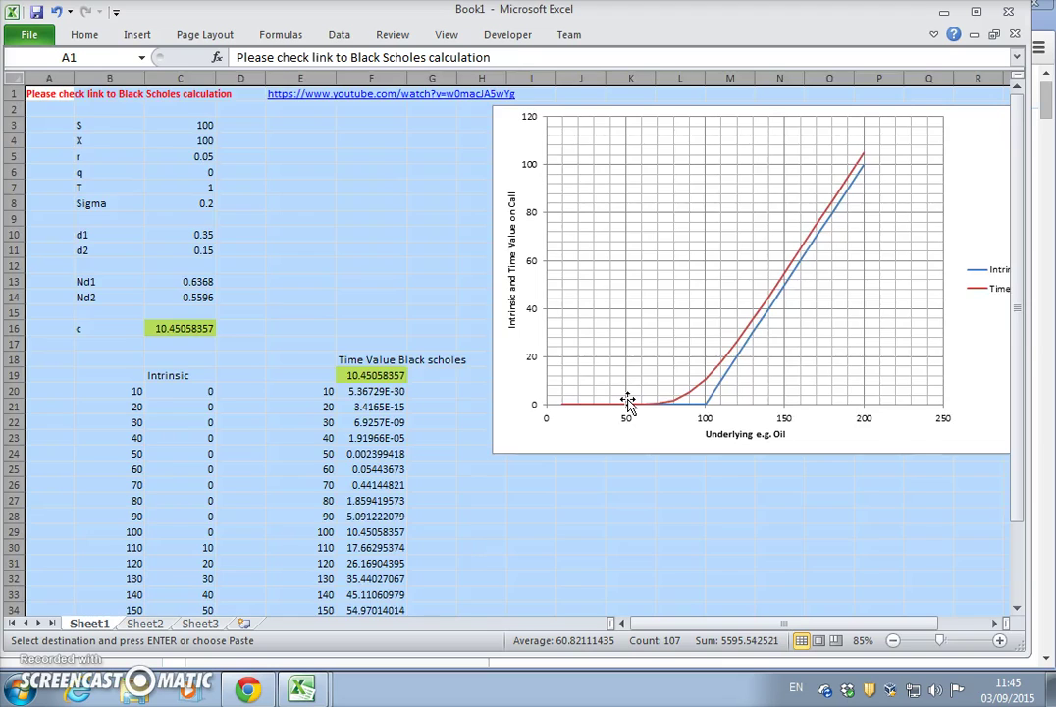
left_click(503, 477)
left_click(265, 178)
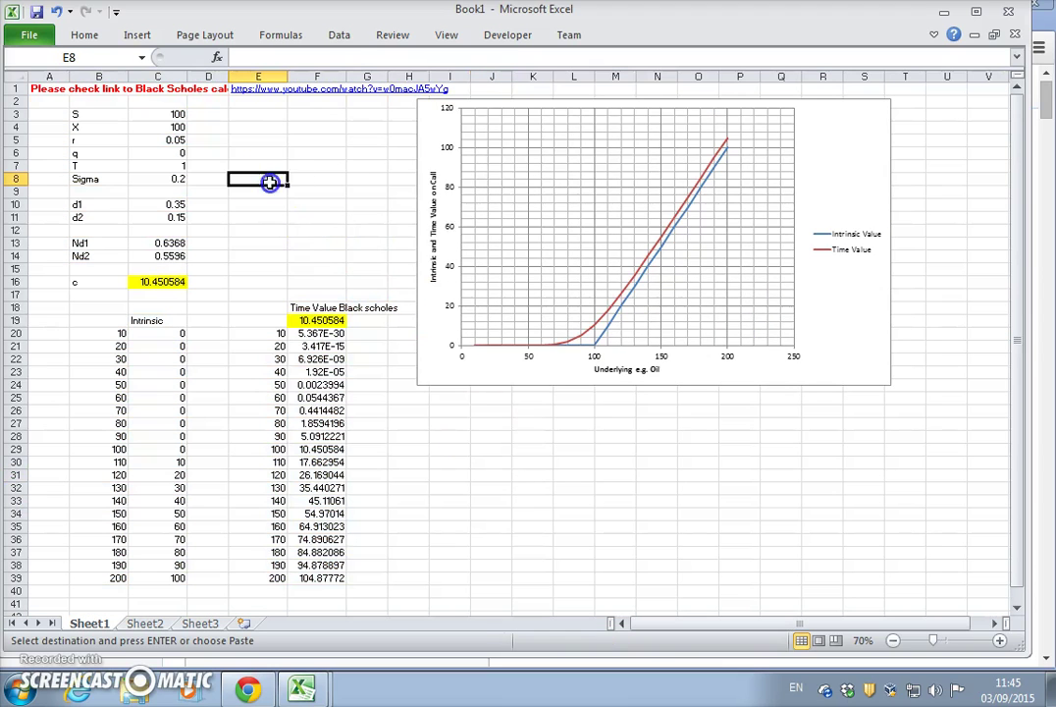
left_click(178, 282)
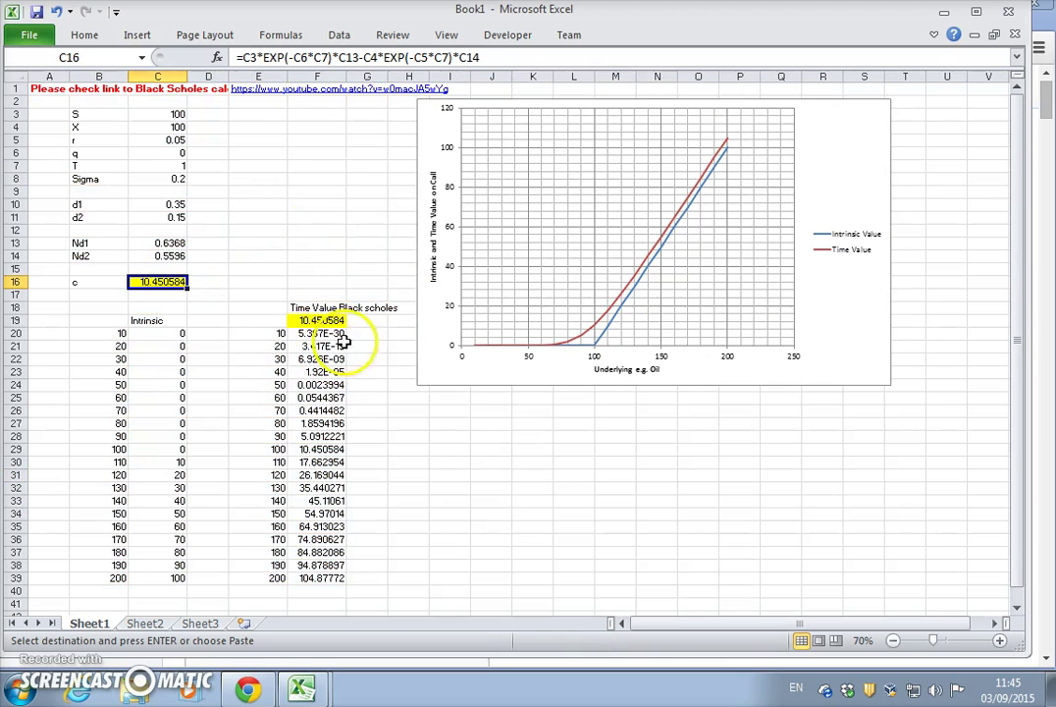
left_click(403, 57)
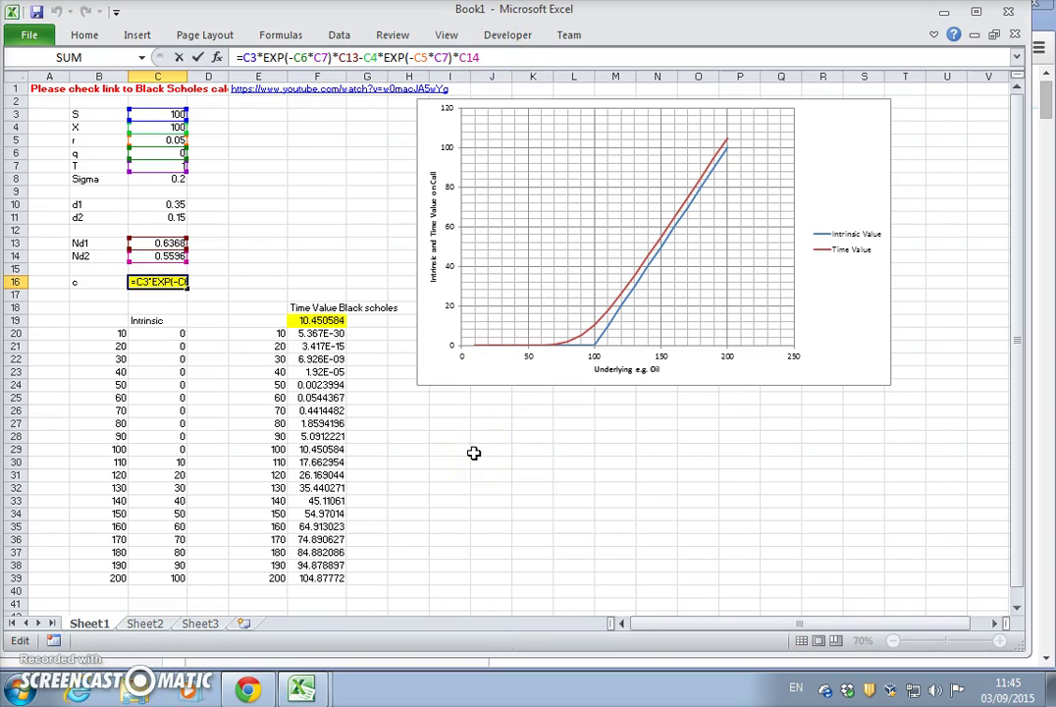
key("Escape")
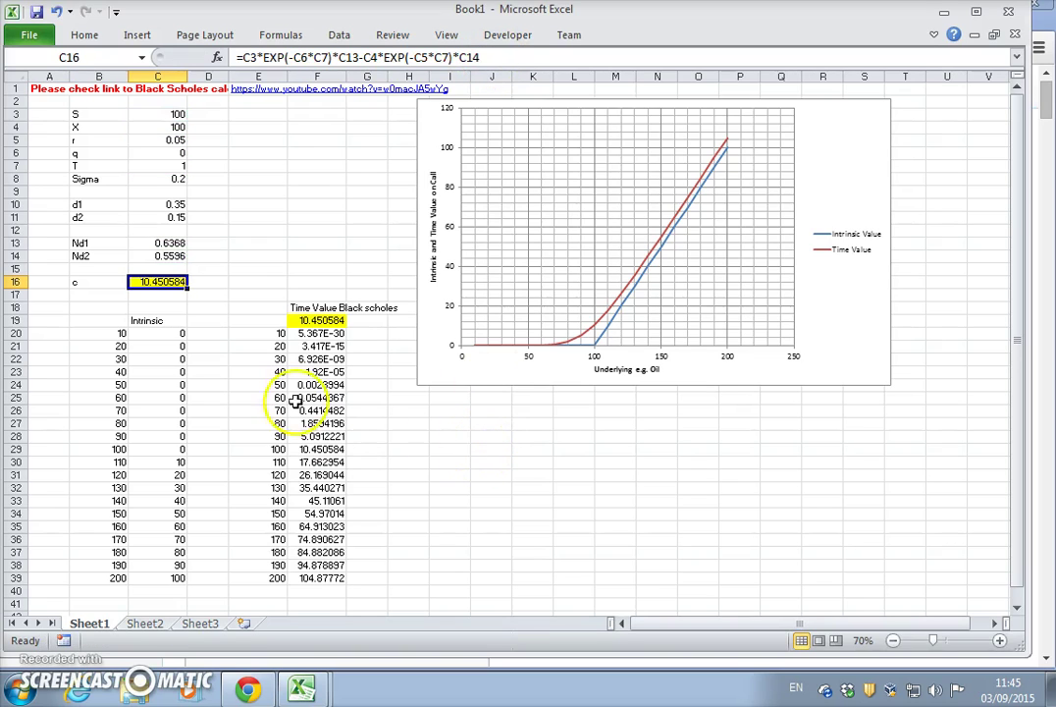
Inspect the intrinsic value formula in C20 and the cells it references, keeping the formula as it is
left_click(157, 333)
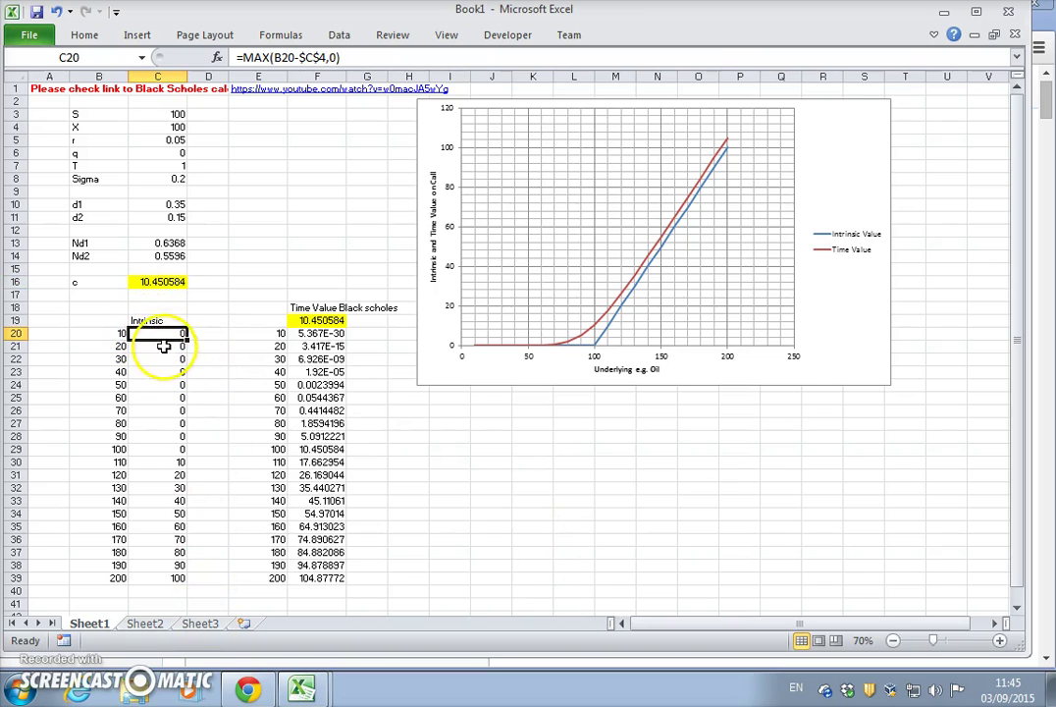
left_click(305, 57)
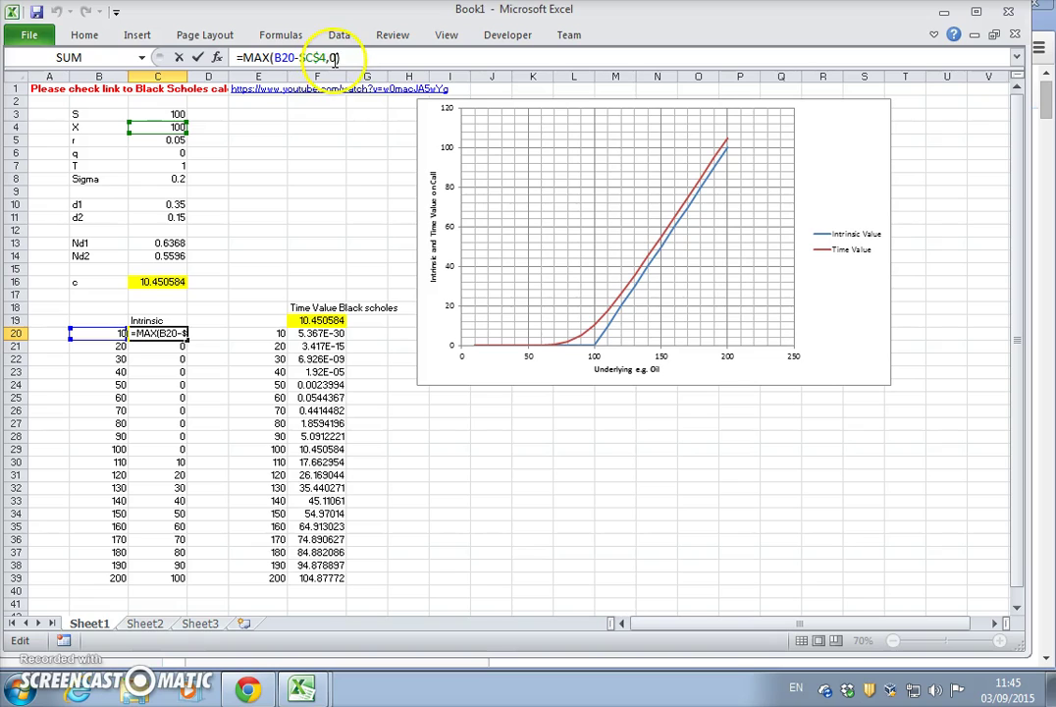
type(")")
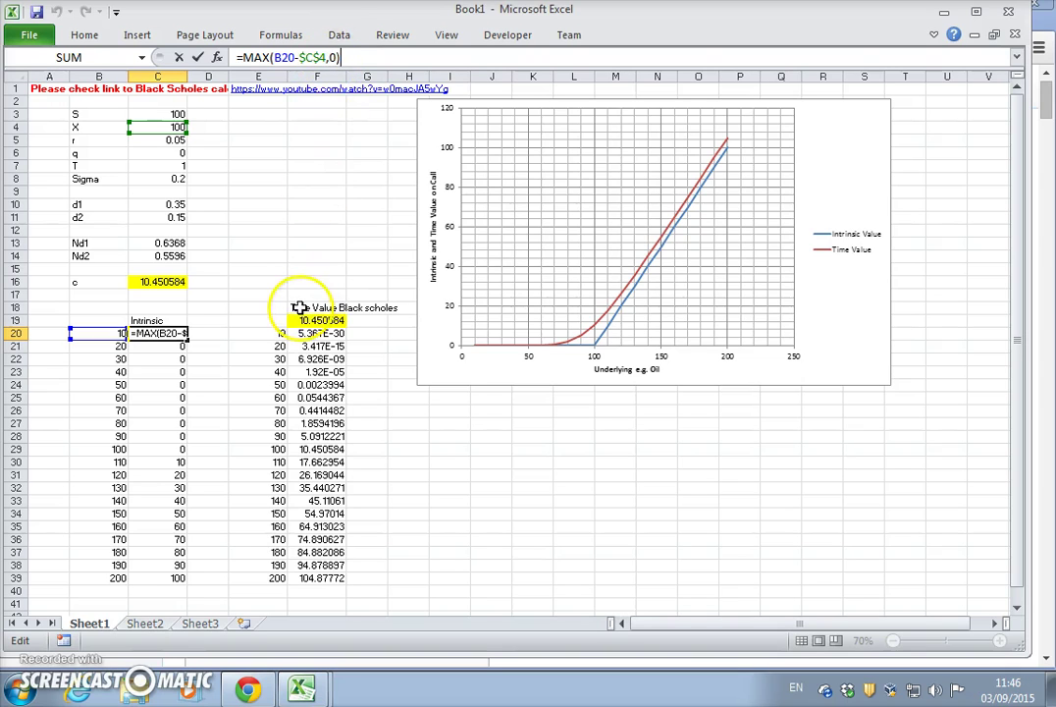
key("ctrl+Return")
Clear the Black Scholes time values in F20:F39 and the call price reference in F19
left_click(324, 333)
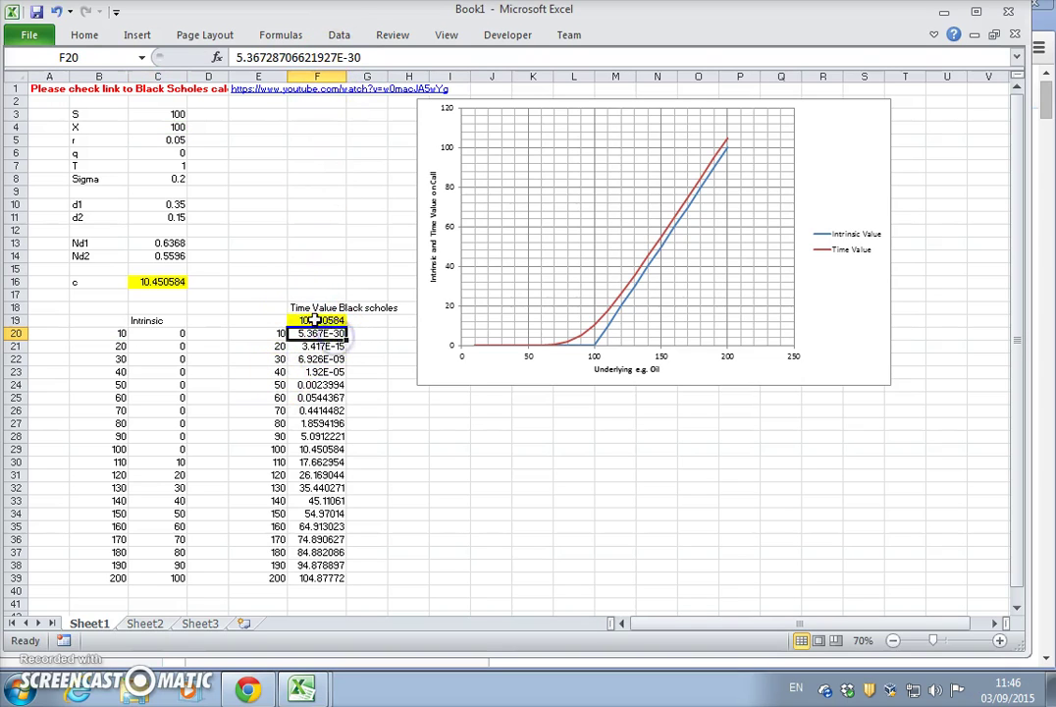
left_click(319, 320)
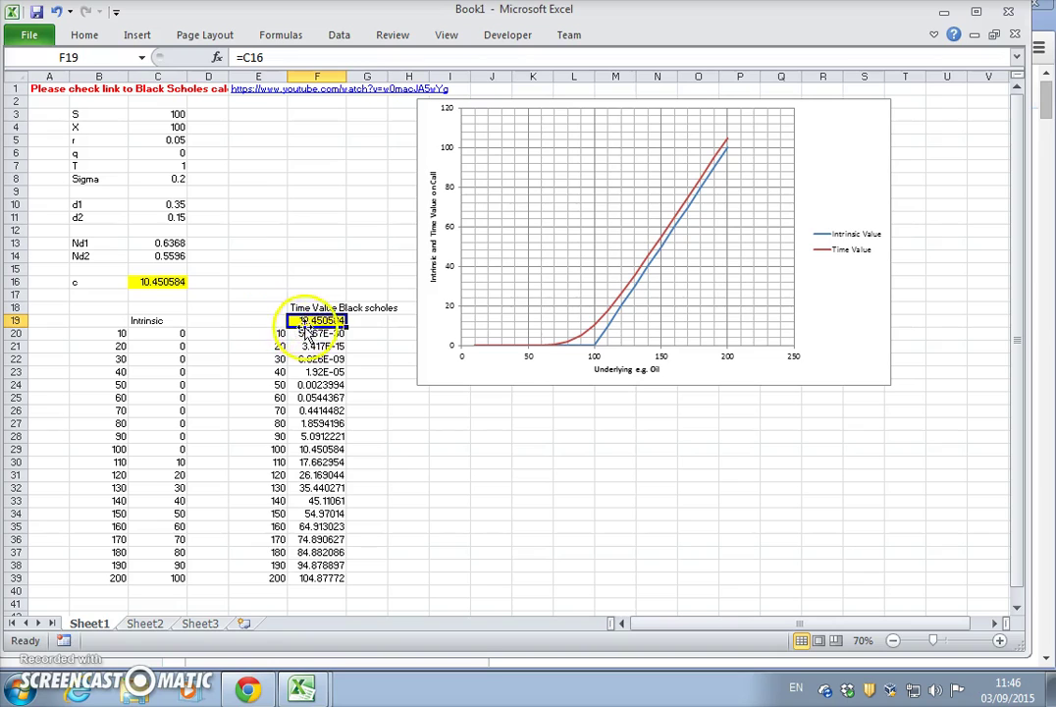
left_click_drag(307, 332, 305, 579)
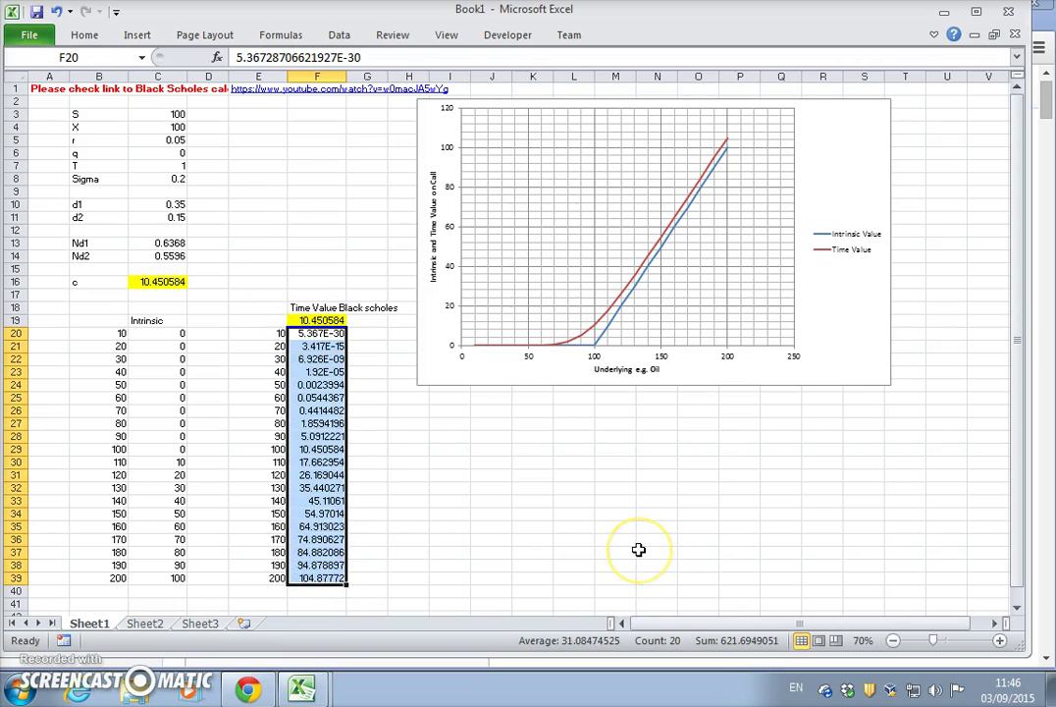
key("Delete")
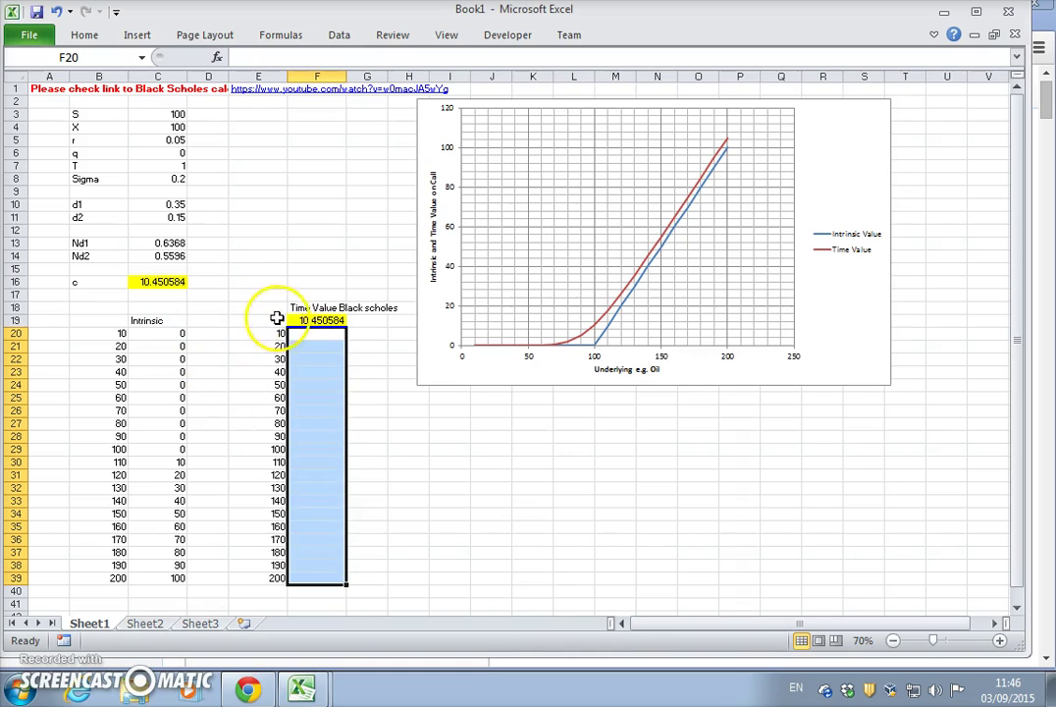
left_click(296, 320)
key("Delete")
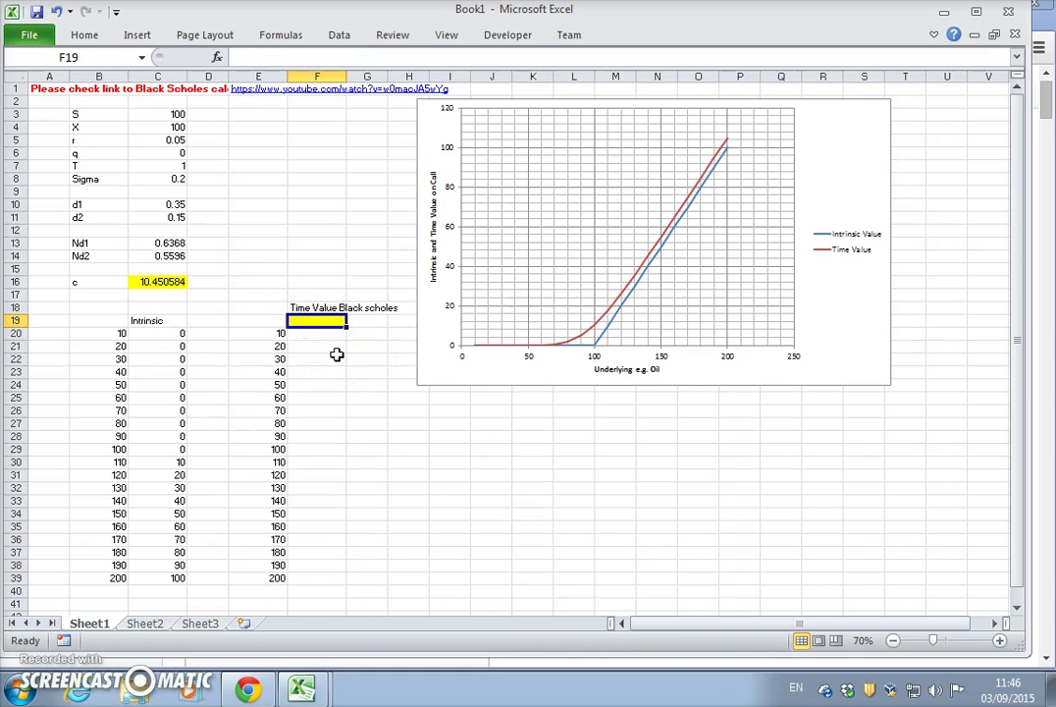
Link the yellow header cell F19 to the call price by entering =C16
left_click(337, 355)
left_click(319, 321)
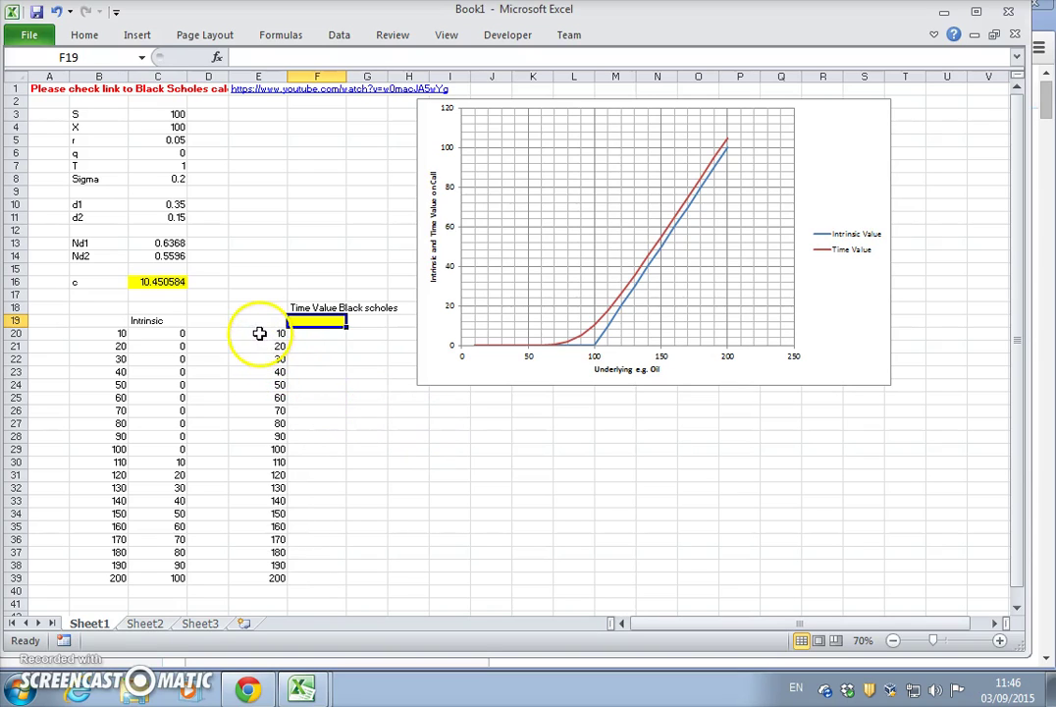
left_click(163, 114)
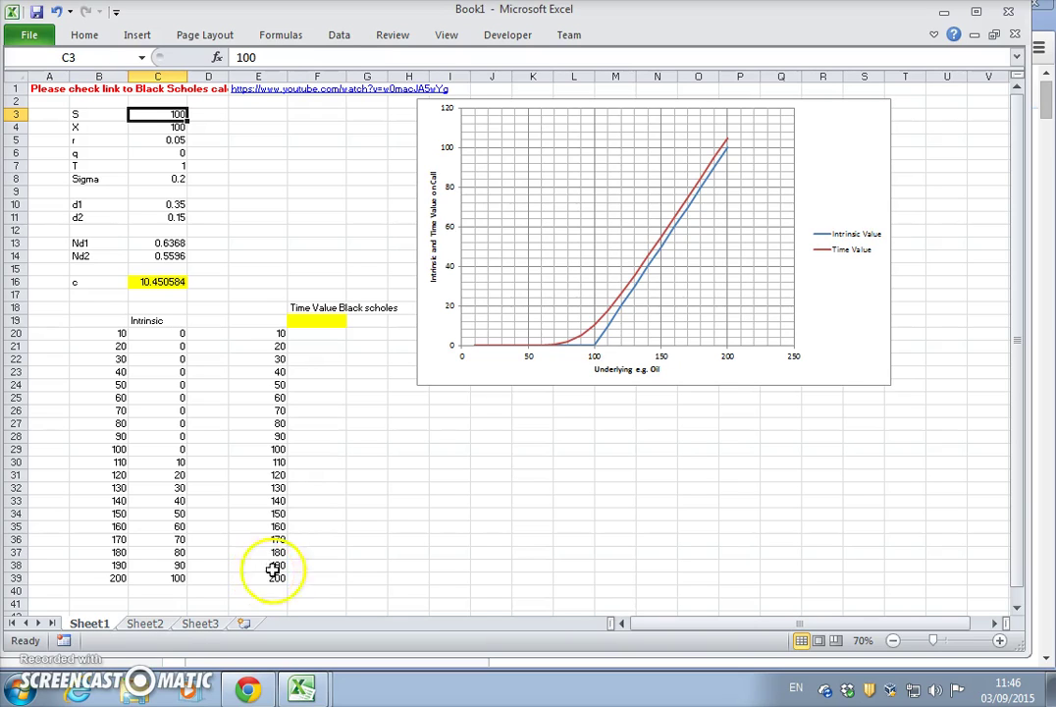
left_click(432, 365)
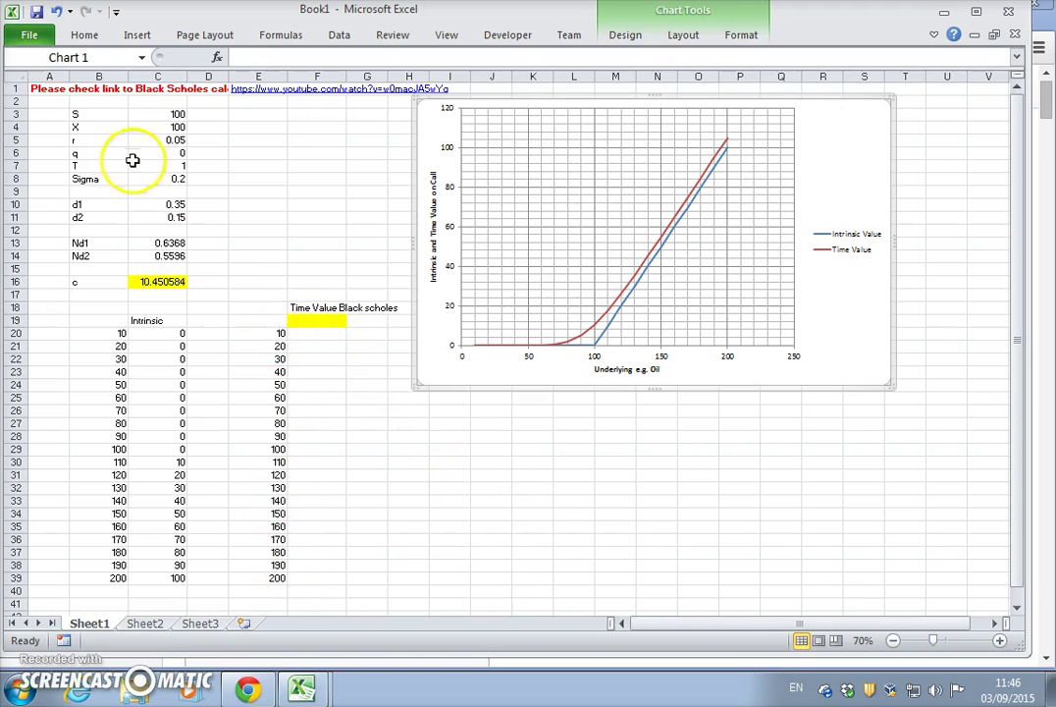
left_click(309, 319)
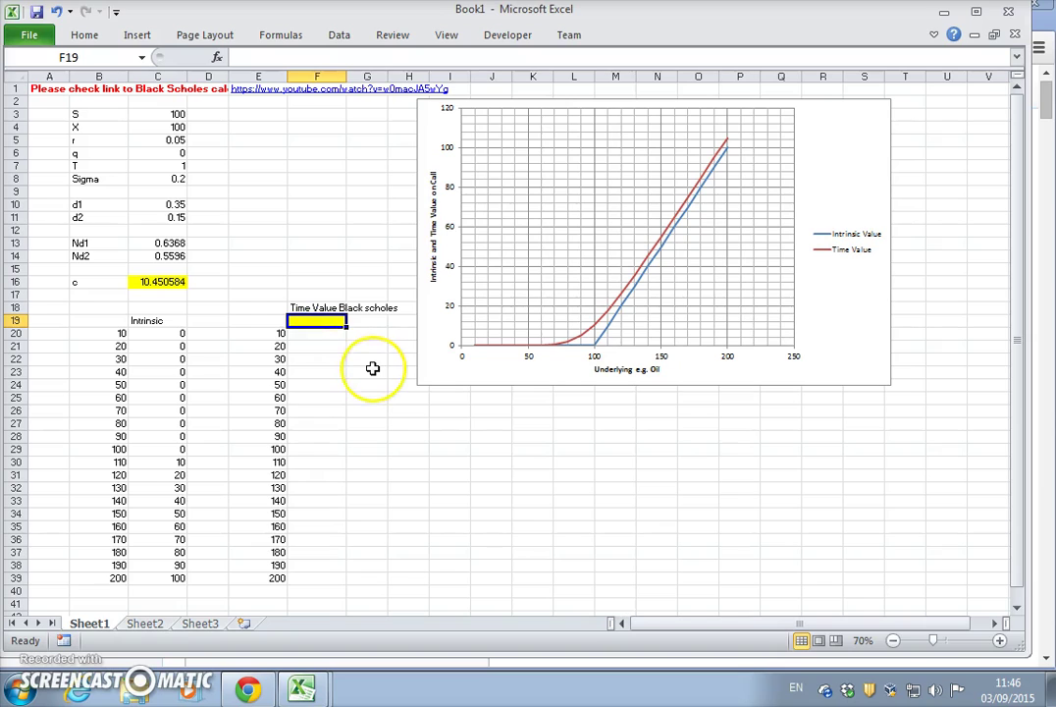
type("=")
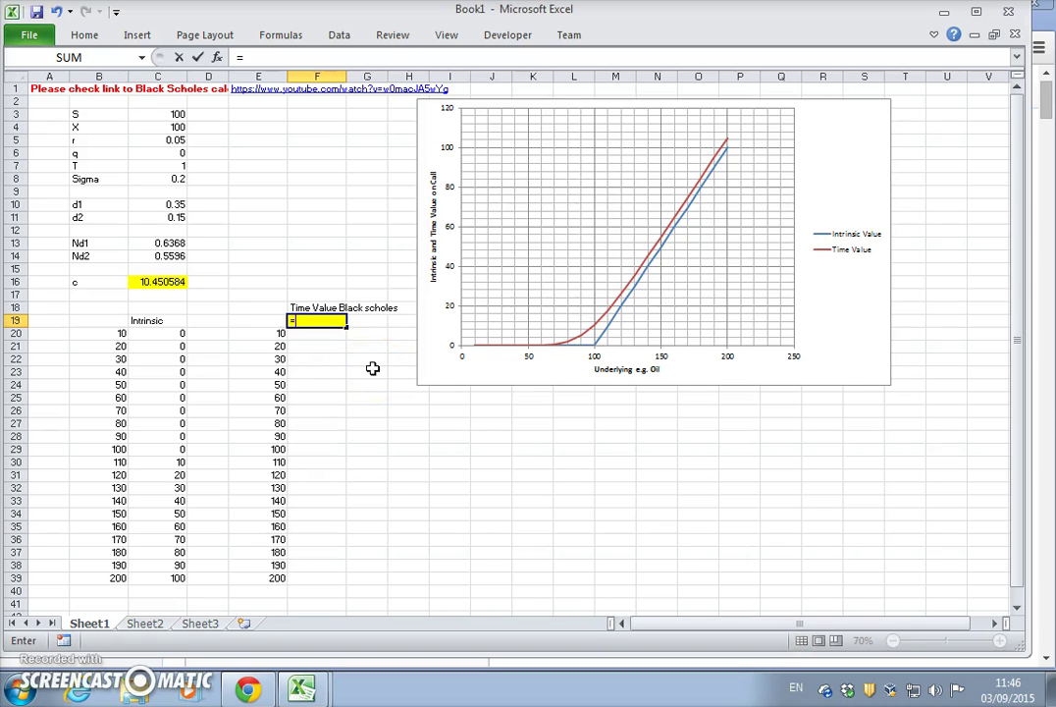
left_click(155, 283)
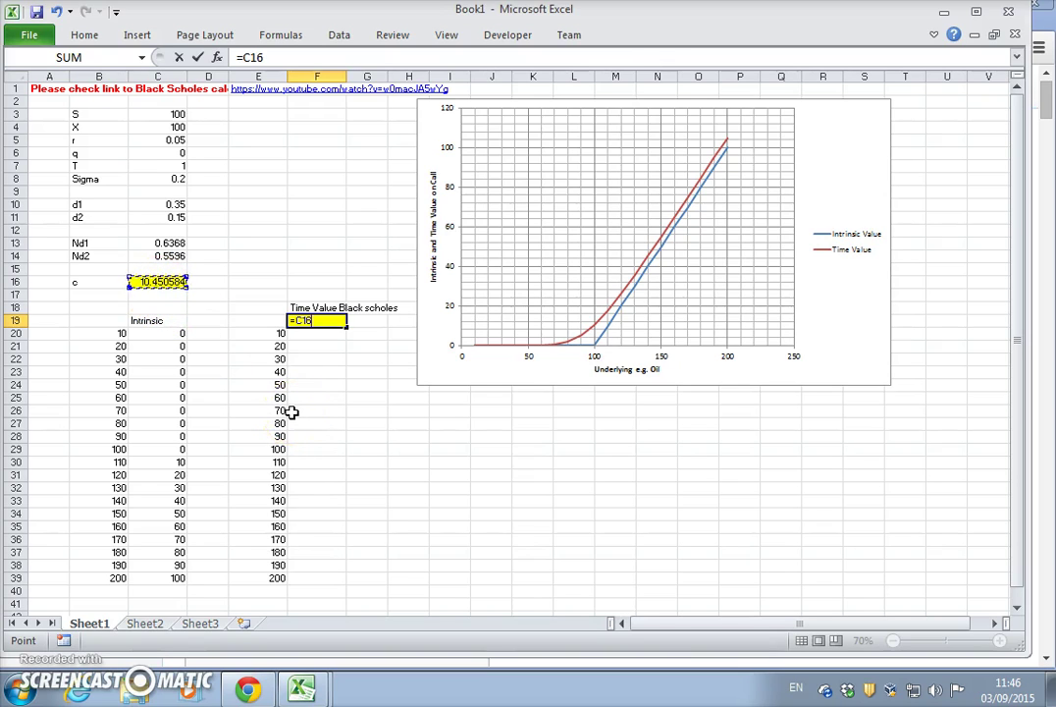
key("Return")
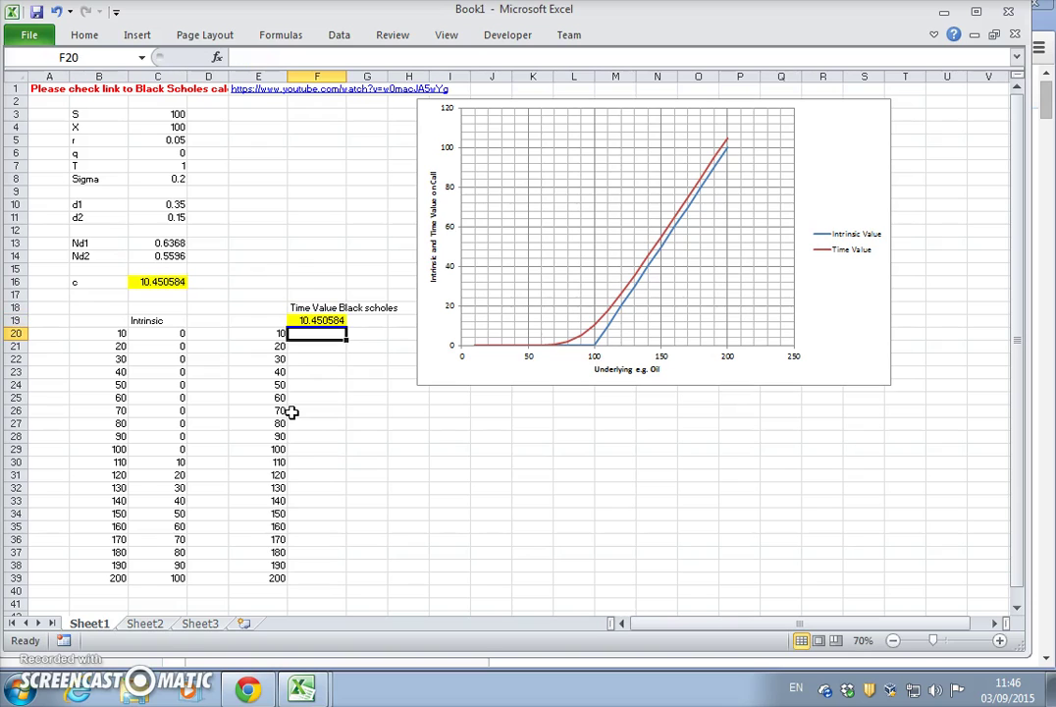
Fill the time values in E19:F39 with a one-variable data table, using the underlying price C3 as column input cell
left_click(173, 282)
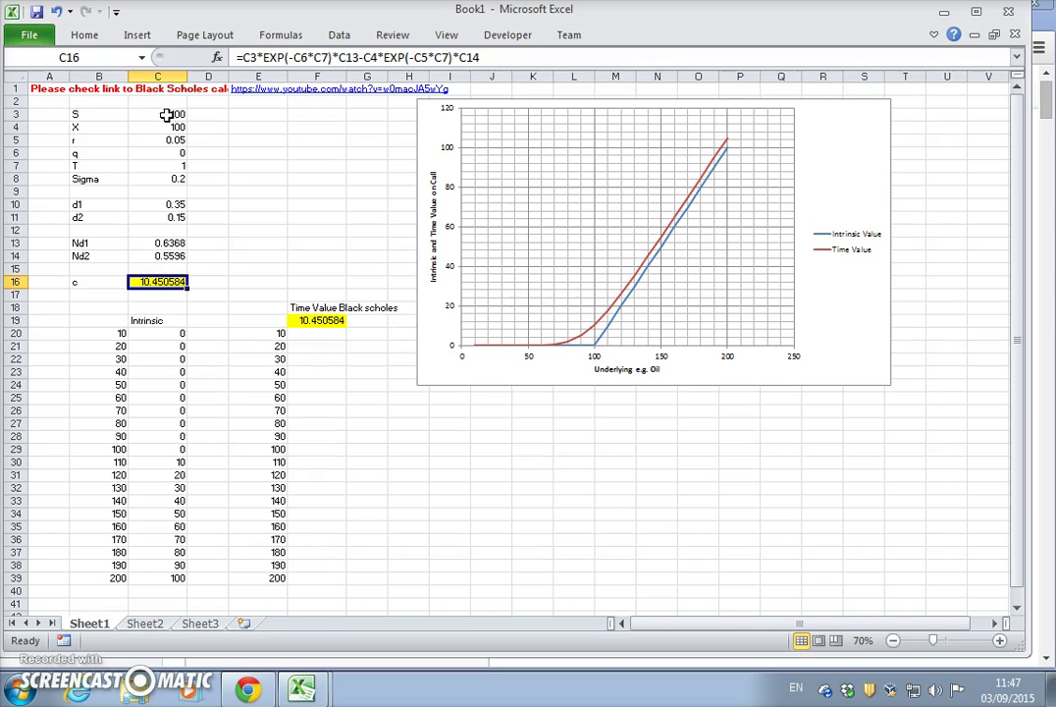
left_click(175, 283)
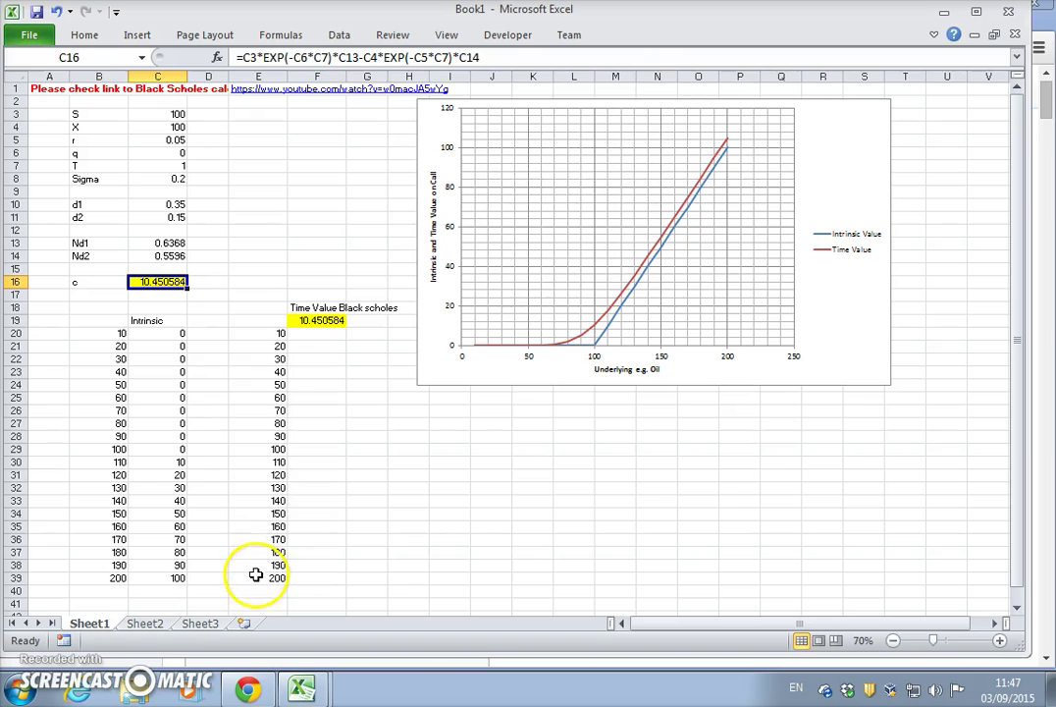
left_click_drag(275, 321, 326, 573)
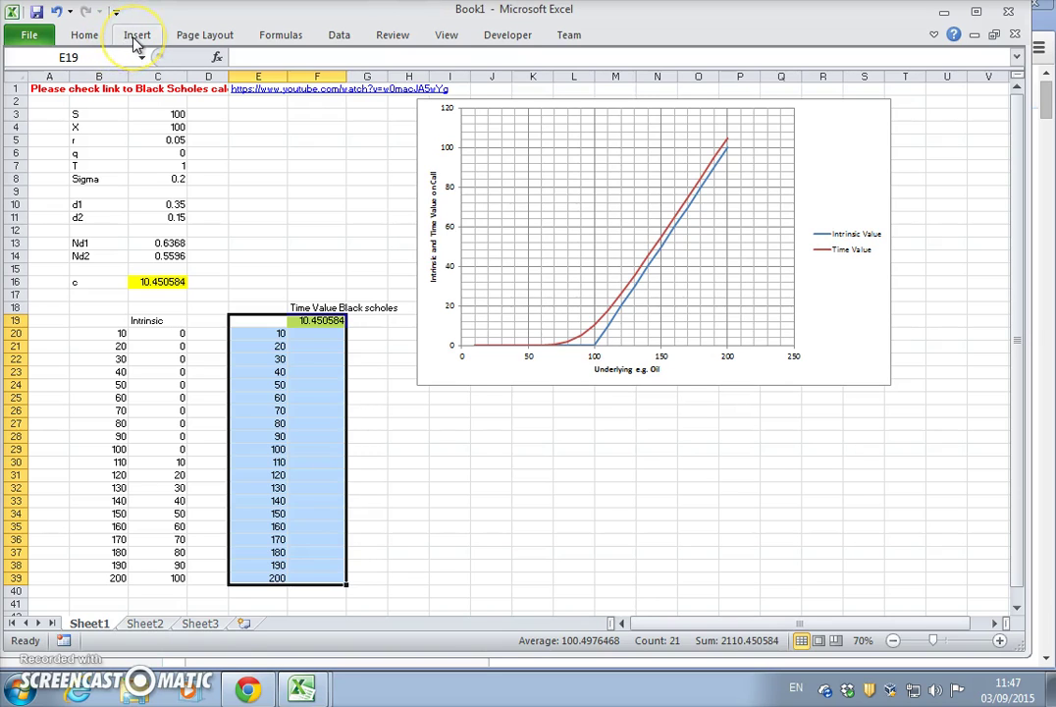
left_click(341, 38)
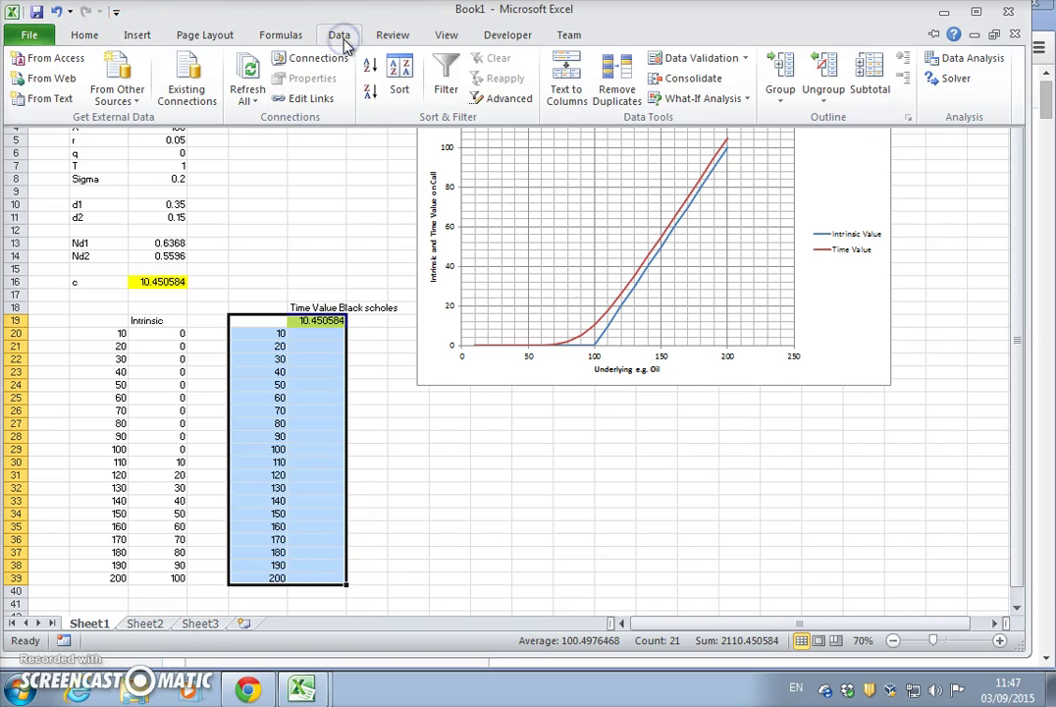
left_click(738, 104)
left_click(729, 167)
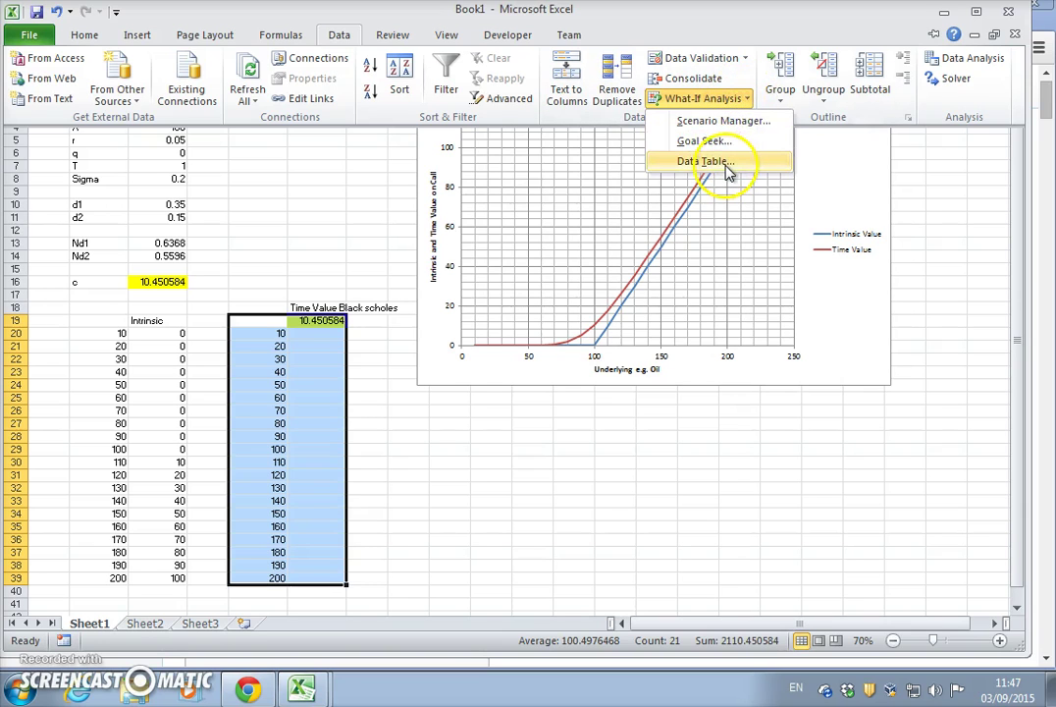
left_click_drag(356, 257, 807, 211)
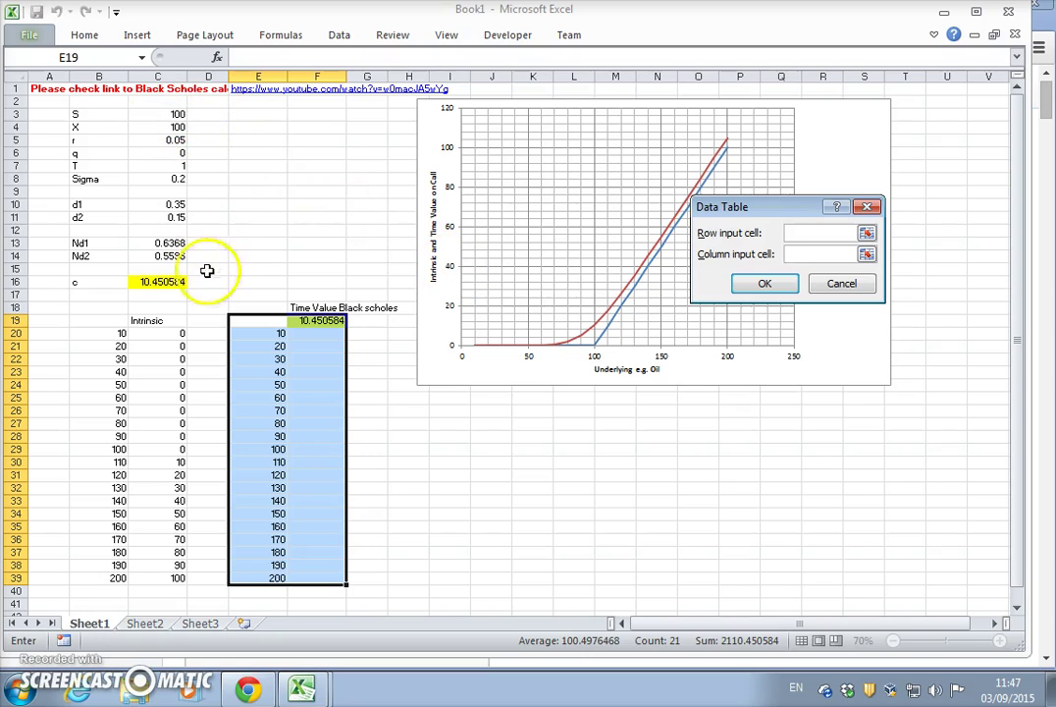
left_click(165, 114)
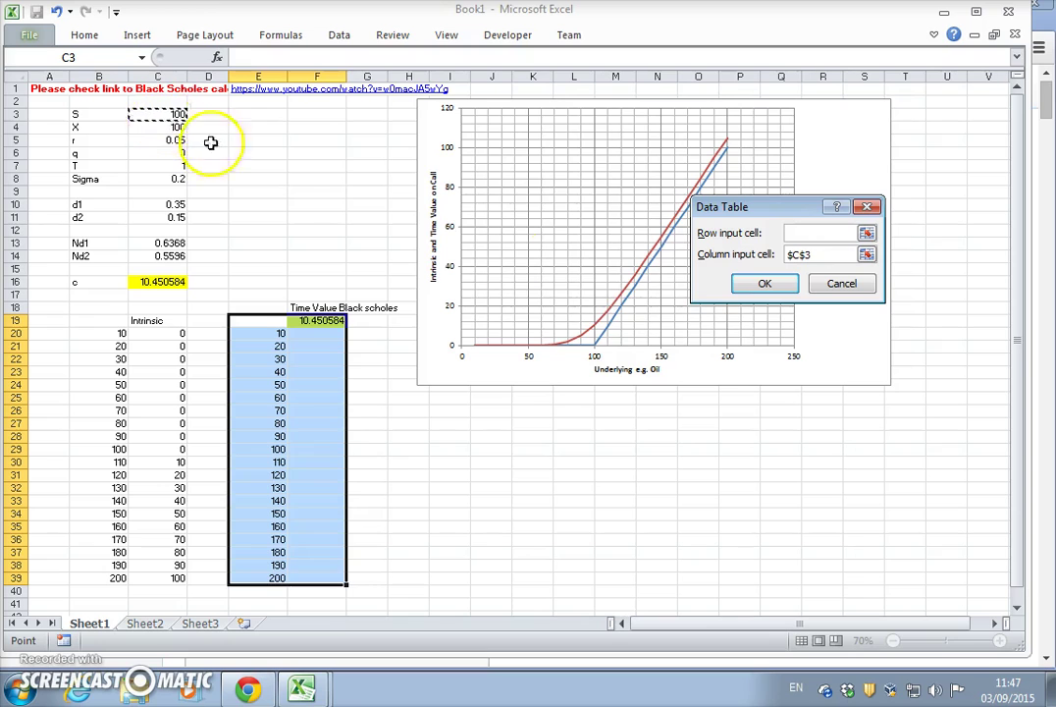
left_click(751, 285)
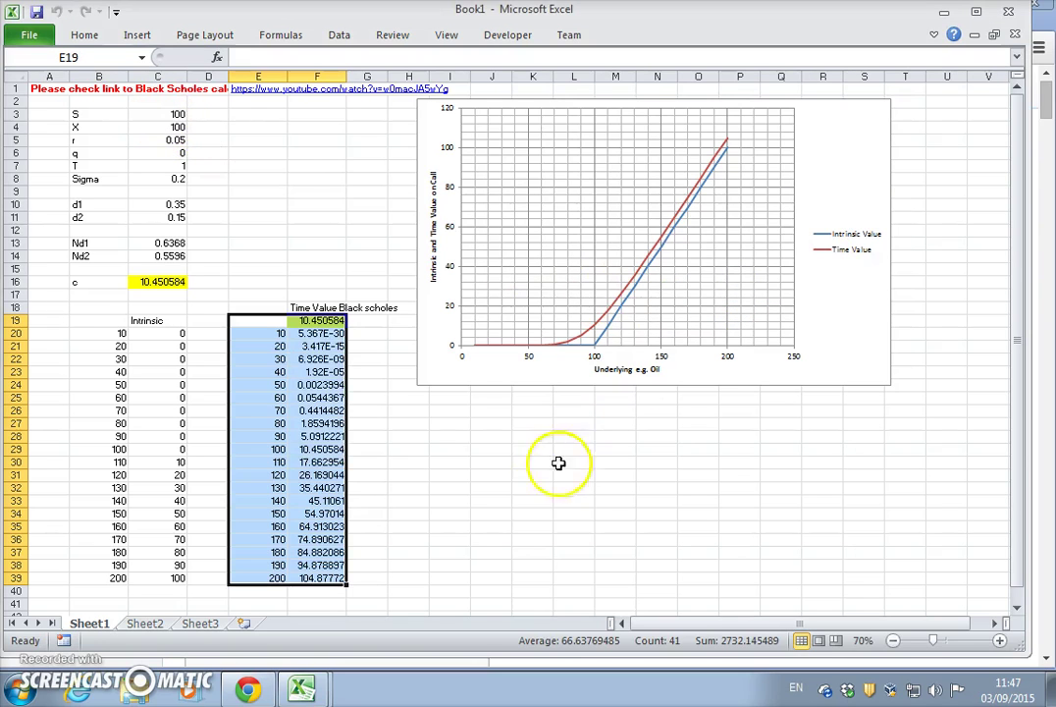
left_click(501, 515)
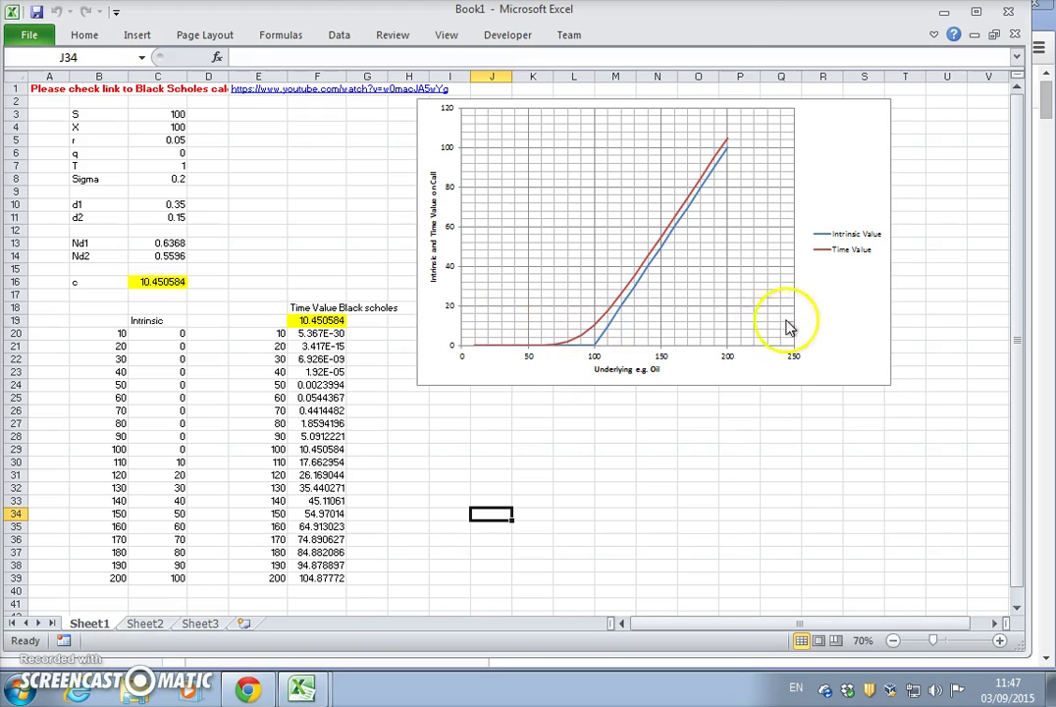
Delete the existing intrinsic and time value chart from the sheet
left_click(876, 374)
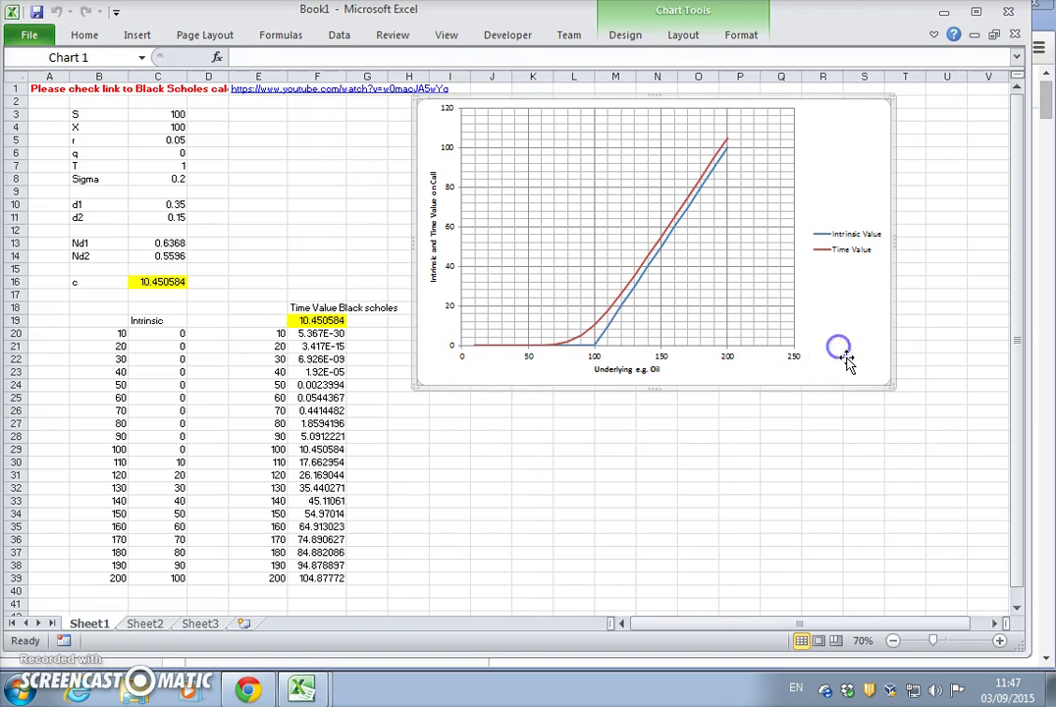
key("Delete")
left_click(452, 257)
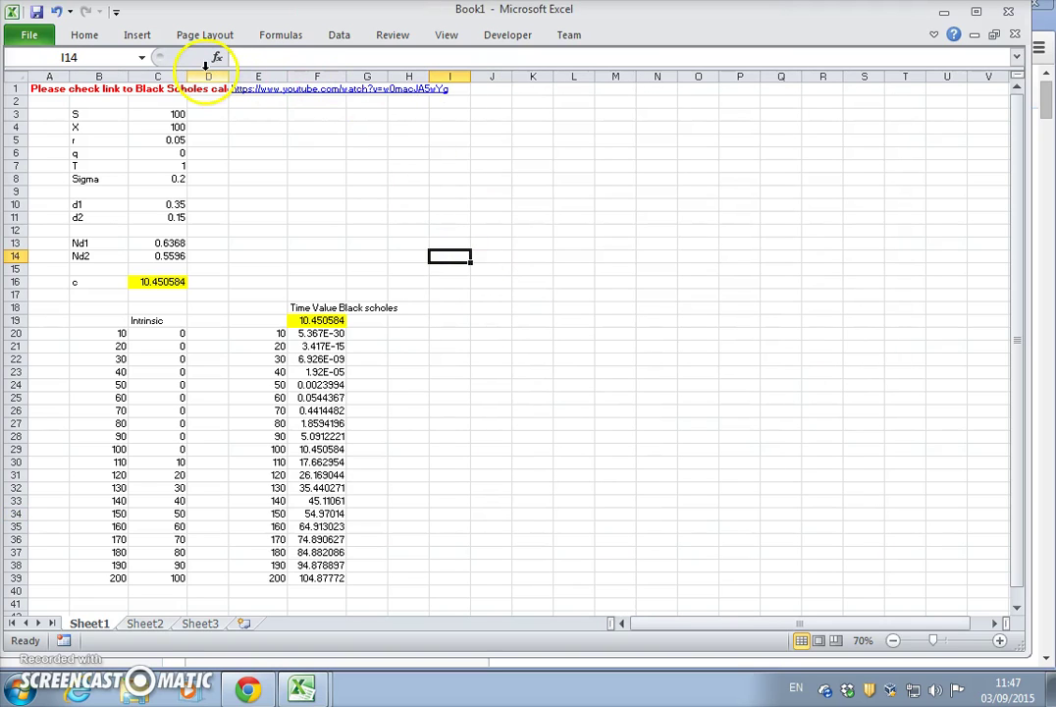
Insert an empty scatter chart with lines and no markers, then move and enlarge it beside the value tables
left_click(138, 35)
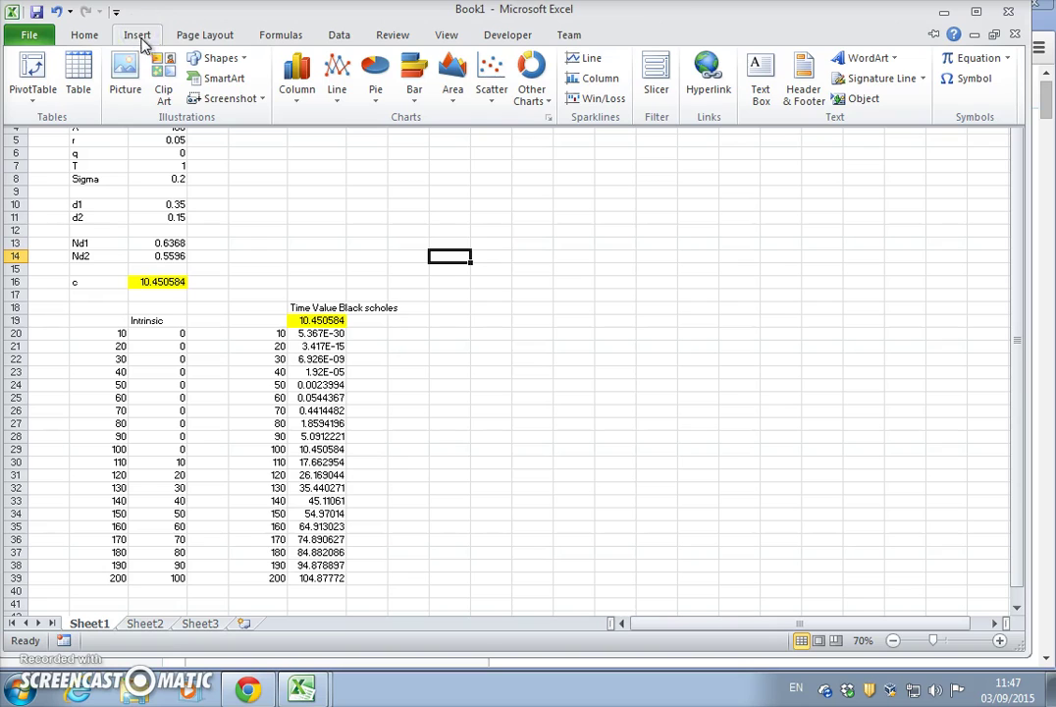
left_click(491, 93)
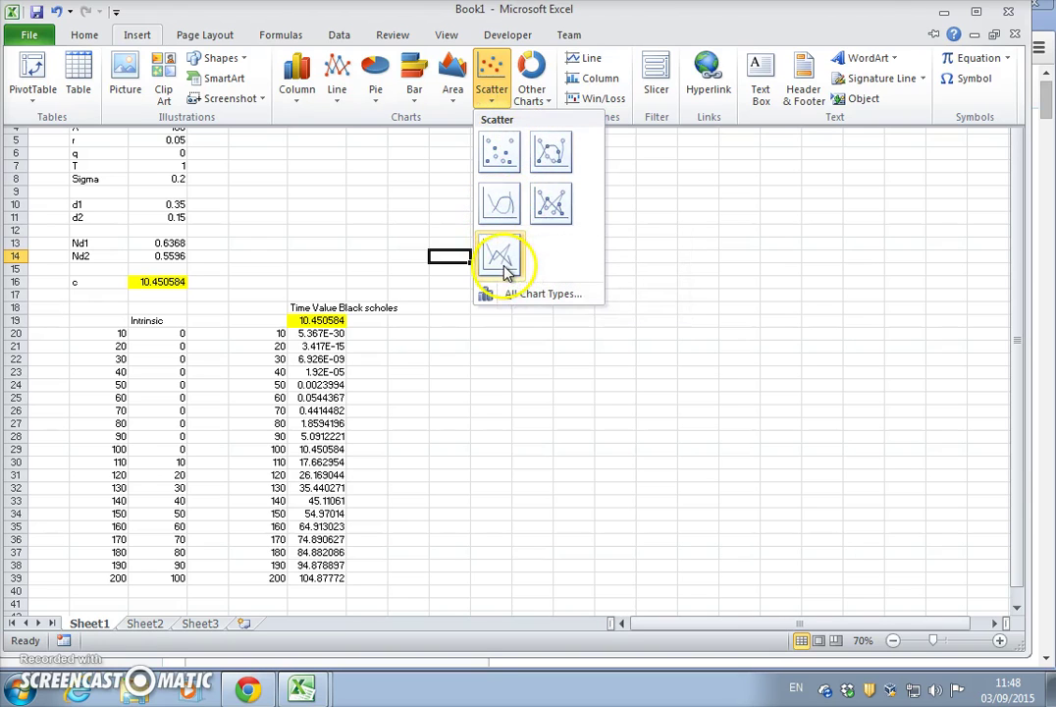
left_click(500, 260)
left_click_drag(543, 269, 673, 194)
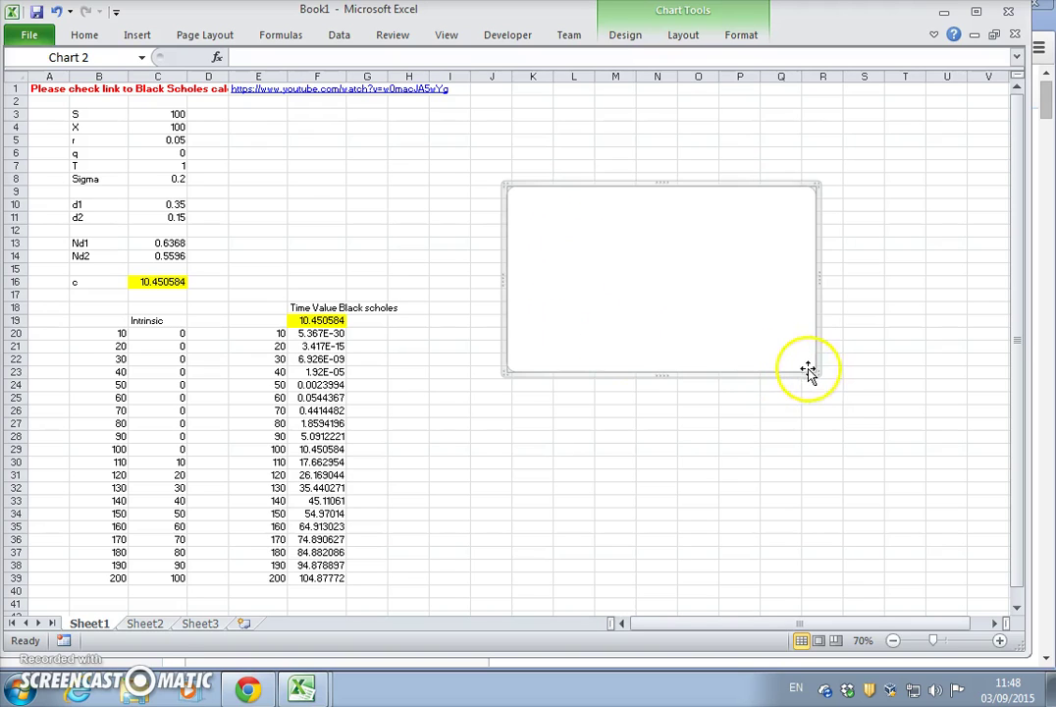
left_click_drag(817, 373, 977, 479)
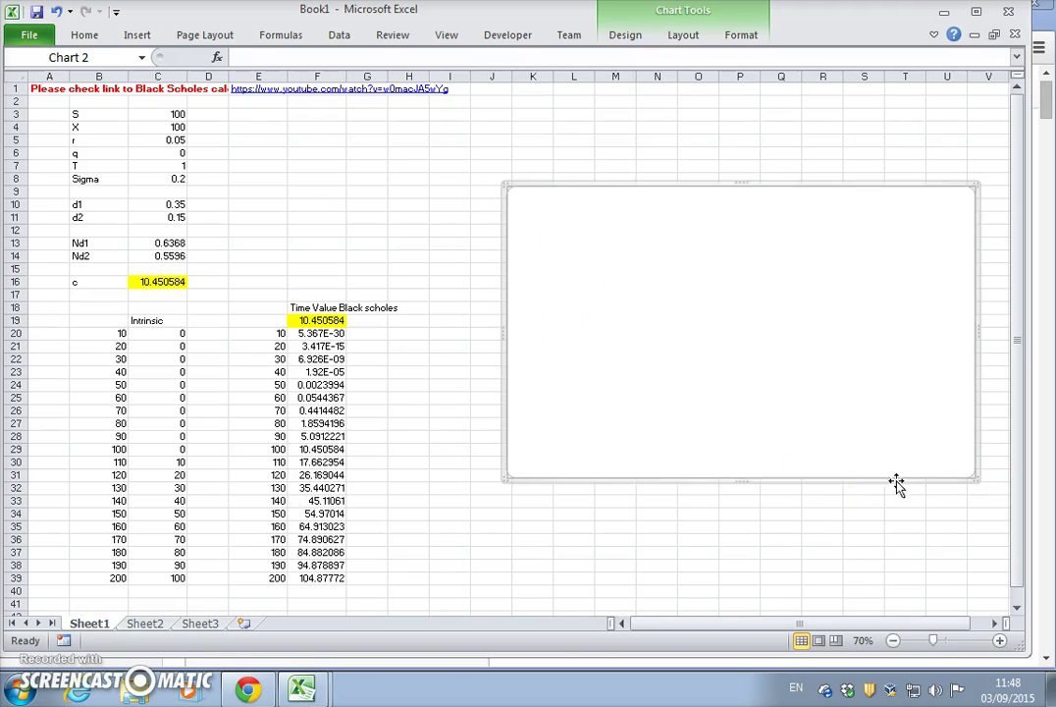
left_click_drag(506, 477, 425, 513)
Add a chart series named Intrinsic with X values B20:B39 and Y values C20:C39
right_click(547, 335)
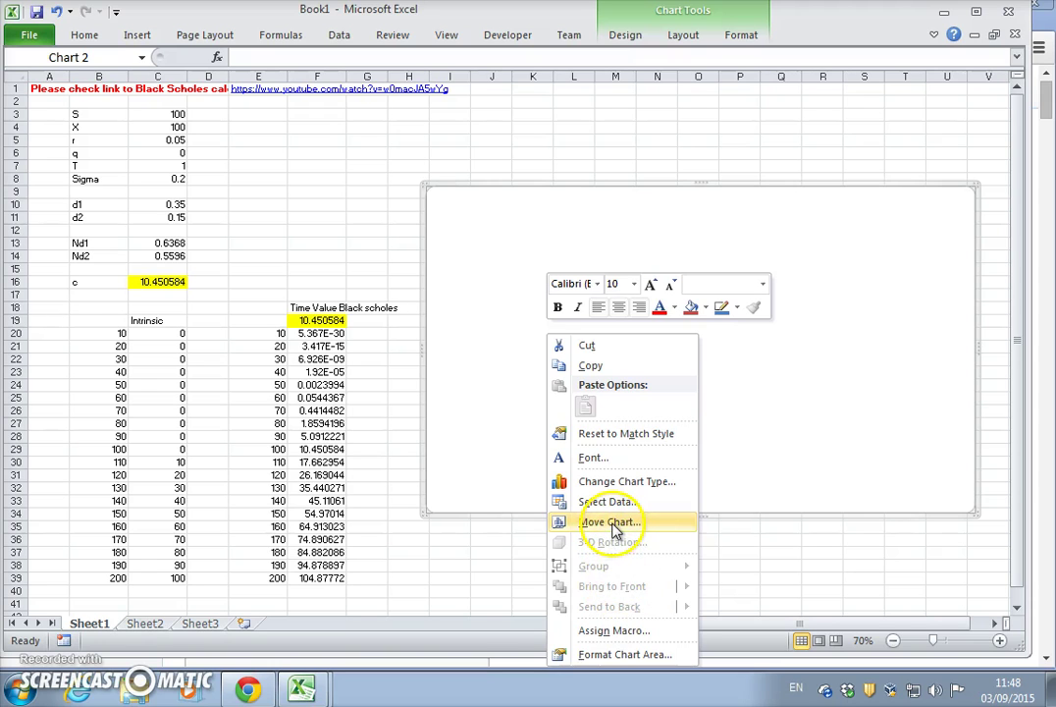
left_click(609, 502)
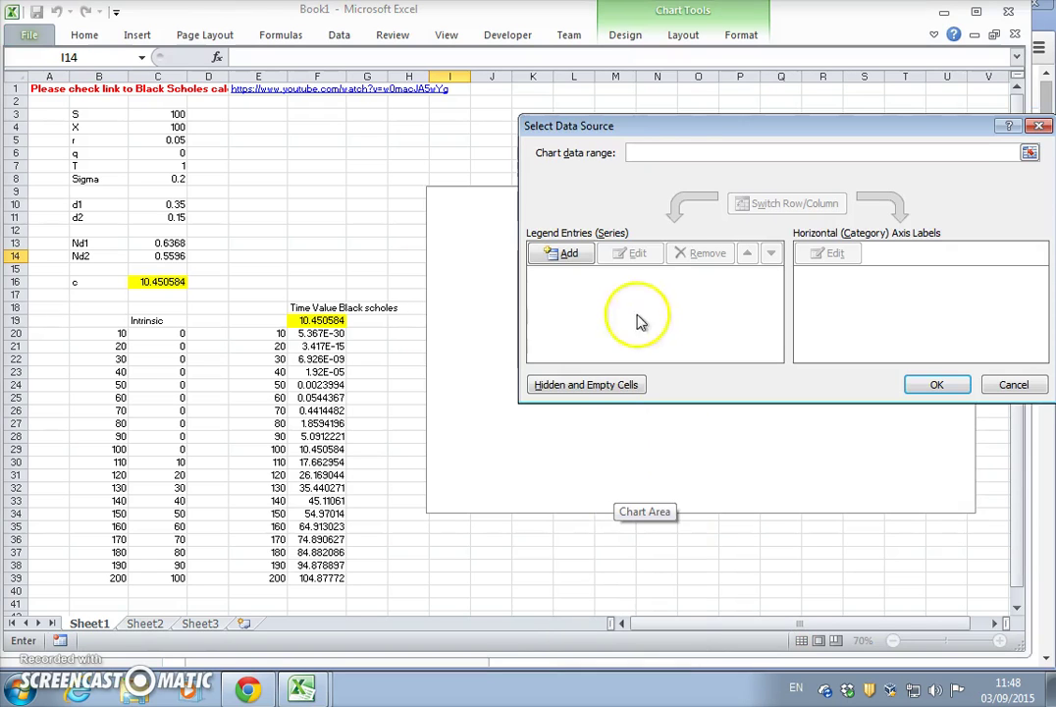
left_click_drag(662, 137, 532, 51)
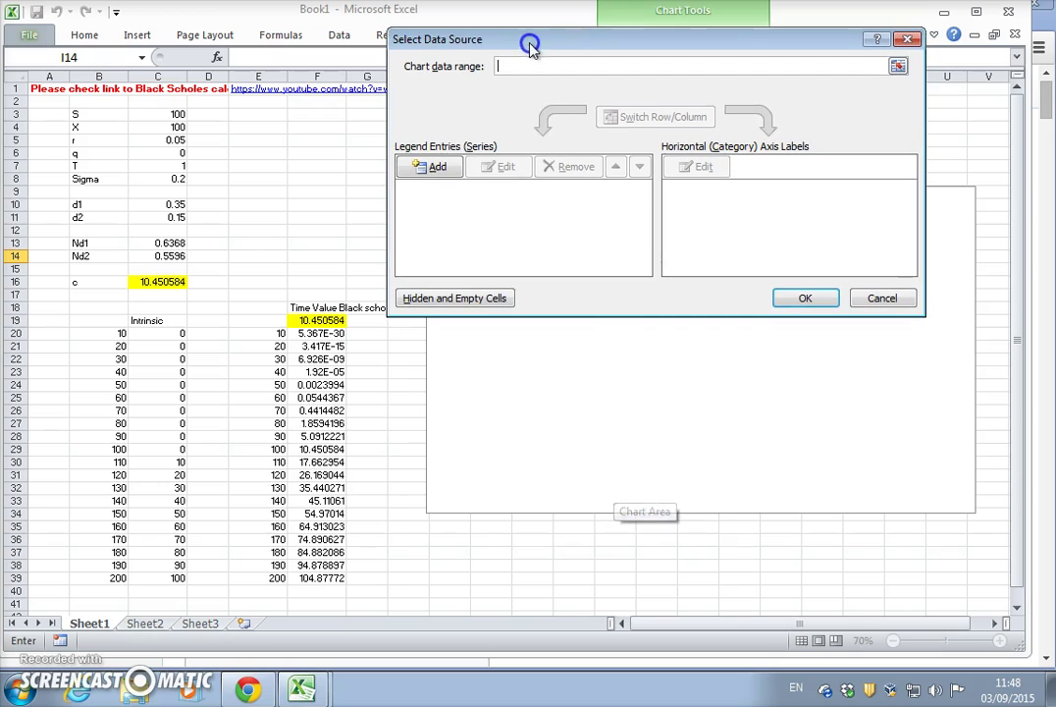
left_click(436, 172)
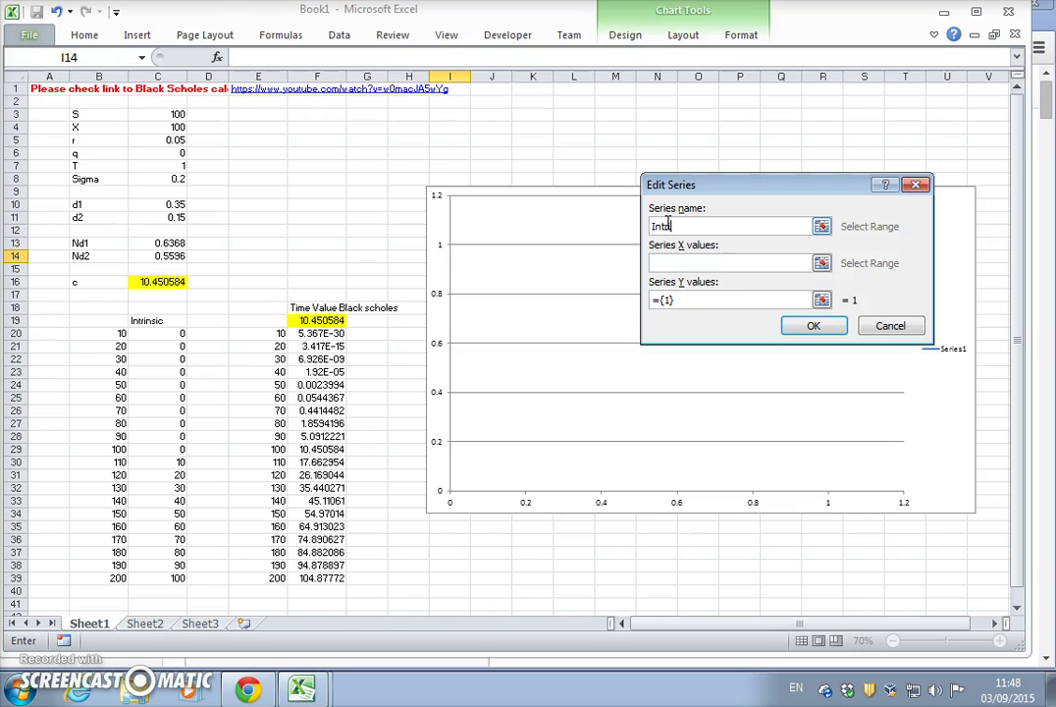
left_click(684, 260)
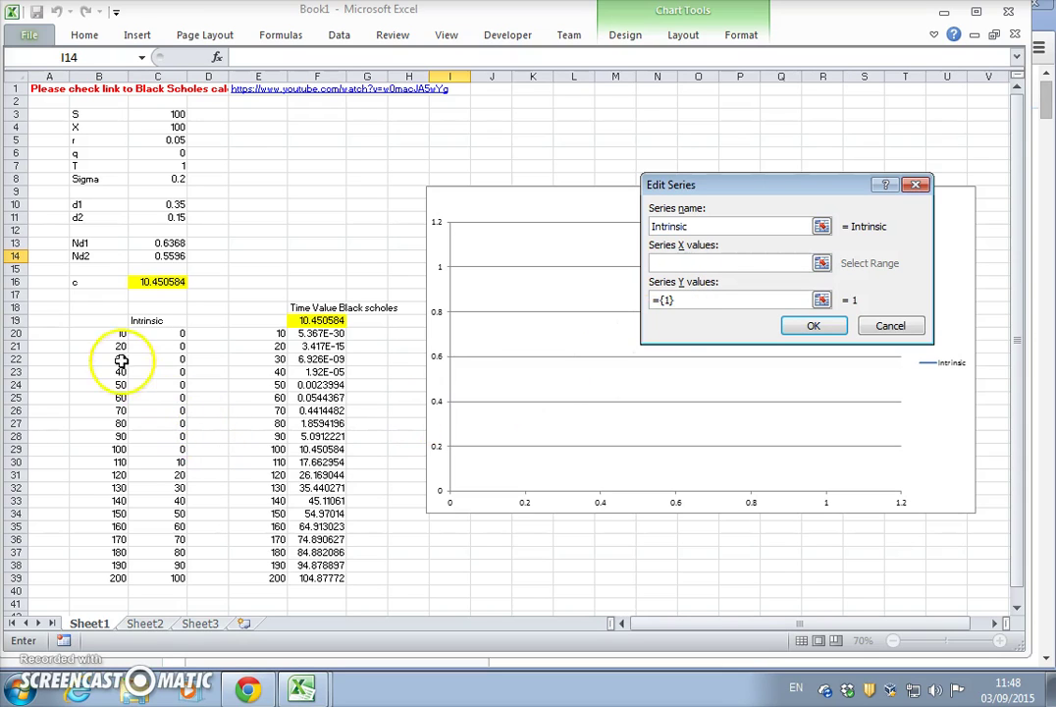
left_click_drag(105, 333, 98, 578)
left_click(617, 300)
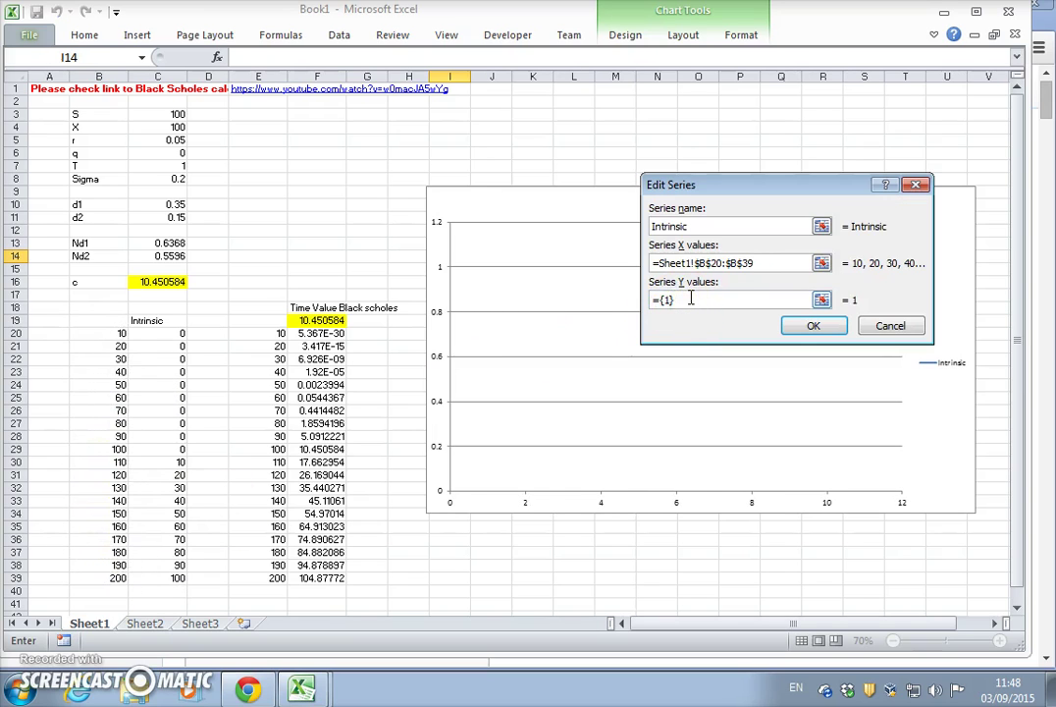
left_click_drag(153, 335, 170, 578)
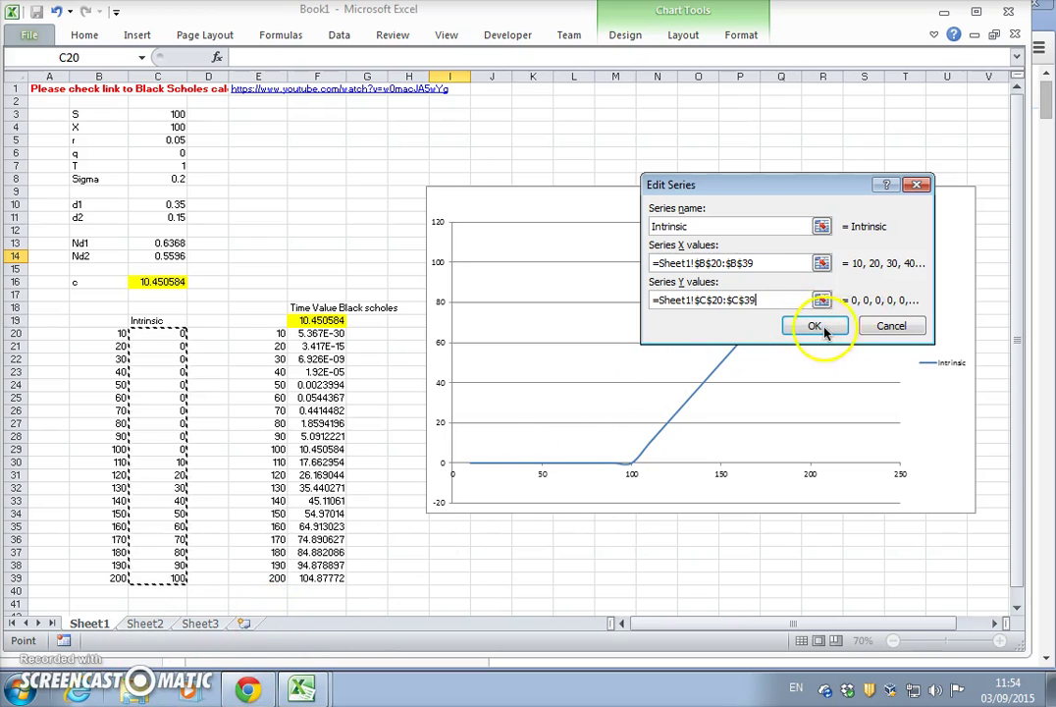
left_click(814, 326)
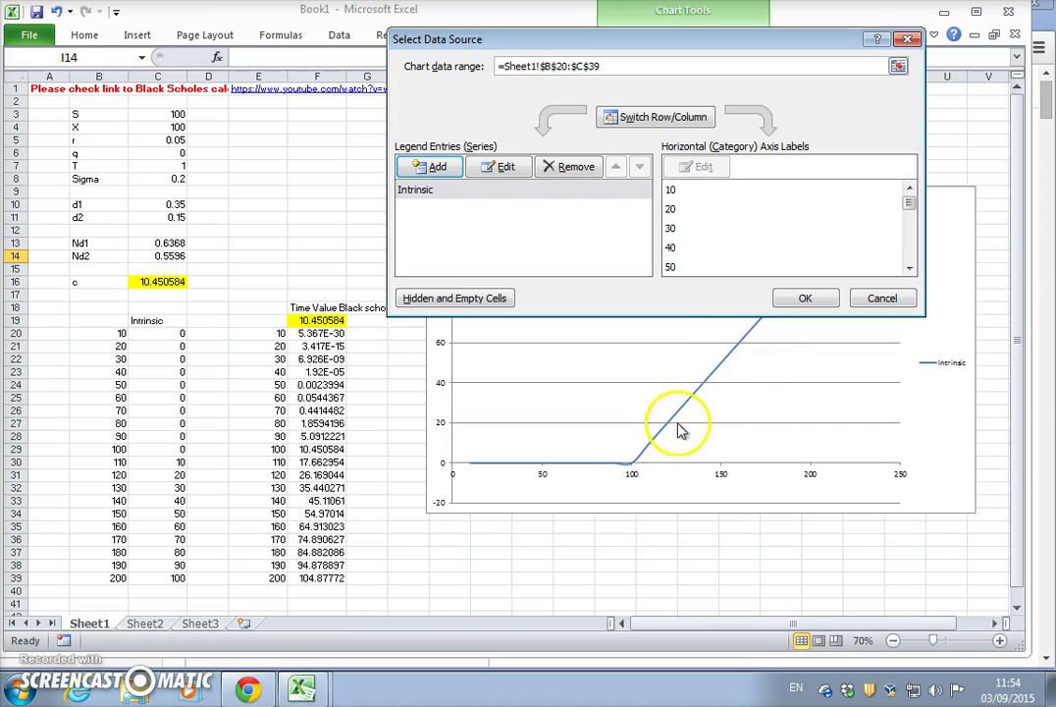
left_click(804, 298)
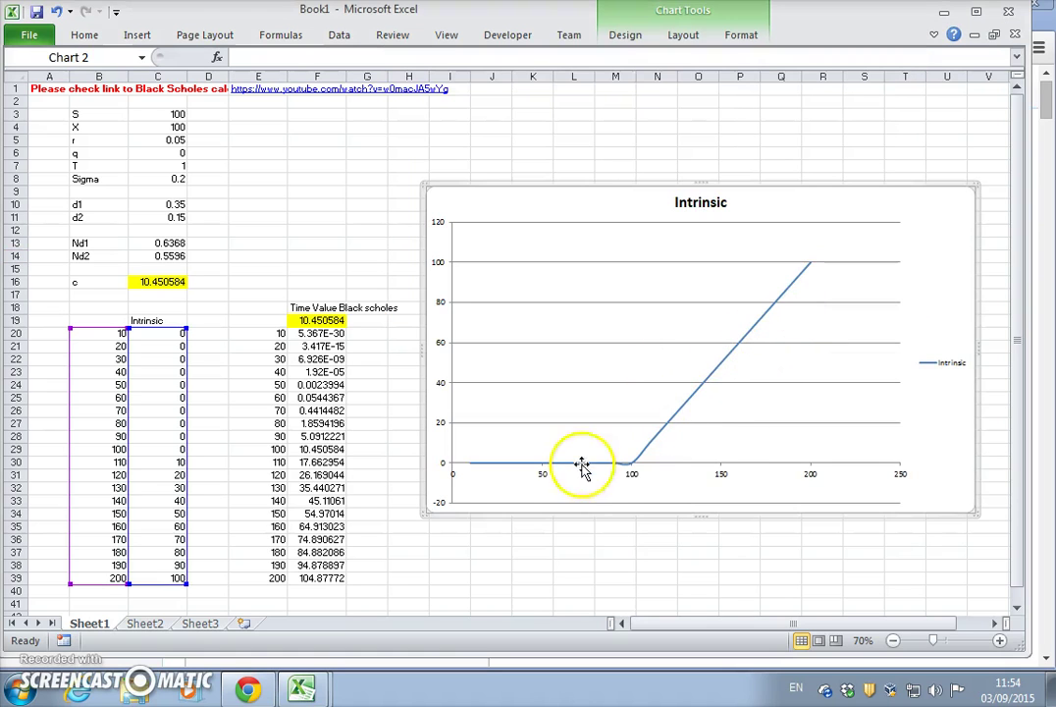
Turn off the smoothed line option for the Intrinsic series
right_click(632, 463)
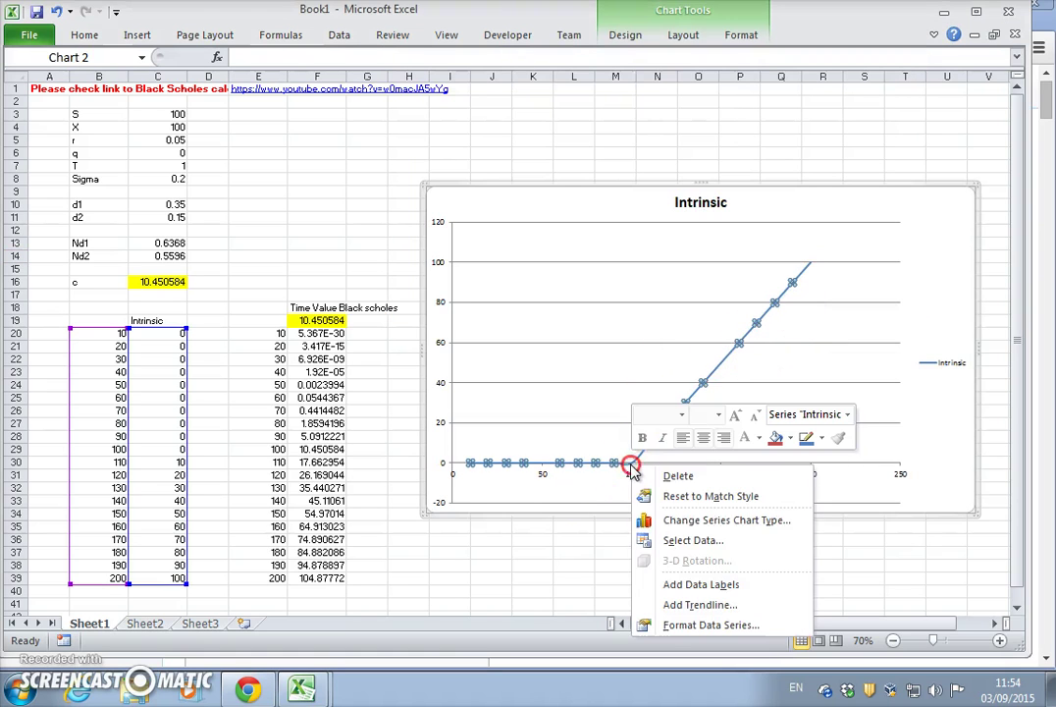
left_click(685, 626)
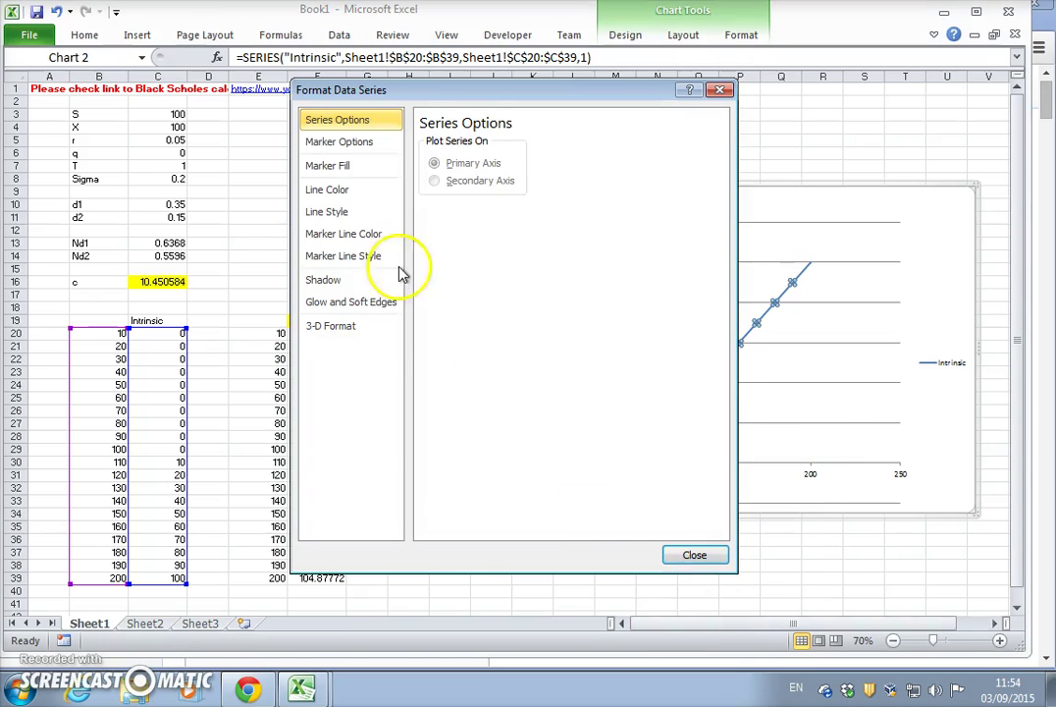
left_click(342, 216)
left_click(425, 335)
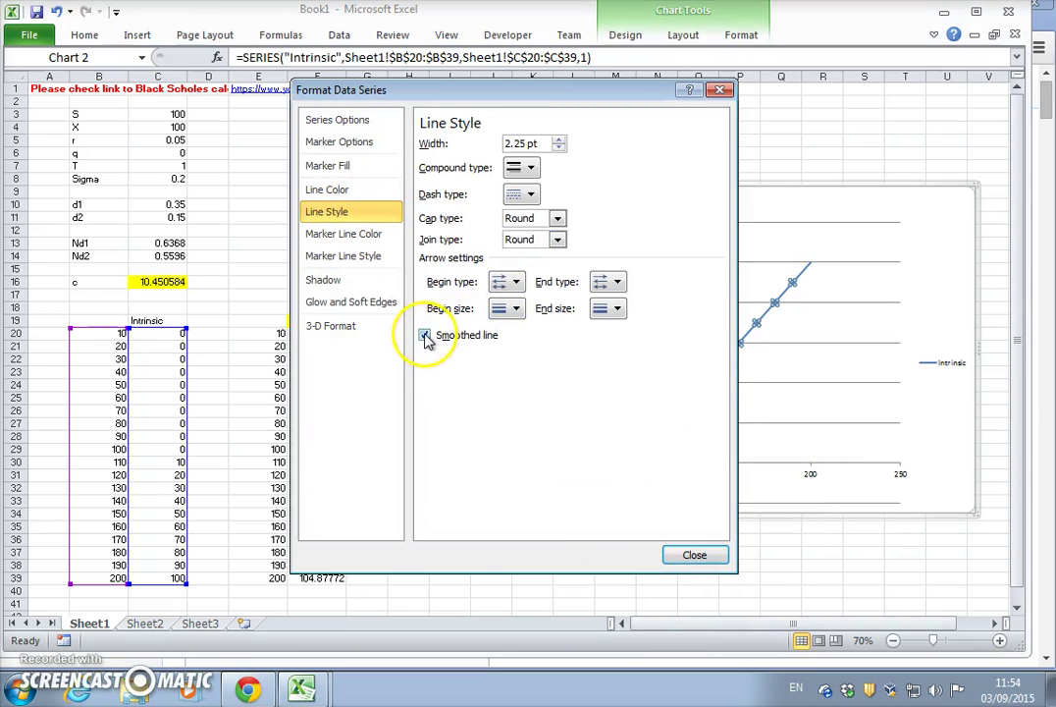
left_click(696, 556)
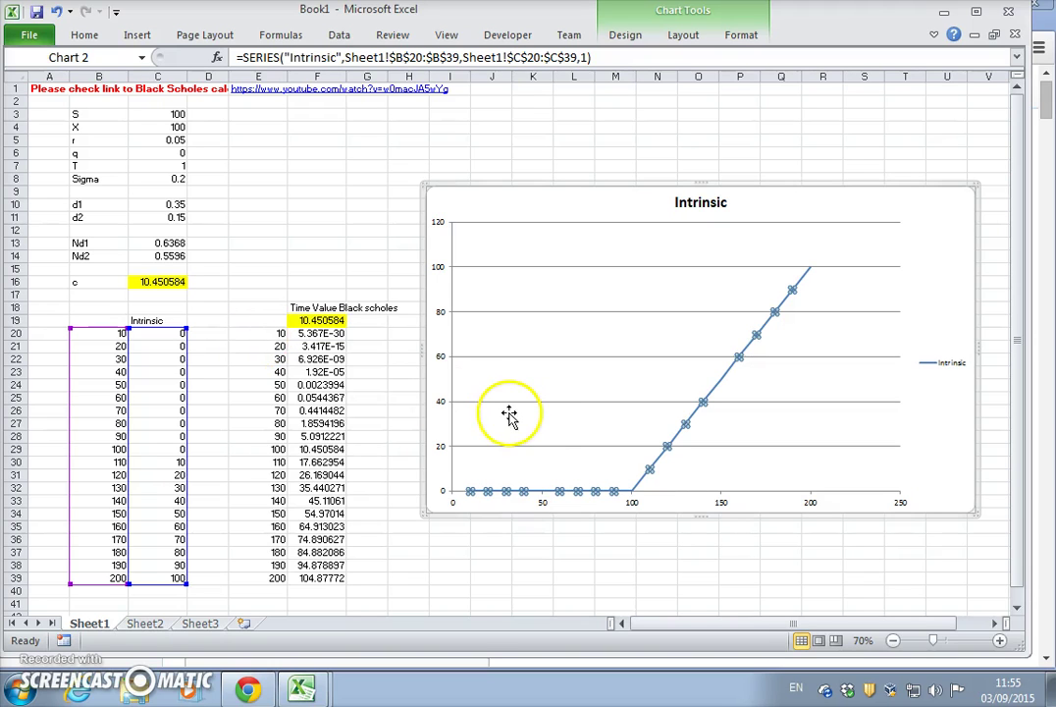
Add a second chart series named Black Scholes with X values E20:E39 and Y values F20:F39
right_click(544, 409)
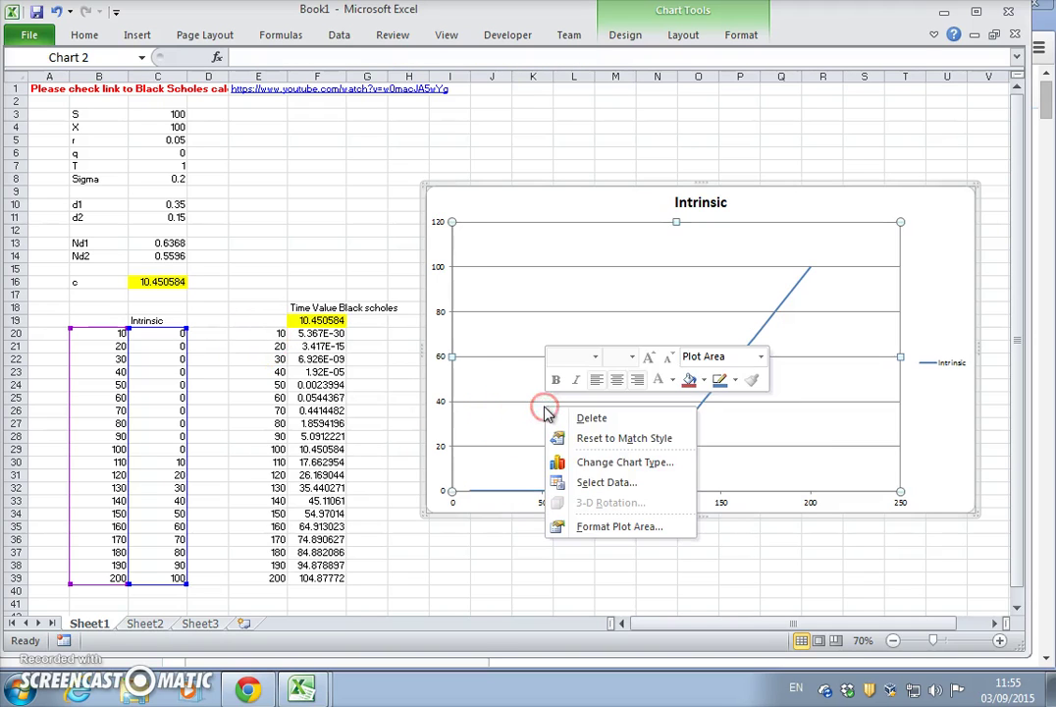
left_click(587, 482)
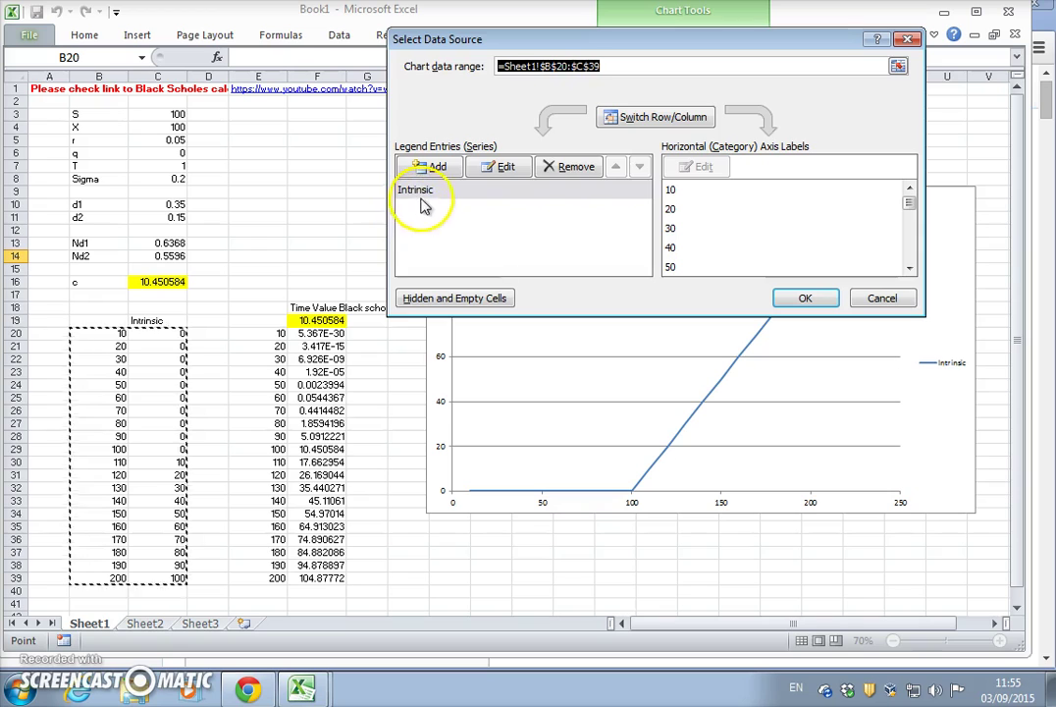
left_click(439, 167)
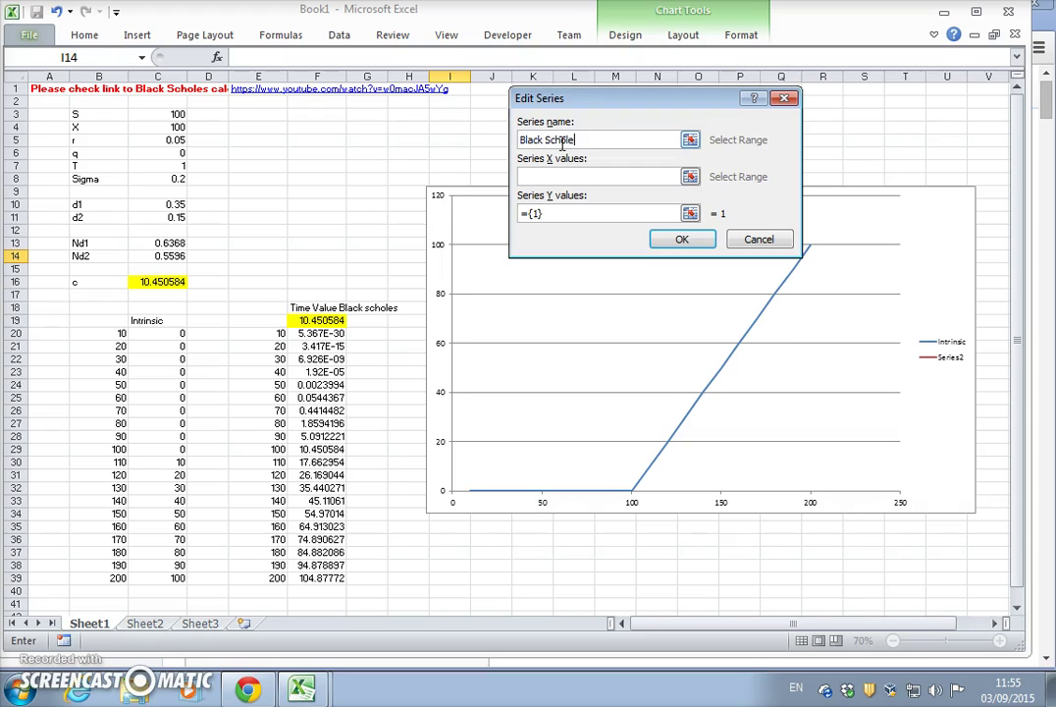
left_click(574, 179)
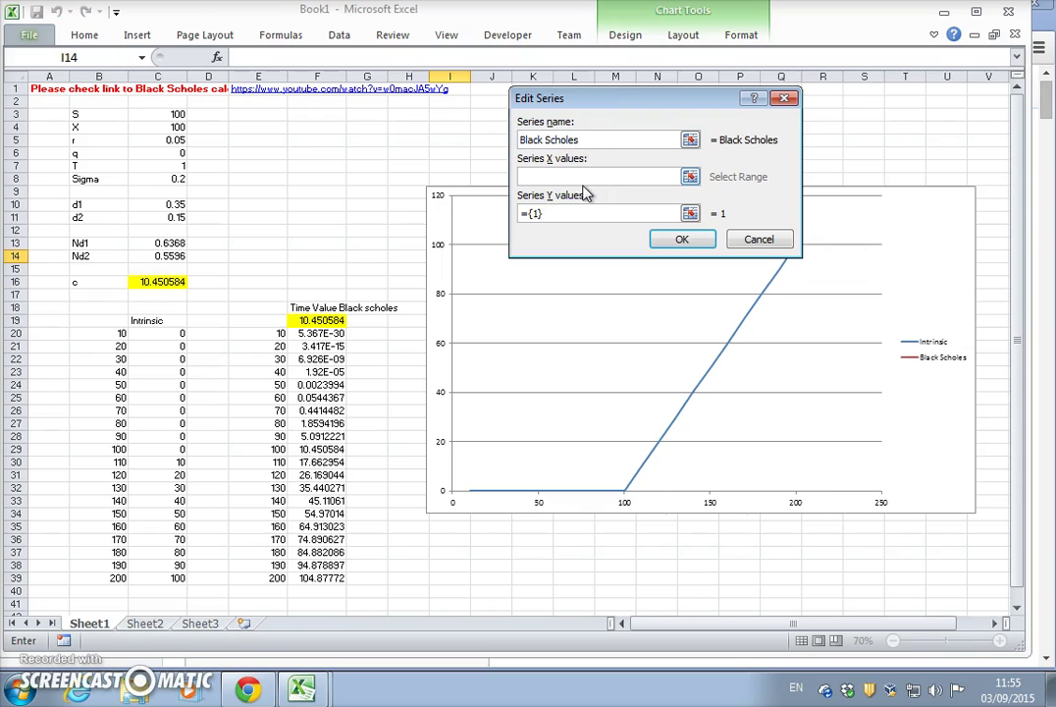
left_click_drag(275, 335, 252, 572)
left_click(556, 214)
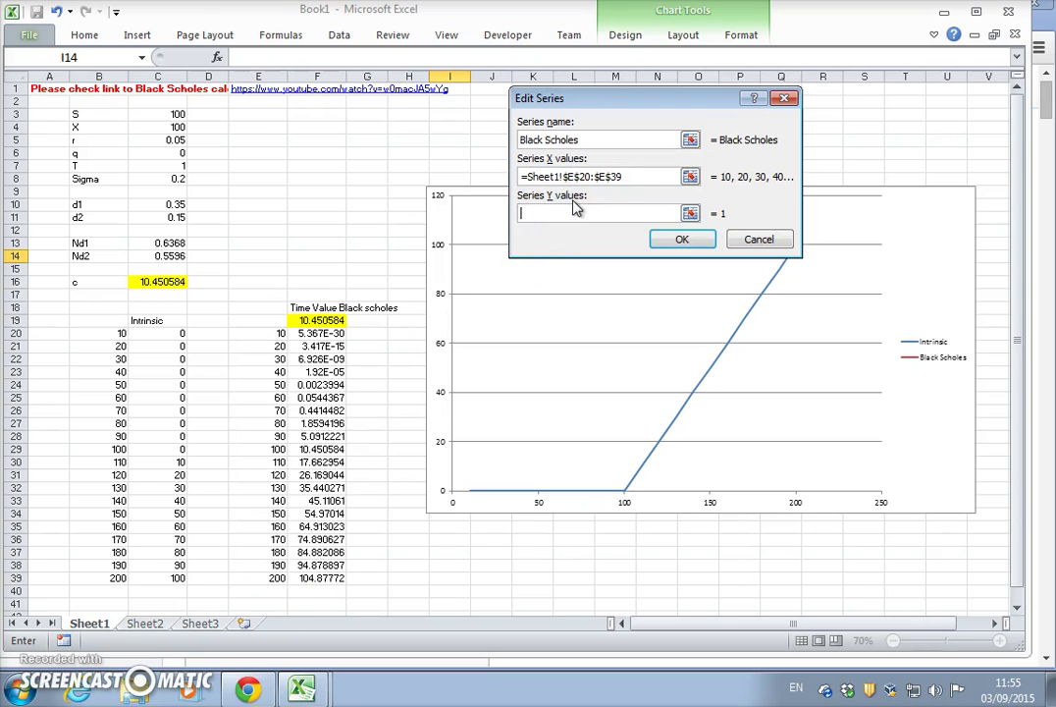
left_click_drag(309, 333, 311, 574)
left_click(677, 240)
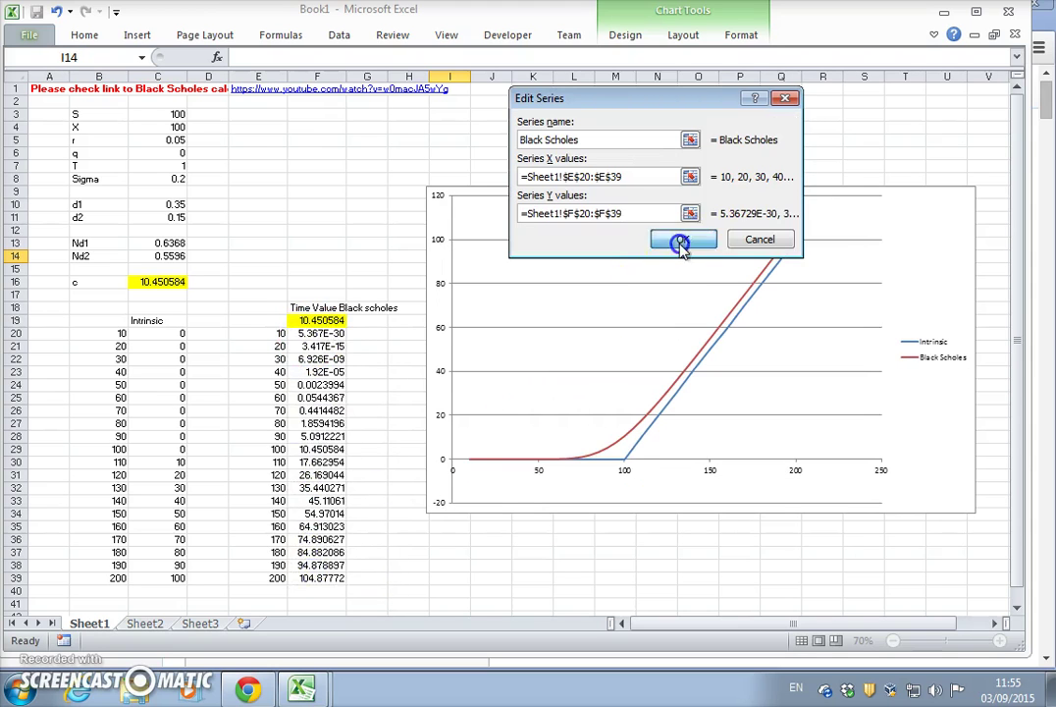
left_click(805, 298)
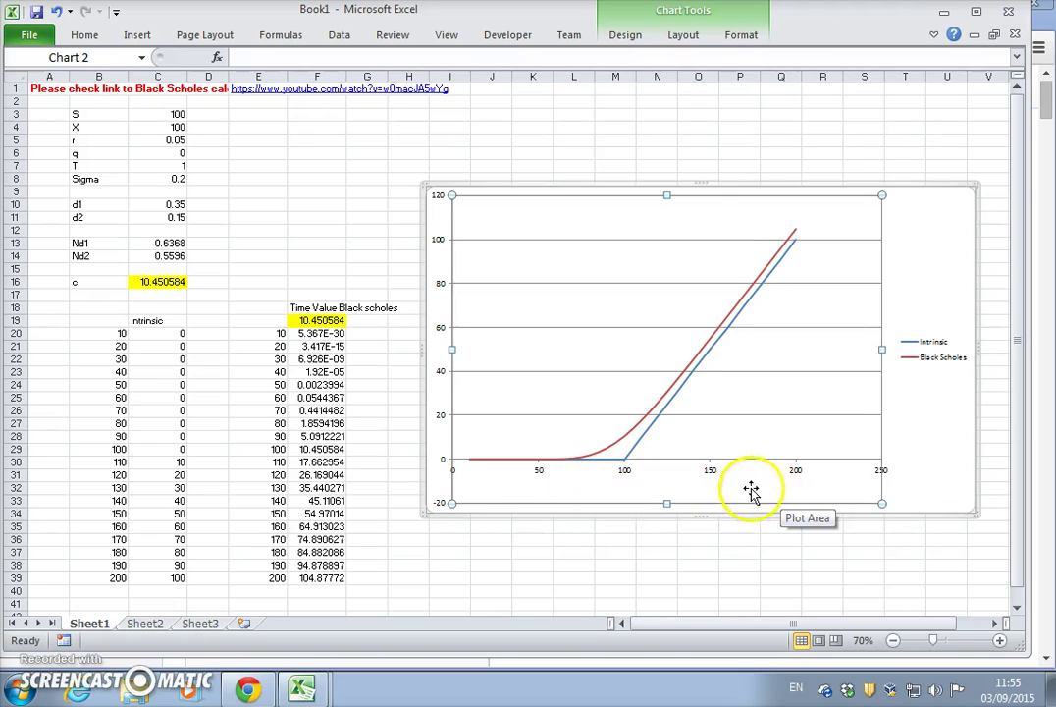
Label cell E19, above the stock price values of the Black Scholes table, as S
left_click(265, 320)
type("S")
key("Return")
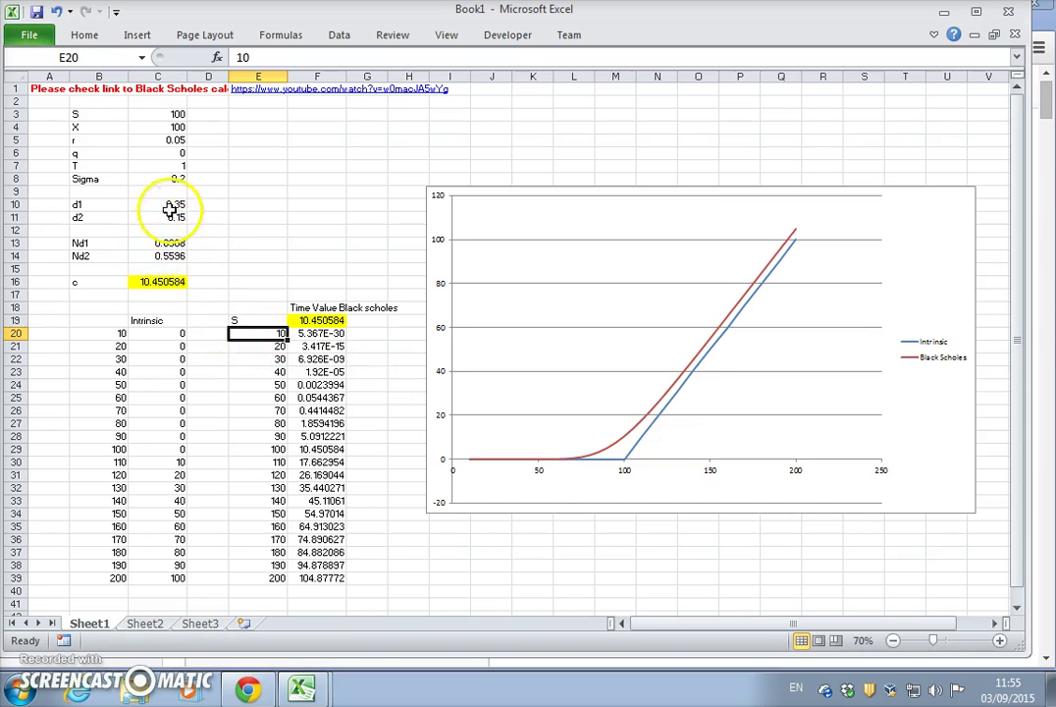
Try a Sigma of 0.3 in C8 to compare the Black Scholes curve with intrinsic value, and undo it
left_click(167, 179)
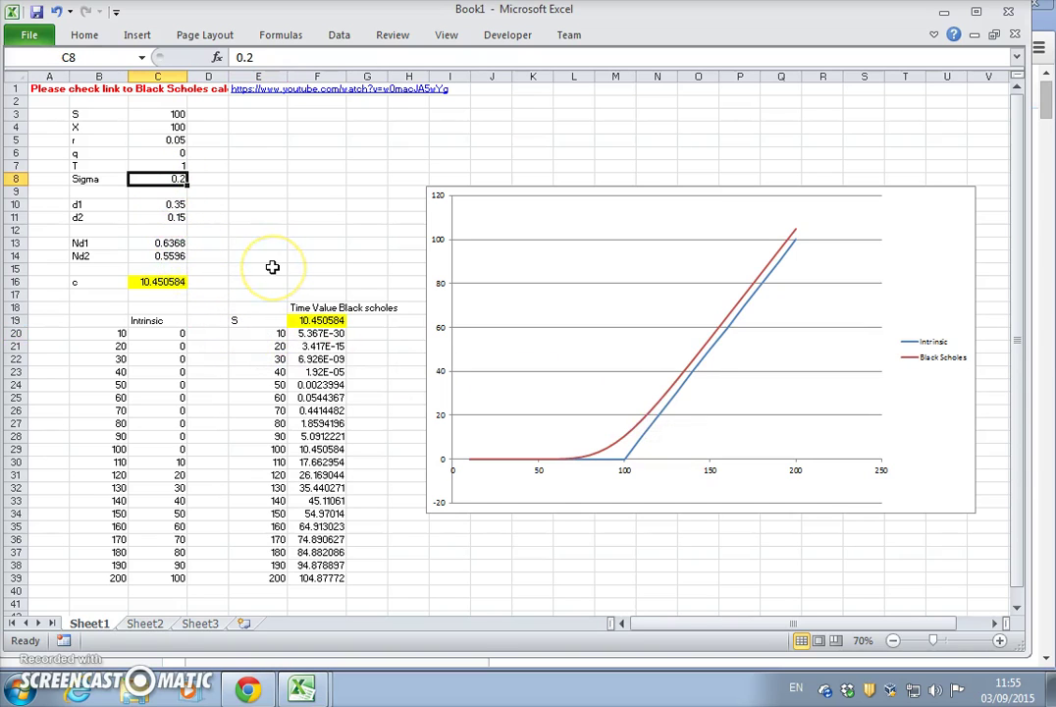
type("0")
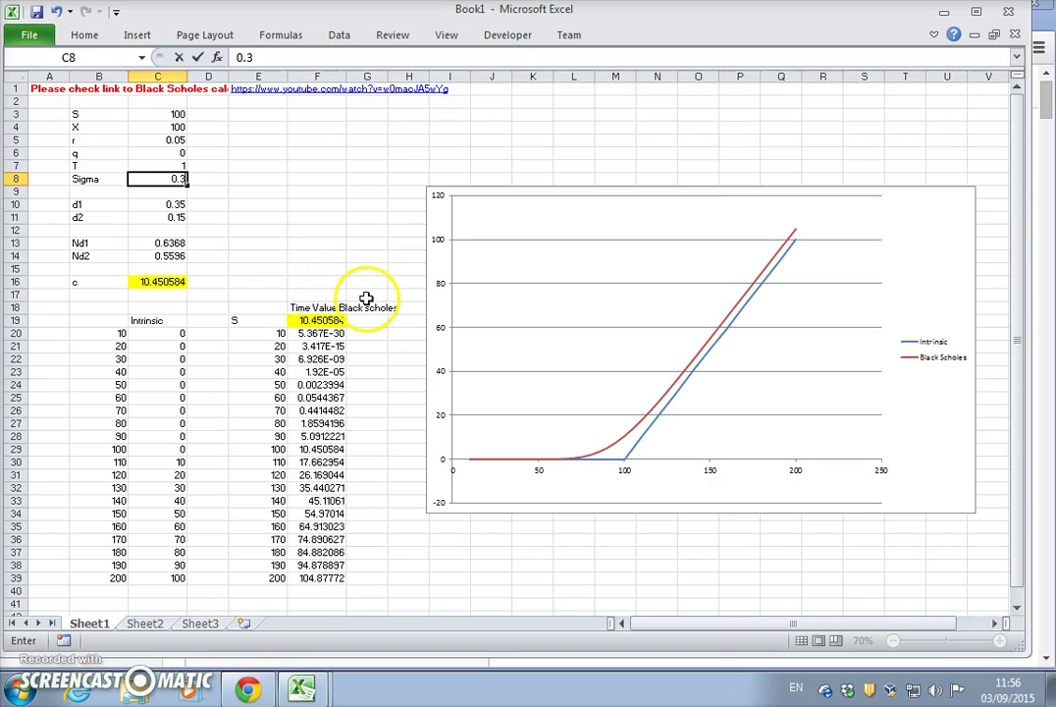
key("Return")
mouse_move(620, 447)
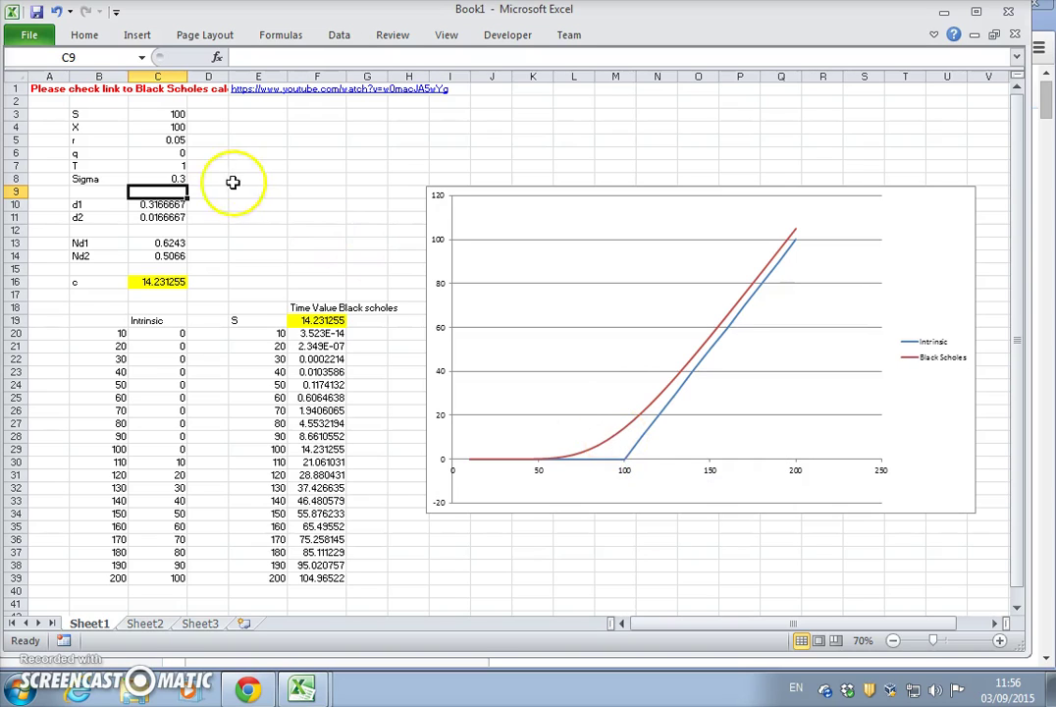
left_click(56, 11)
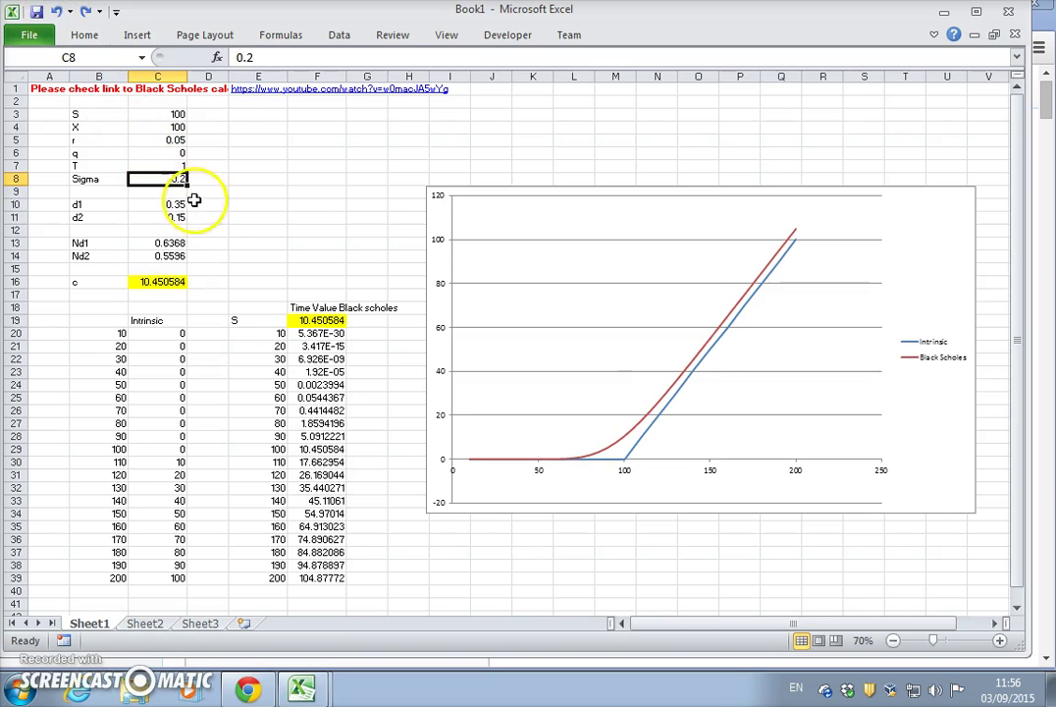
Try a near-zero Sigma of 0.01 in C8 to see its effect on the chart, and undo it
mouse_move(618, 449)
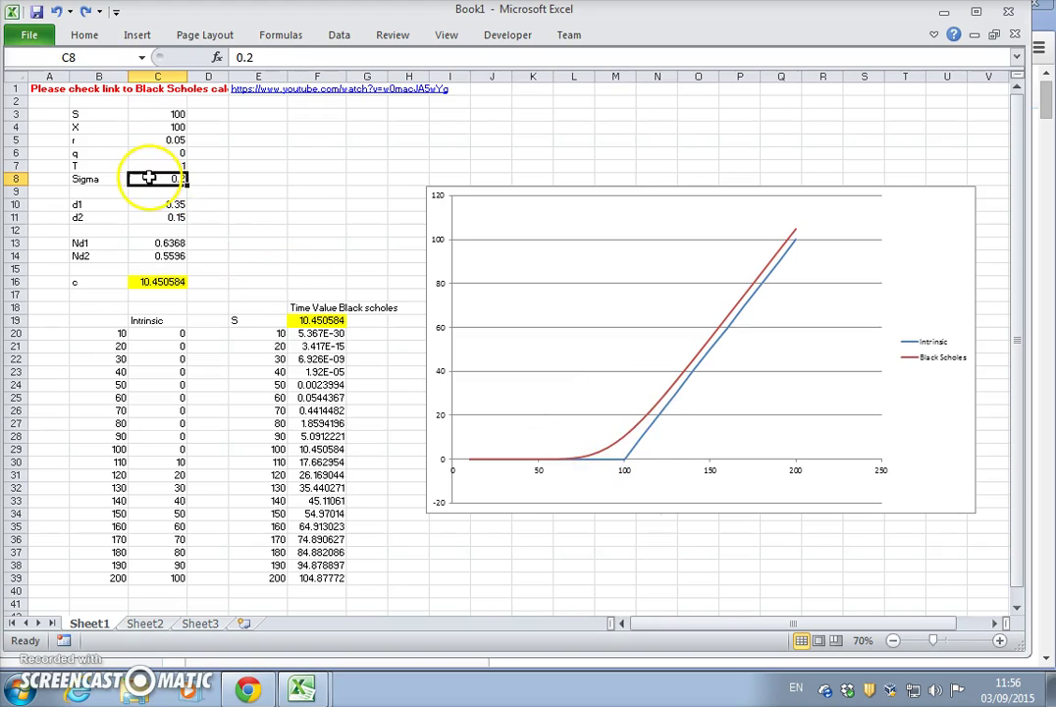
type("0.")
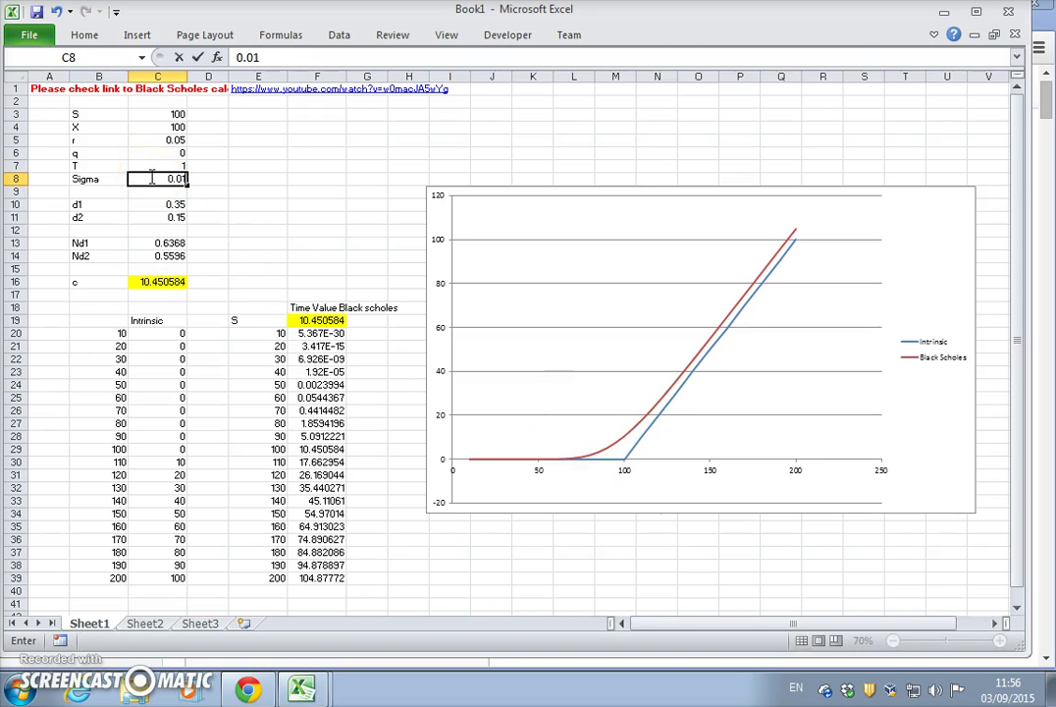
key("Return")
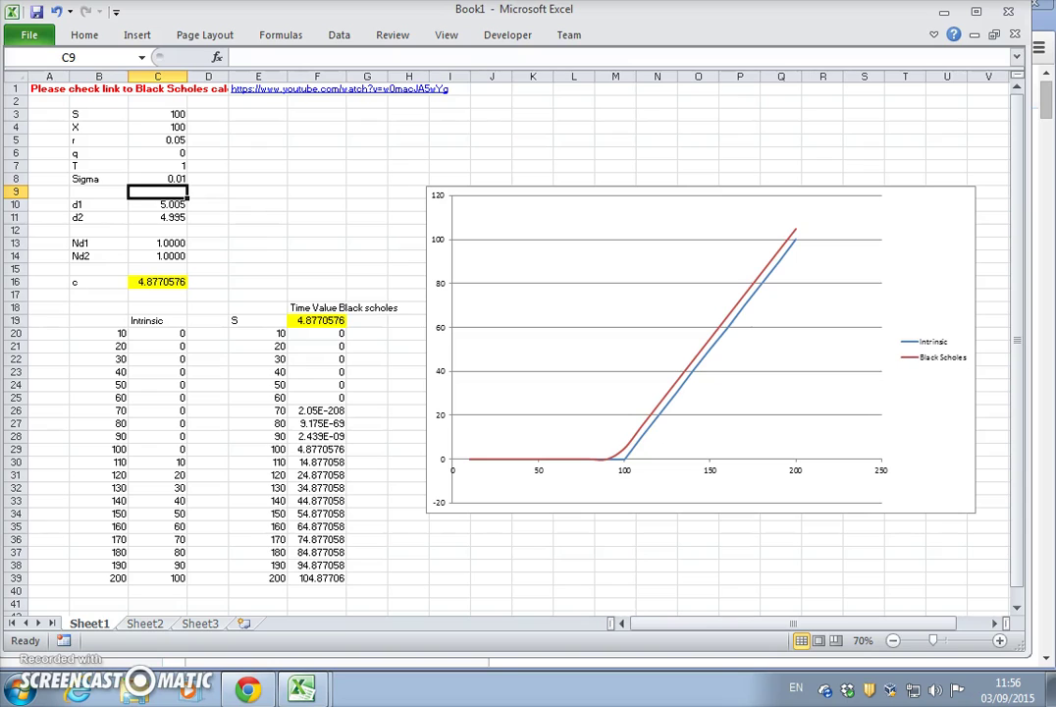
left_click(57, 14)
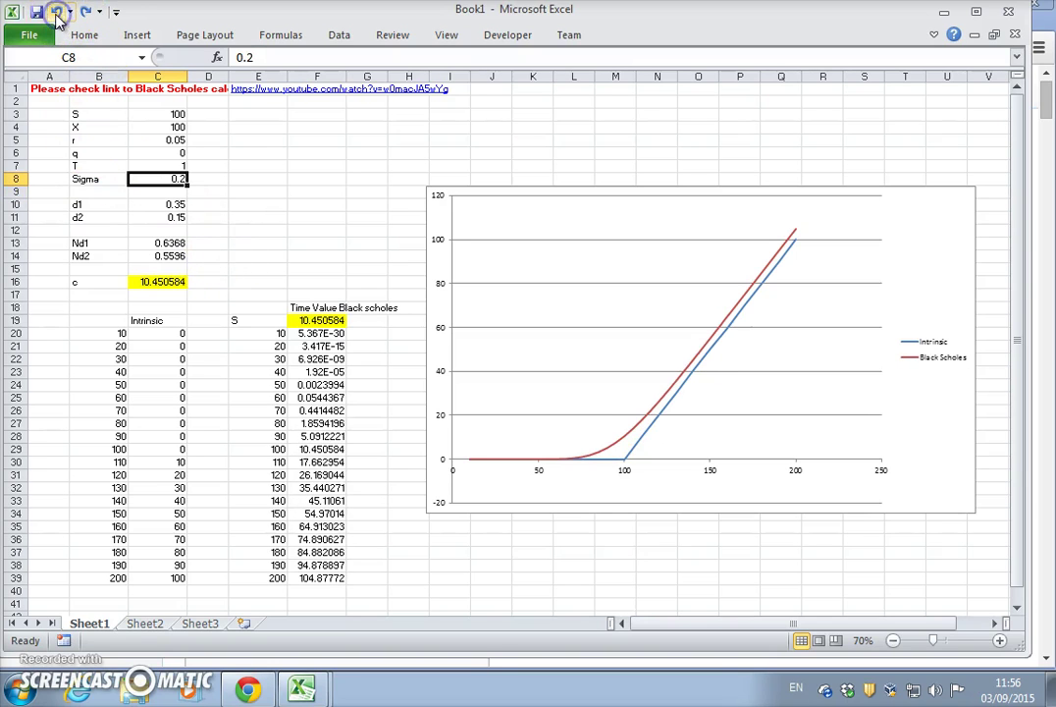
Set the time to maturity T in C7 to 2
left_click(157, 165)
type("2")
key("Return")
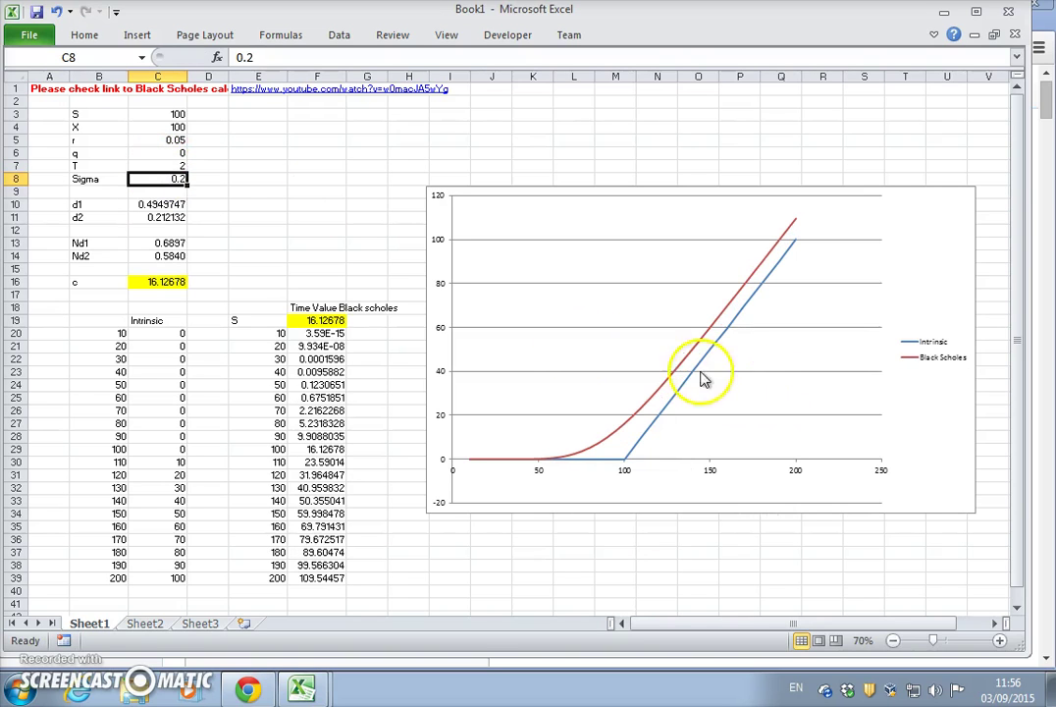
Set q in C6 to 0.03 and the time to maturity T in C7 to 1
left_click(159, 153)
type("0.03")
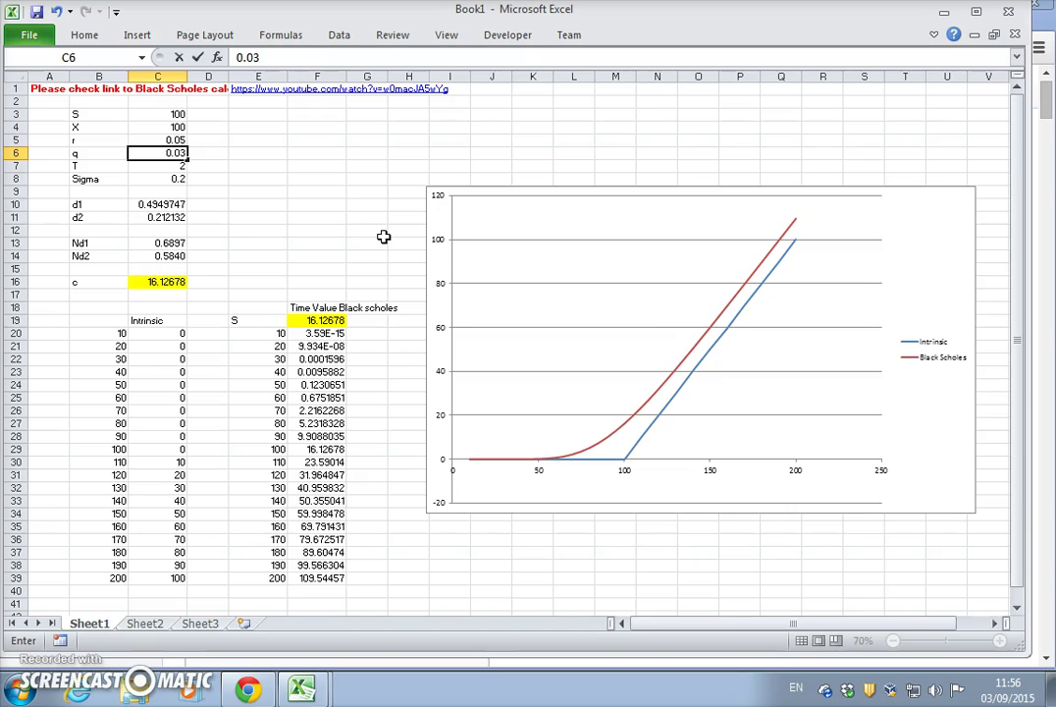
key("Return")
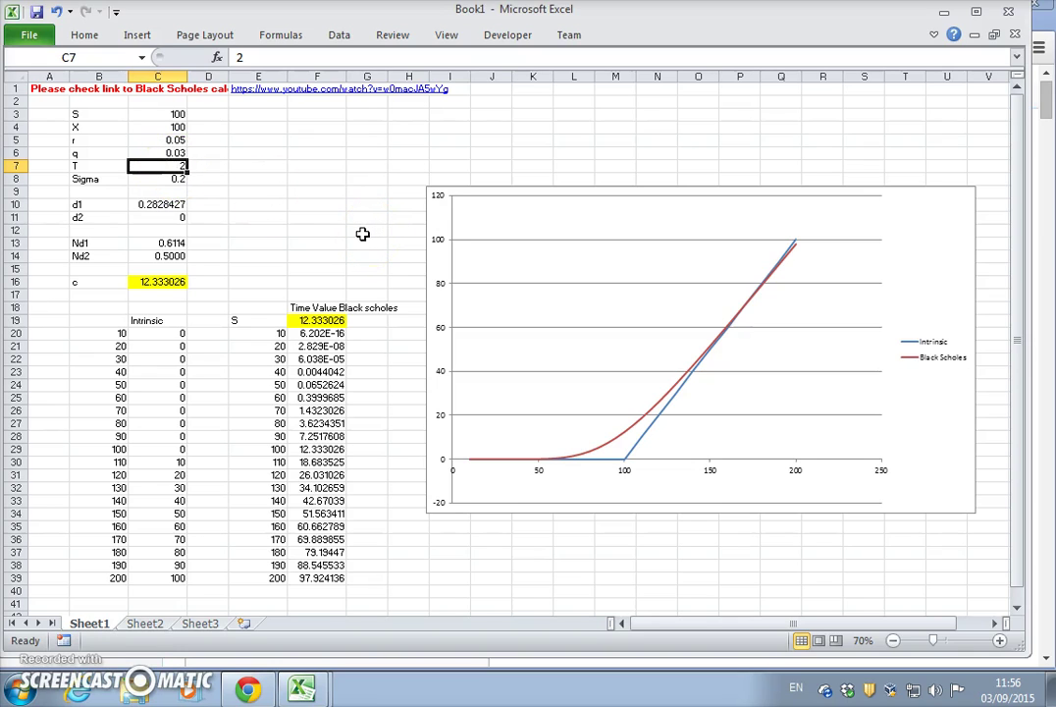
type("1")
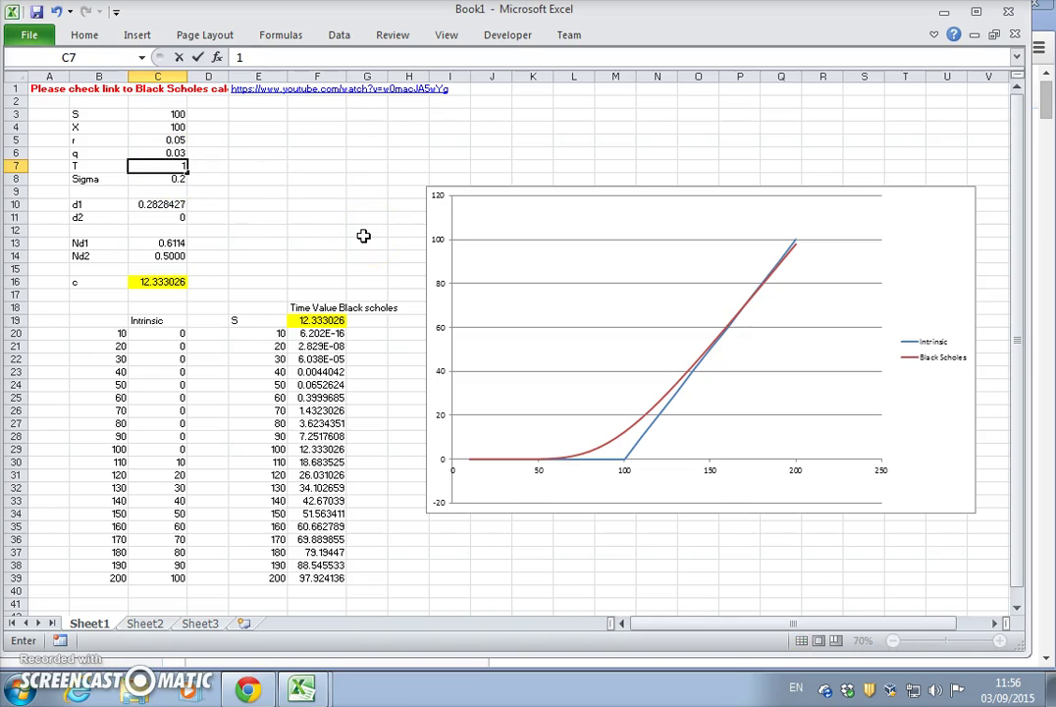
key("Return")
Set the time to maturity T to 3 and compare the Black Scholes curve with the intrinsic line
left_click(174, 165)
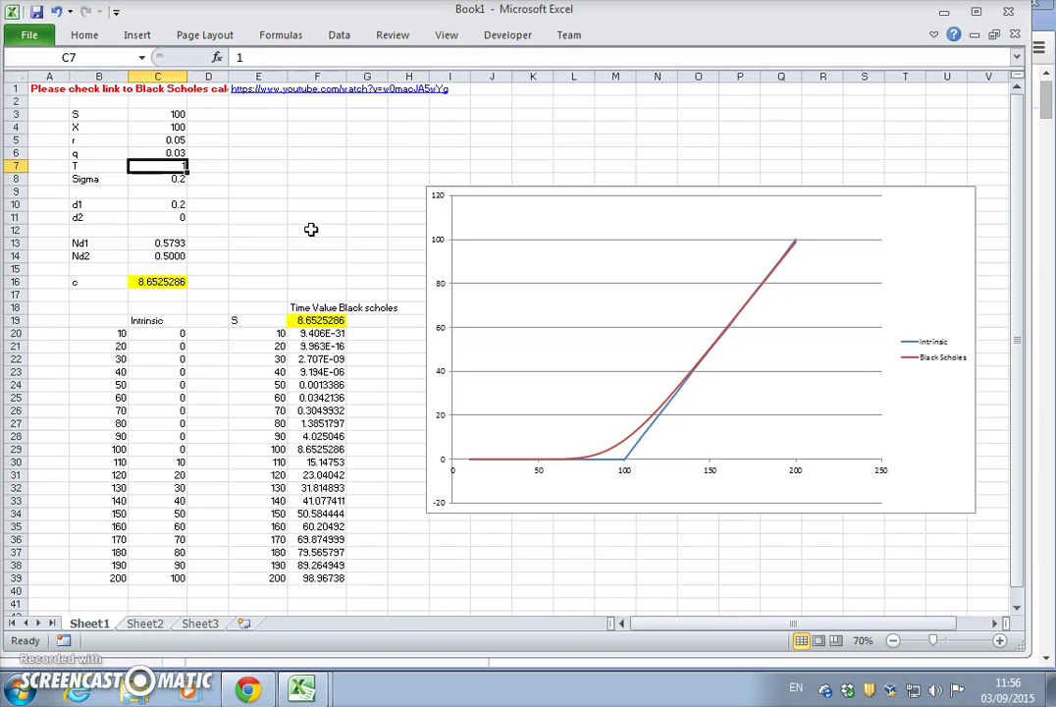
type("3")
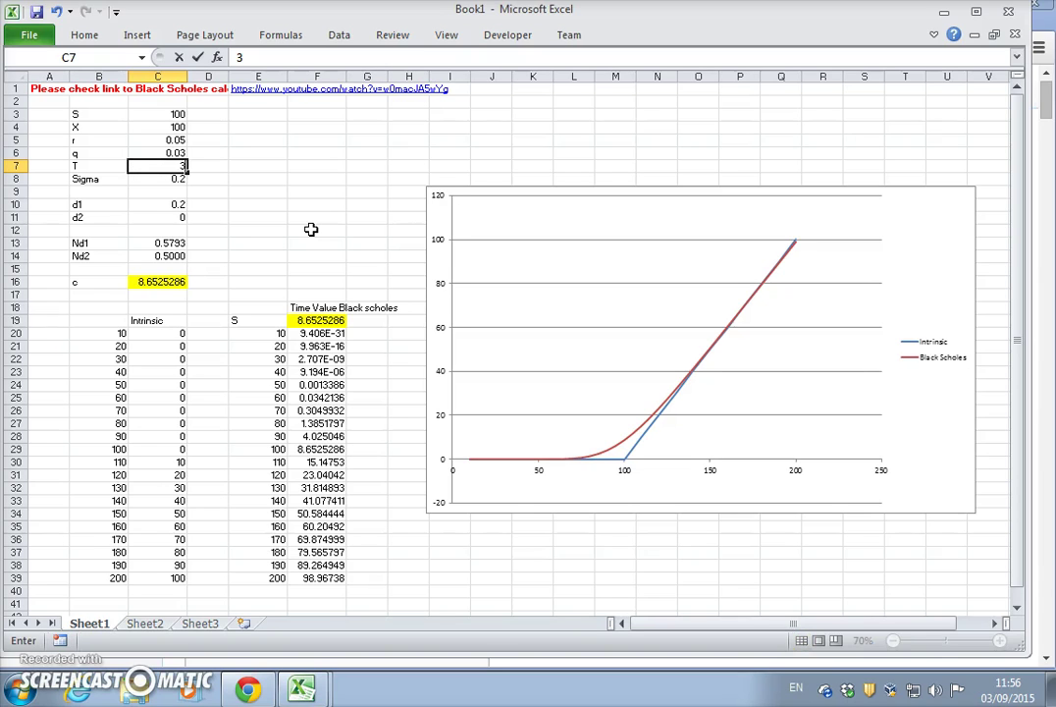
key("Return")
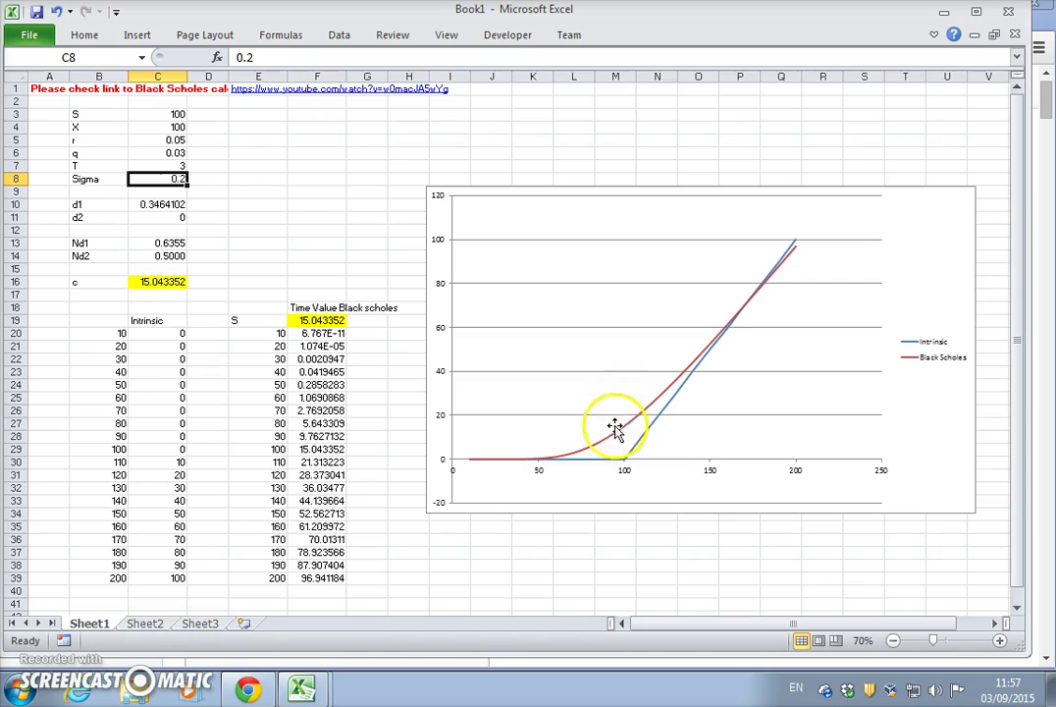
mouse_move(639, 424)
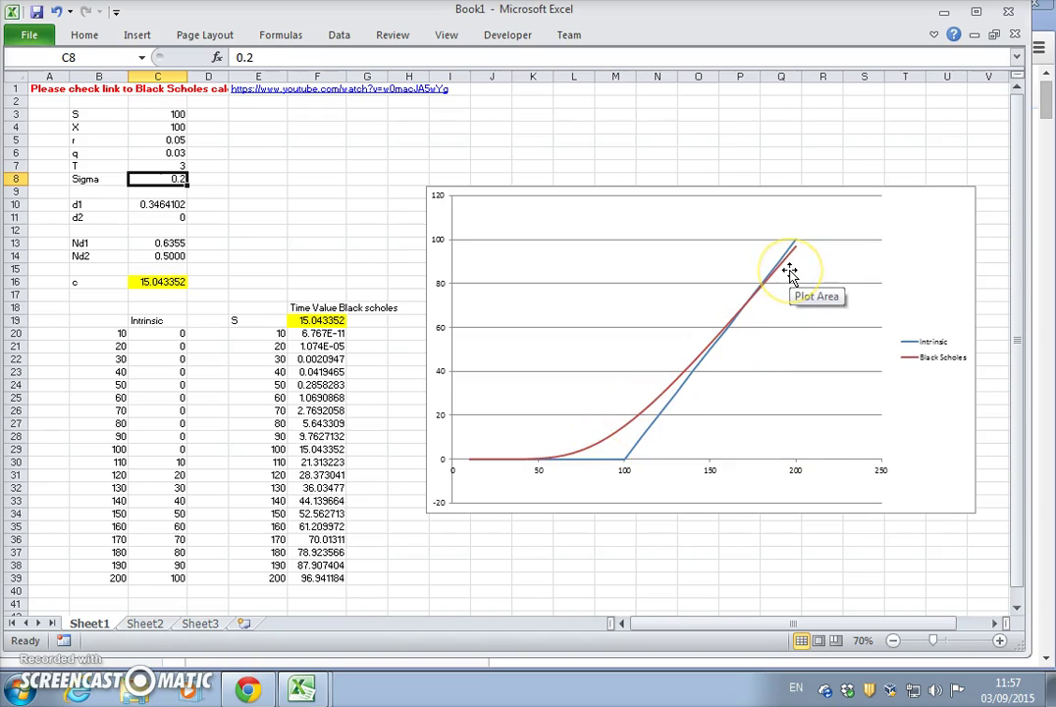
left_click(282, 616)
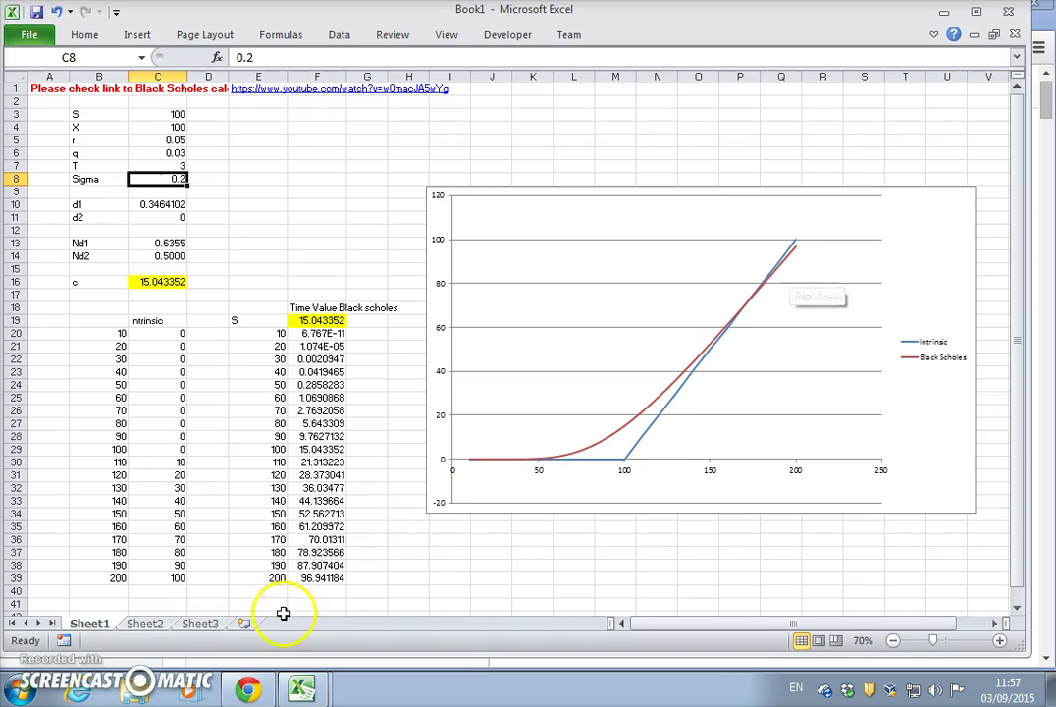